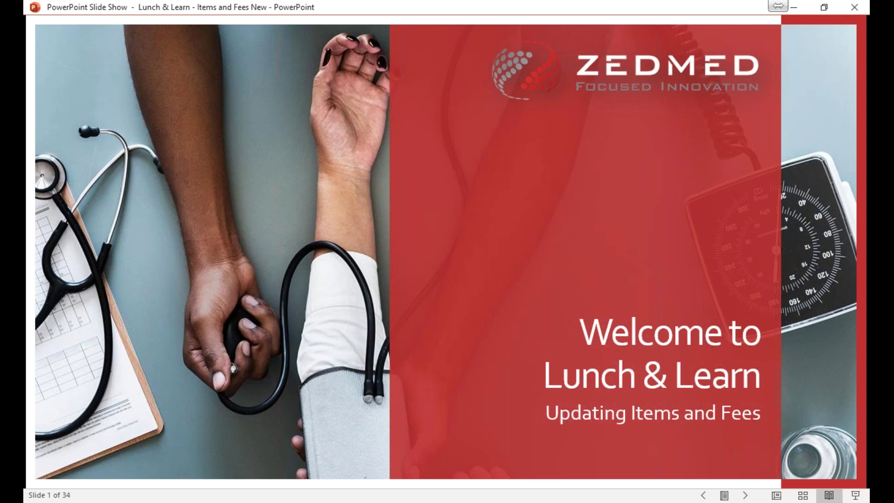
{"action": "key", "text": "Right"}
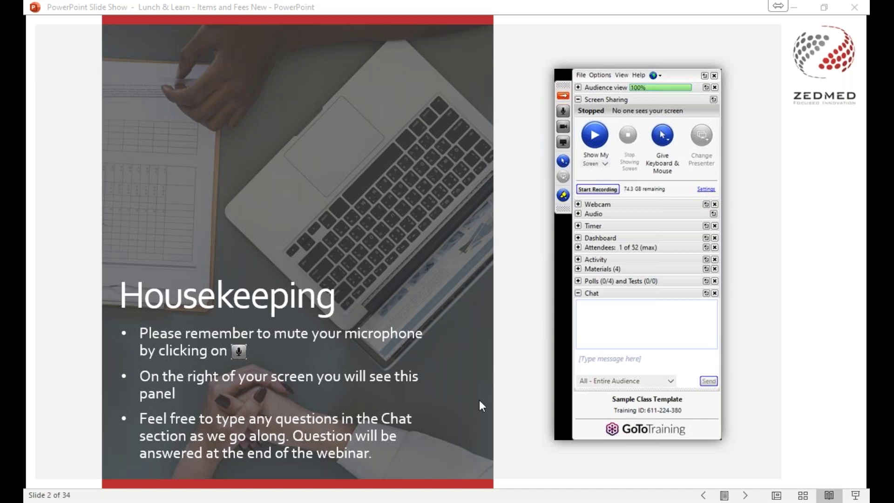
{"action": "key", "text": "Right"}
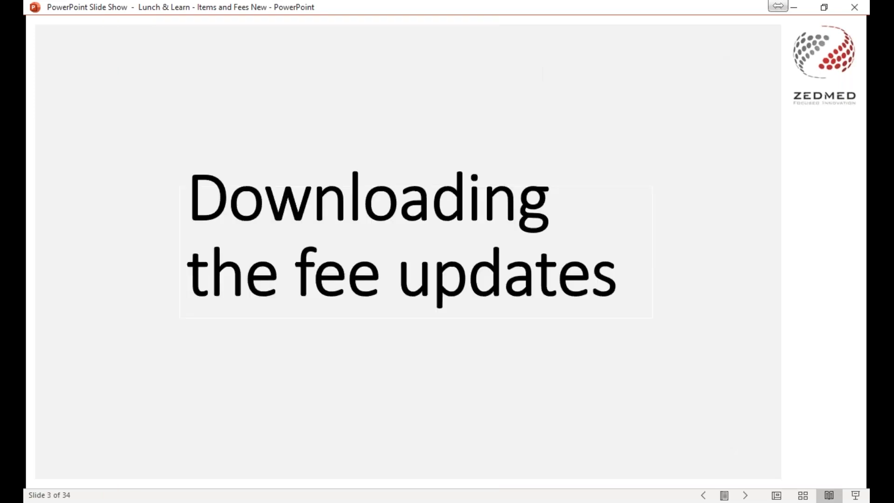
{"action": "key", "text": "Left"}
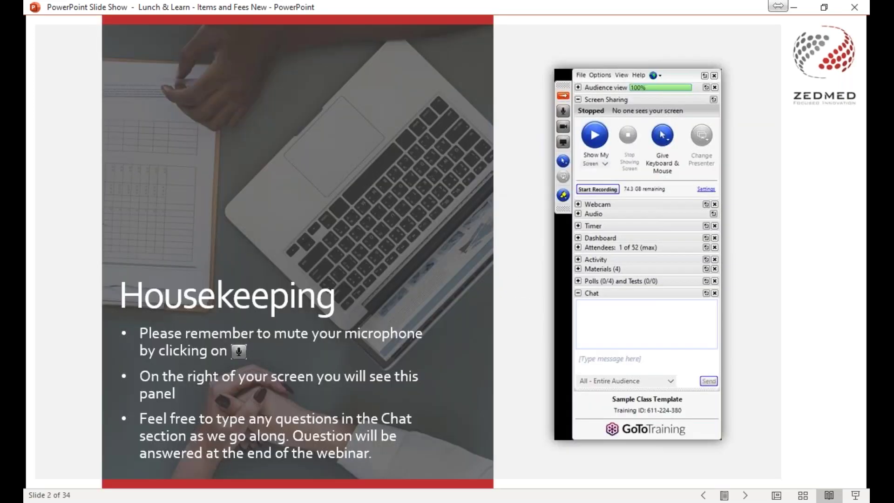
Step: Switch to the Zedmed remote desktop session, search for the patient by family name and open the matching patient record
{"action": "mouse_move", "coordinate": [486, 501]}
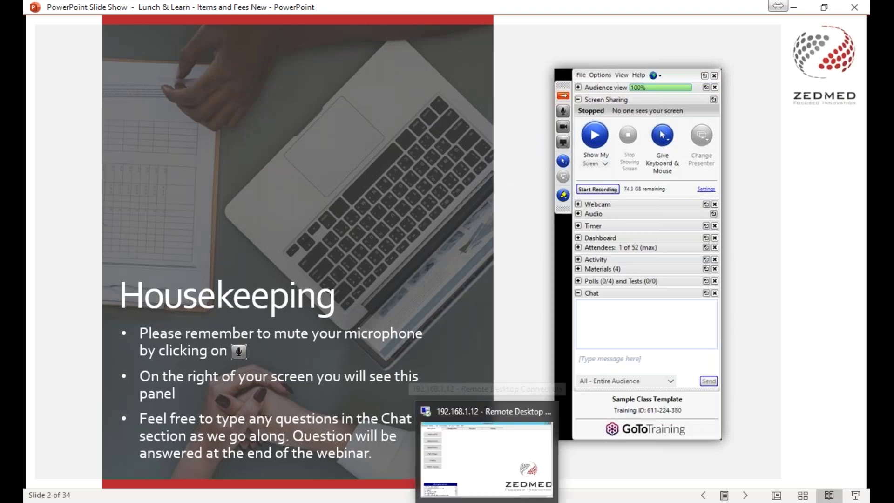
{"action": "left_click", "coordinate": [486, 476]}
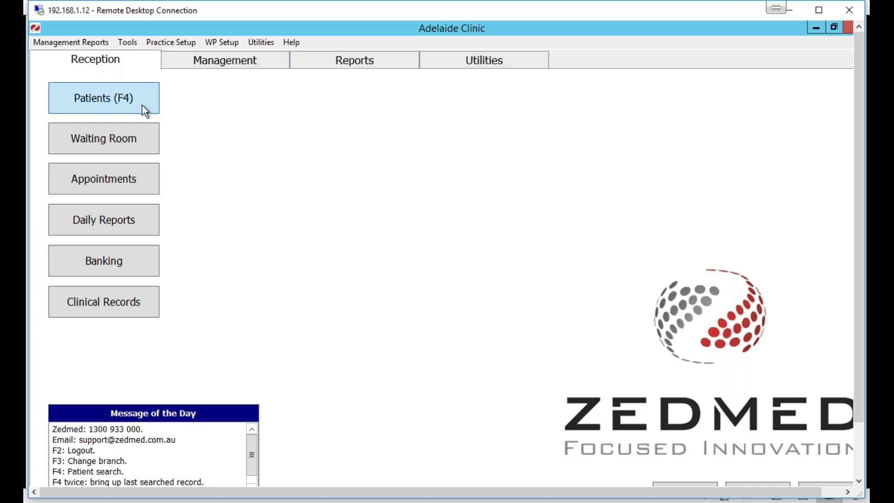
{"action": "left_click", "coordinate": [123, 93]}
{"action": "type", "text": "zedmed"}
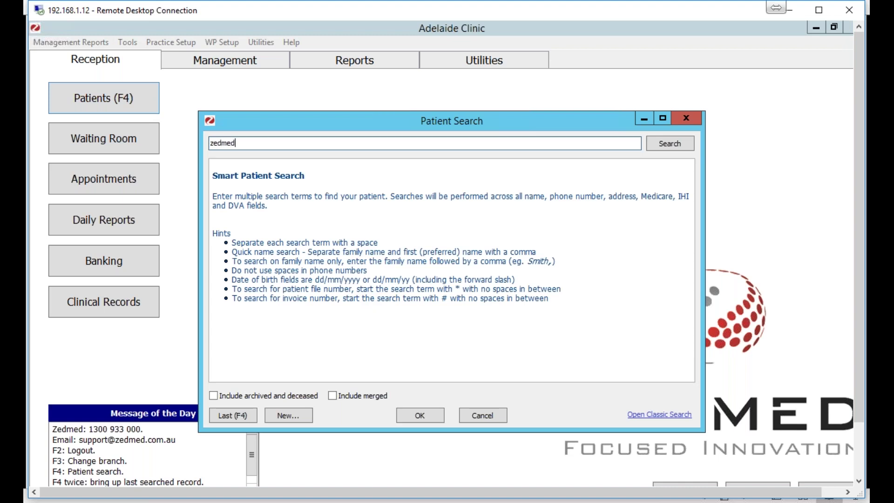
{"action": "key", "text": "Return"}
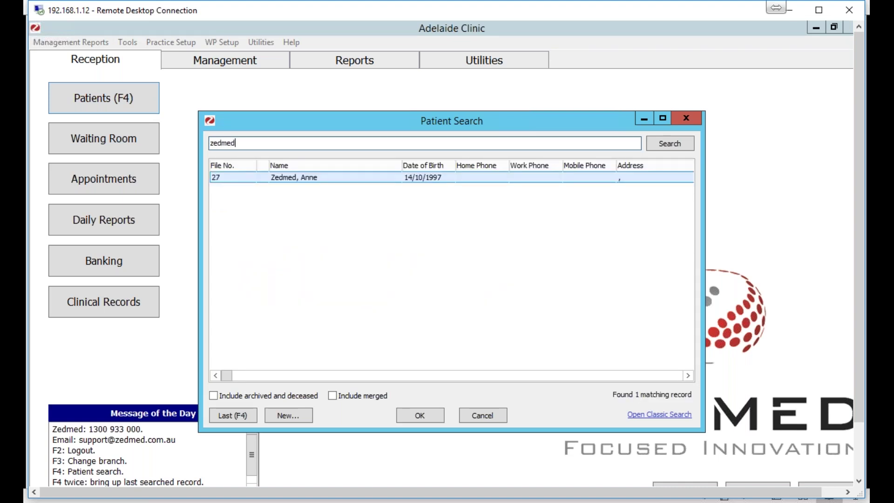
{"action": "double_click", "coordinate": [353, 177]}
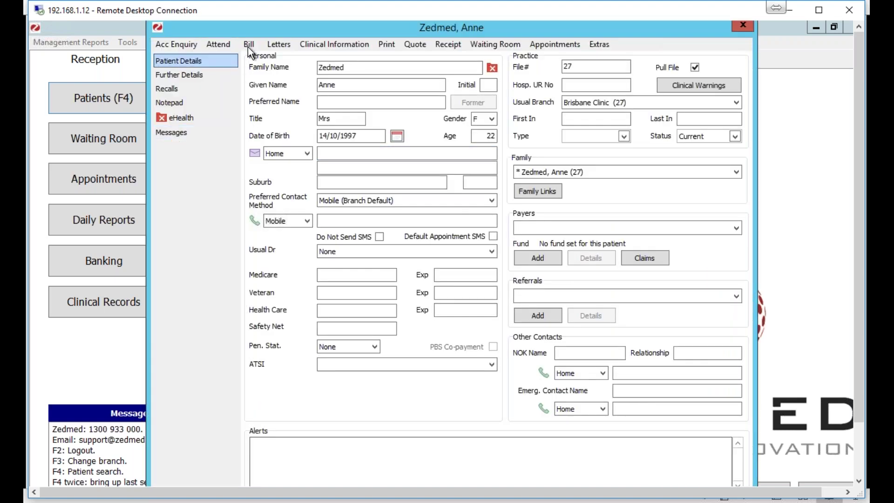
Step: Start a new invoice with the patient as account payer and enter item 23 as the service
{"action": "left_click", "coordinate": [250, 49]}
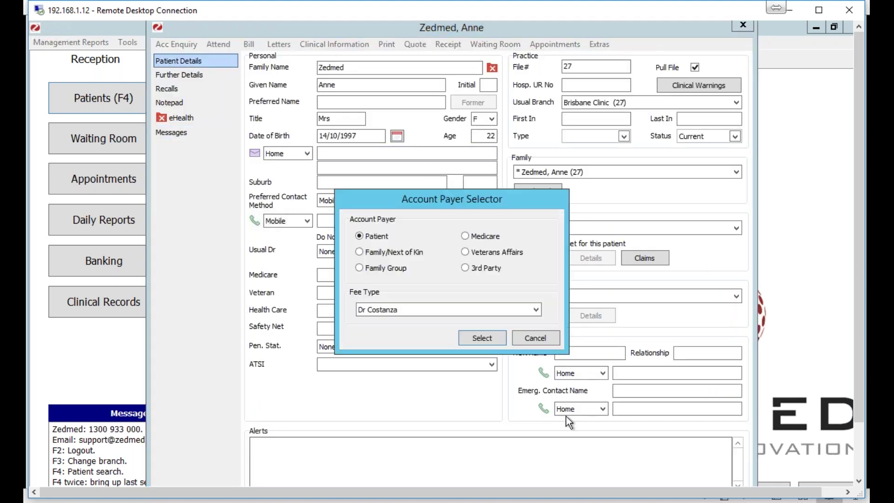
{"action": "left_click", "coordinate": [484, 341]}
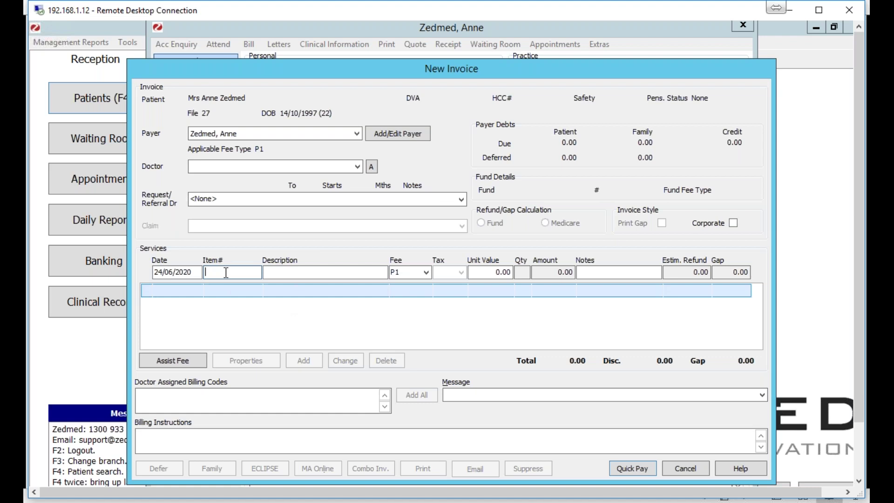
{"action": "type", "text": "23"}
{"action": "key", "text": "Tab"}
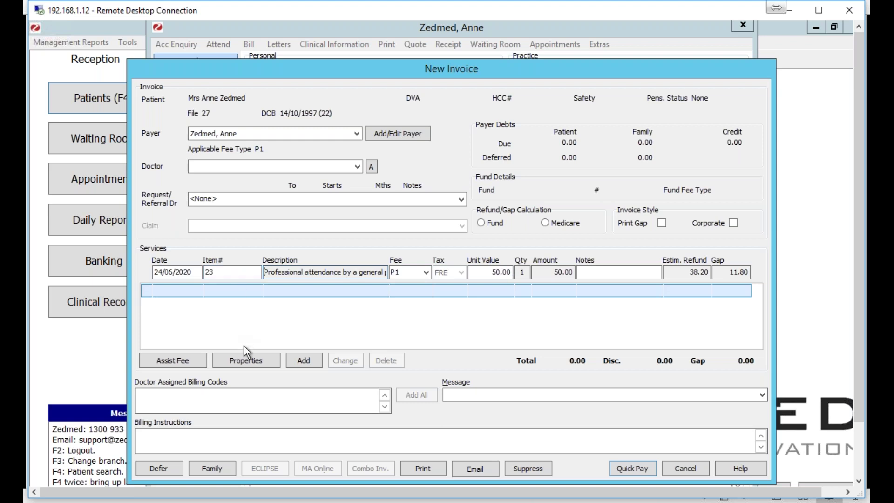
Step: Assign the first listed doctor as the treating doctor and add the item 23 service to the invoice
{"action": "left_click", "coordinate": [311, 363]}
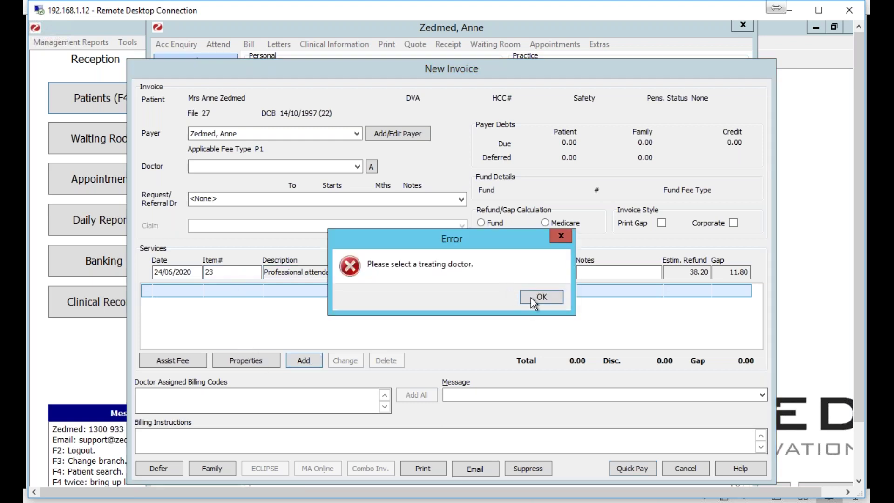
{"action": "left_click", "coordinate": [530, 298]}
{"action": "left_click", "coordinate": [350, 168]}
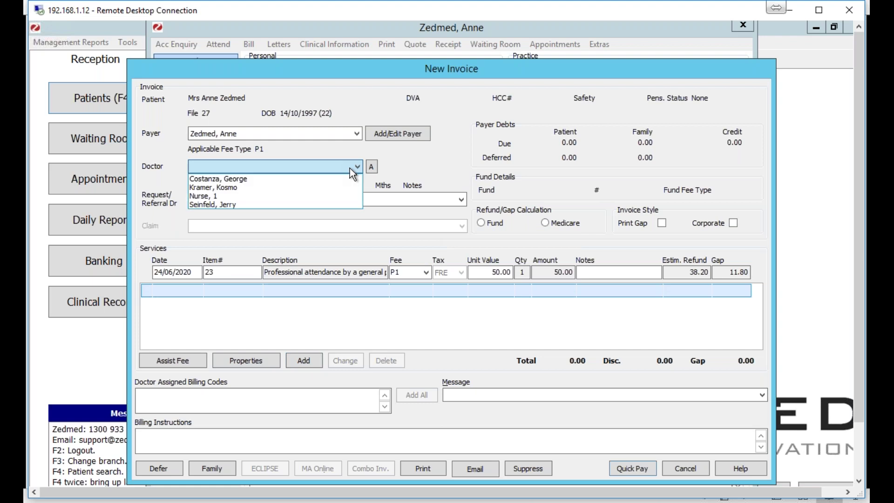
{"action": "left_click", "coordinate": [309, 180]}
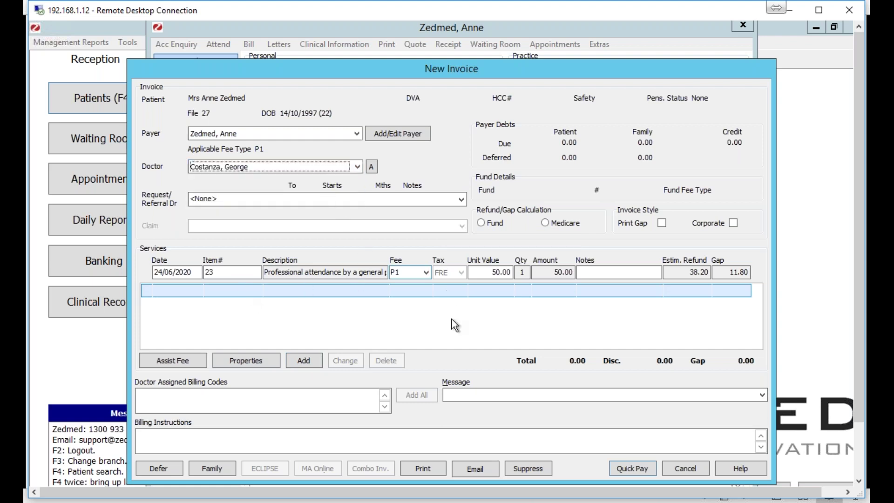
{"action": "left_click", "coordinate": [296, 357]}
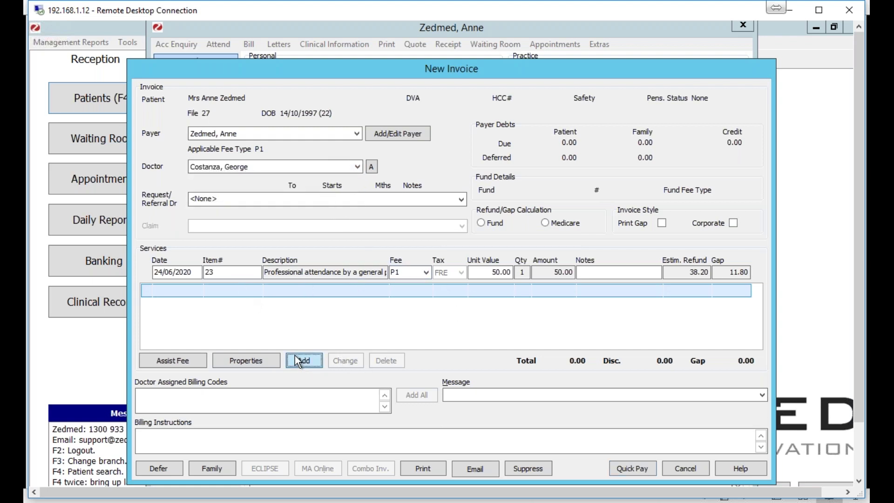
Step: Enter item 104 as the next service and set its fee type to MC, Medicare Schedule
{"action": "type", "text": "104"}
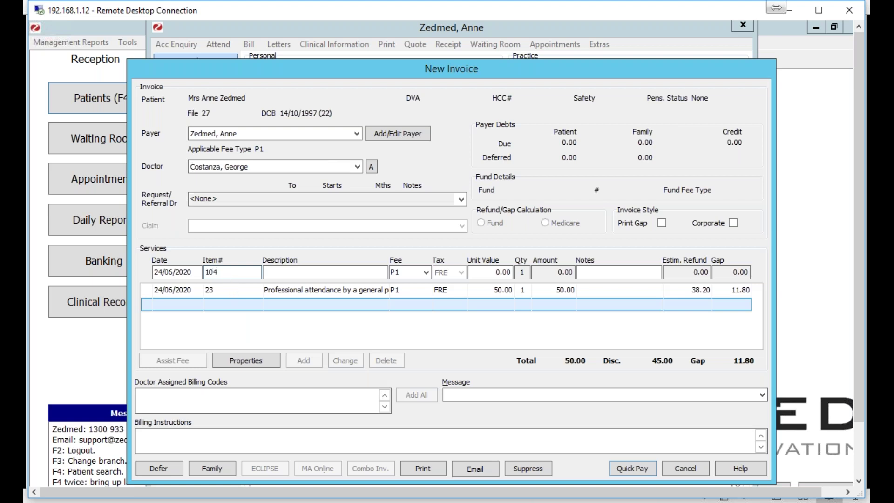
{"action": "key", "text": "Tab"}
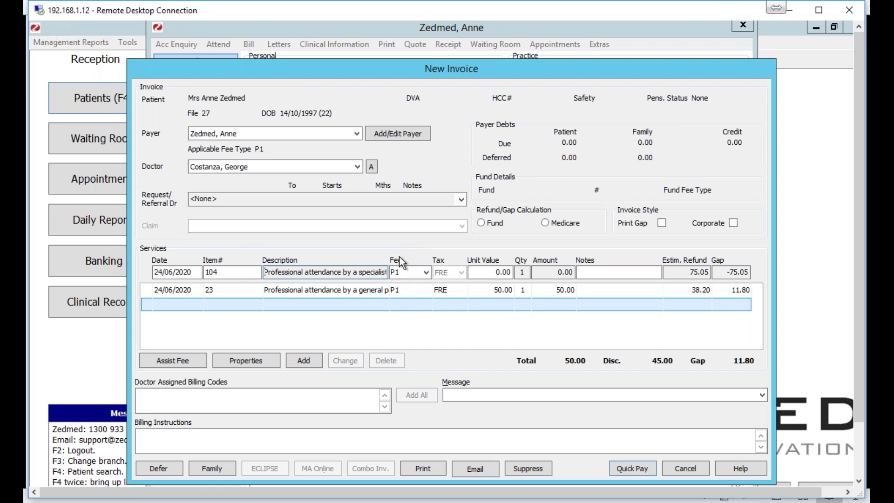
{"action": "left_click", "coordinate": [425, 272]}
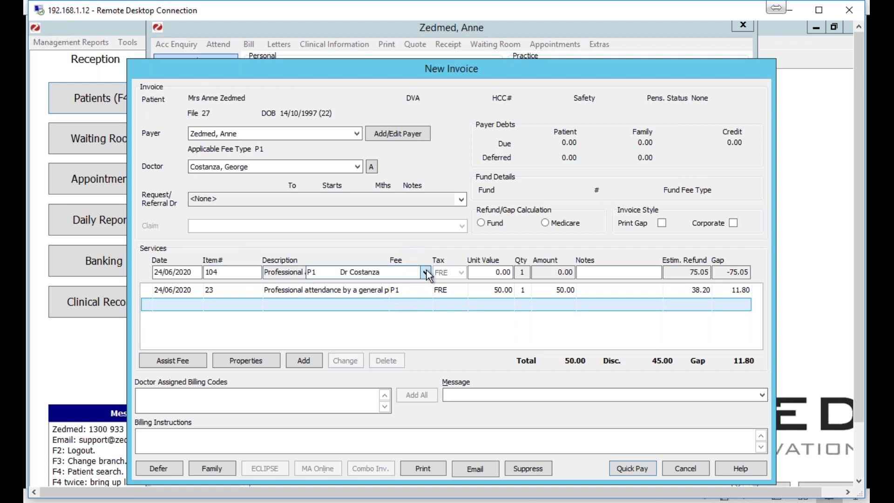
{"action": "mouse_move", "coordinate": [427, 306]}
{"action": "left_mouse_down"}
{"action": "mouse_move", "coordinate": [432, 372]}
{"action": "mouse_move", "coordinate": [427, 293]}
{"action": "left_mouse_up"}
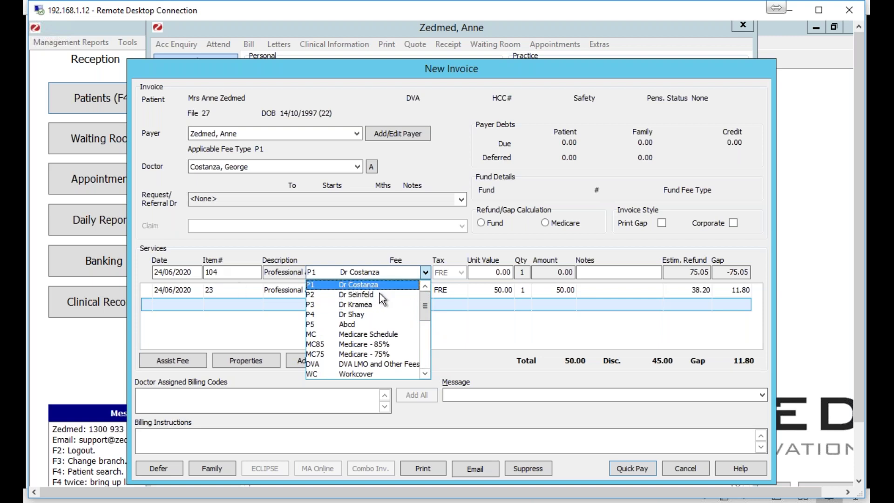
{"action": "left_click", "coordinate": [397, 335]}
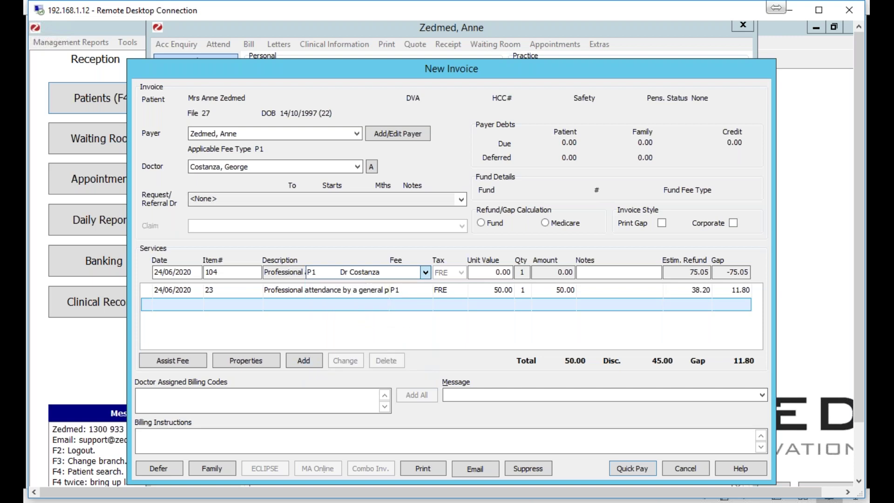
Step: Change the item 104 fee type to MC95, Medicare - 95%, and look through the other available fee types
{"action": "left_click", "coordinate": [426, 273]}
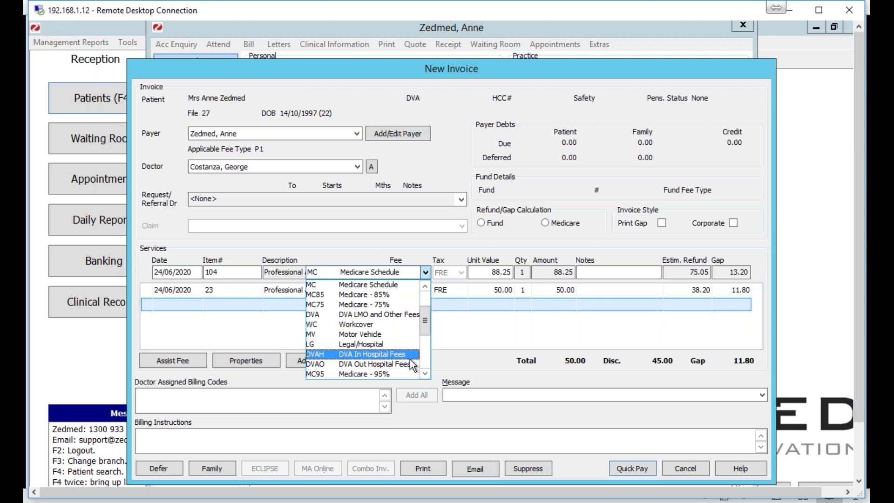
{"action": "left_click", "coordinate": [405, 374]}
{"action": "left_click", "coordinate": [425, 272]}
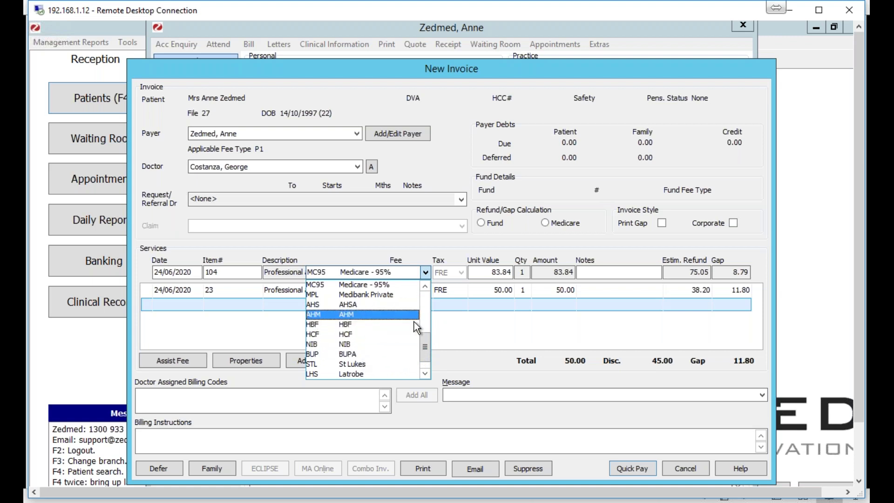
{"action": "scroll", "coordinate": [424, 336], "scroll_direction": "up", "scroll_amount": 1}
{"action": "left_click_drag", "start_coordinate": [426, 326], "coordinate": [425, 246]}
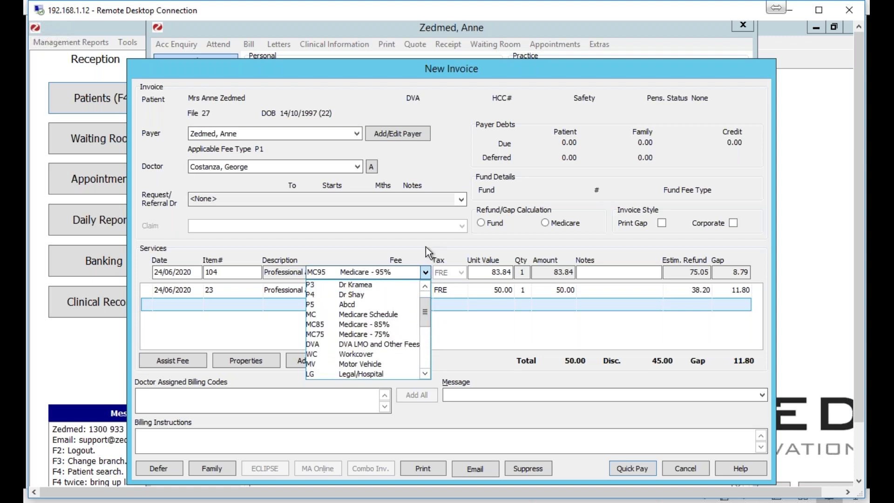
{"action": "left_click", "coordinate": [426, 245]}
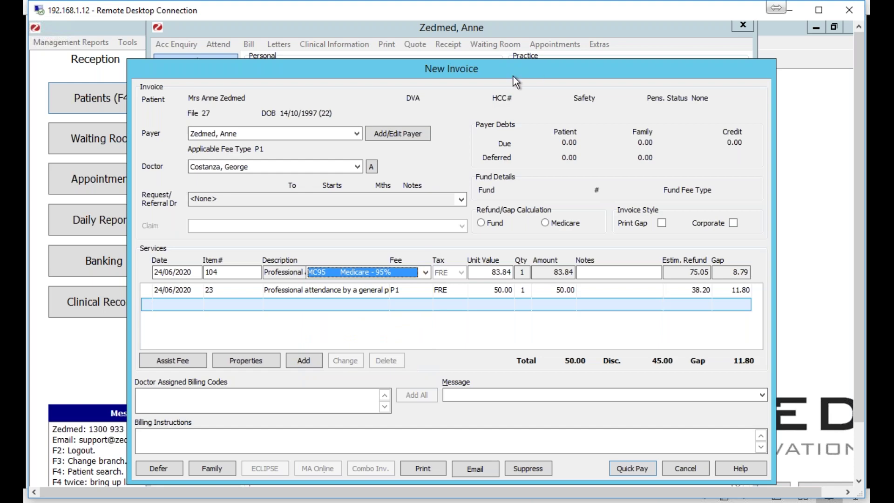
Step: Reposition the New Invoice window and maximize the remote desktop session
{"action": "left_click_drag", "start_coordinate": [513, 77], "coordinate": [444, 103]}
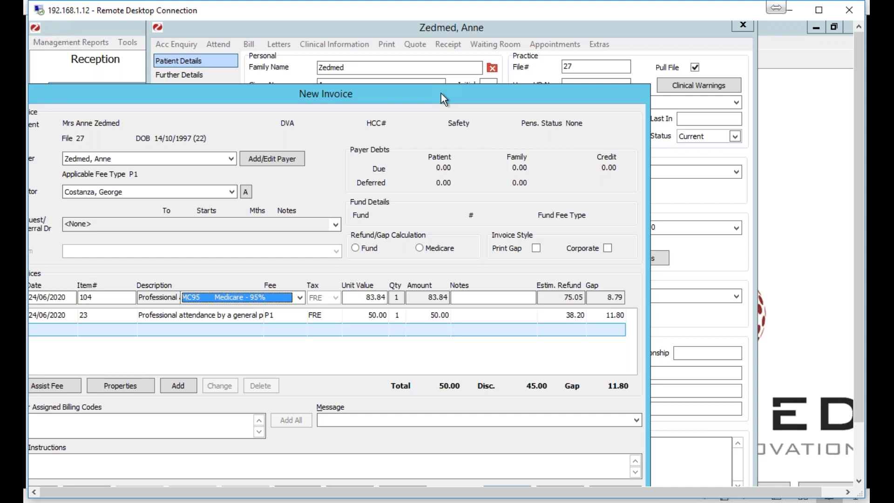
{"action": "left_click_drag", "start_coordinate": [487, 91], "coordinate": [522, 66]}
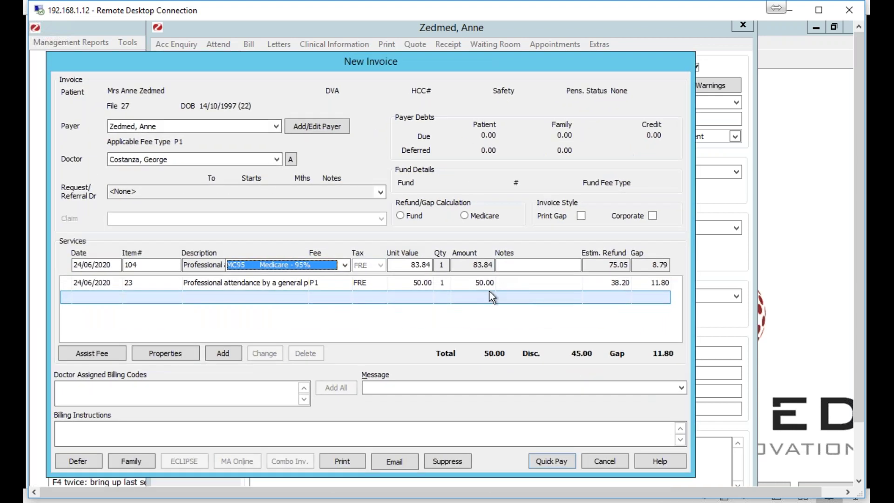
{"action": "left_click", "coordinate": [821, 9]}
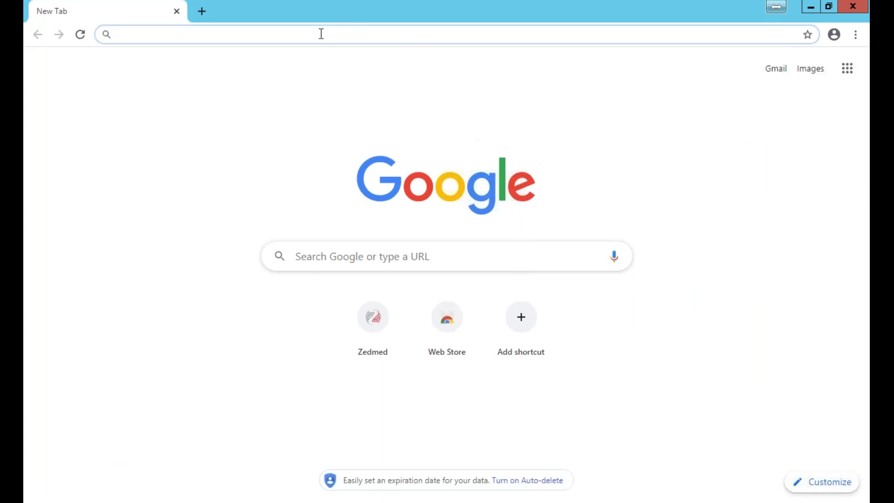
Step: Go to zedmed.com.au in the Chrome browser and open the site's login page
{"action": "type", "text": "zed"}
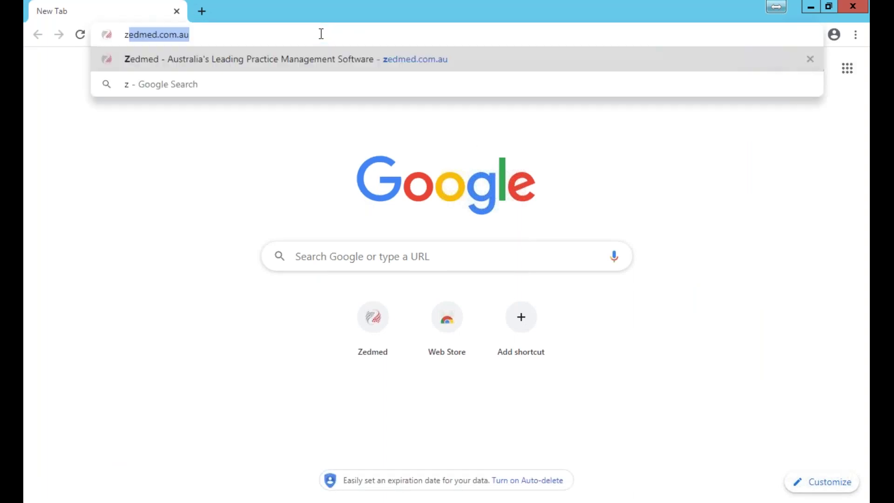
{"action": "type", "text": "med"}
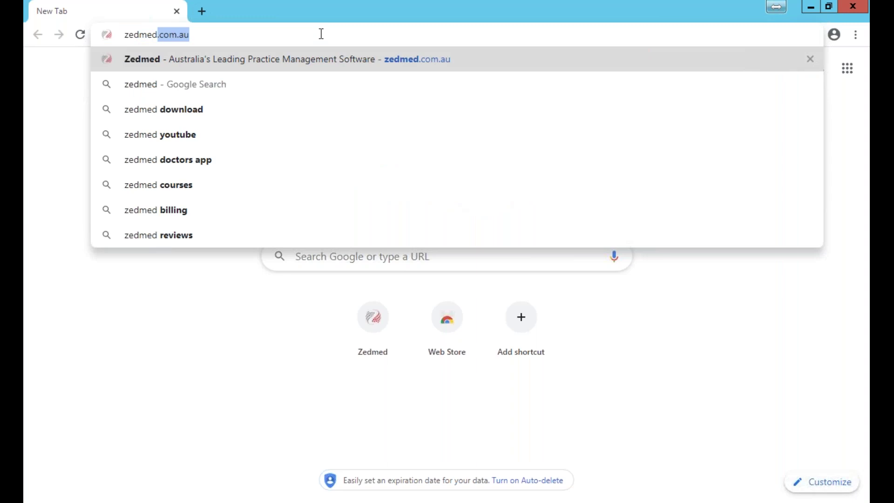
{"action": "key", "text": "Return"}
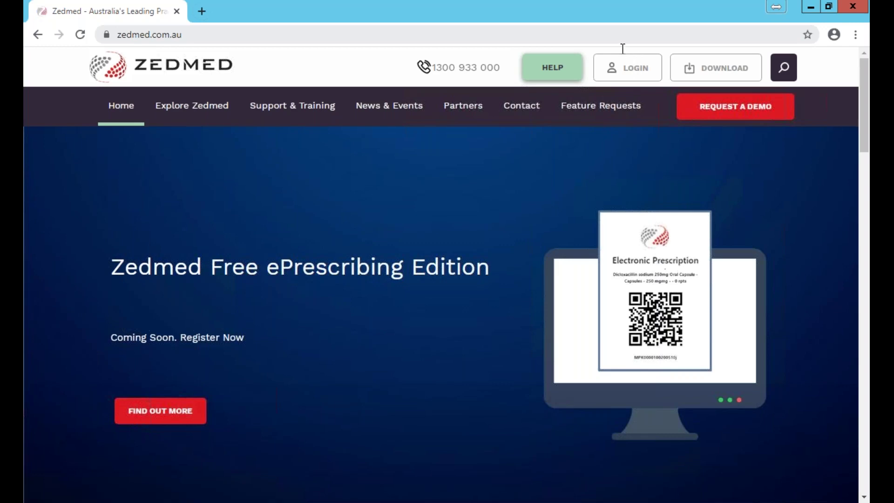
{"action": "left_click", "coordinate": [614, 37]}
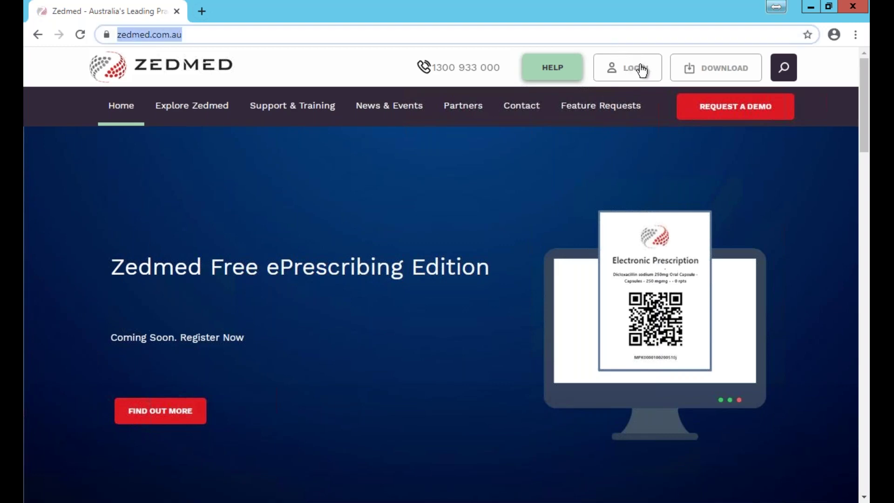
{"action": "left_click", "coordinate": [639, 73]}
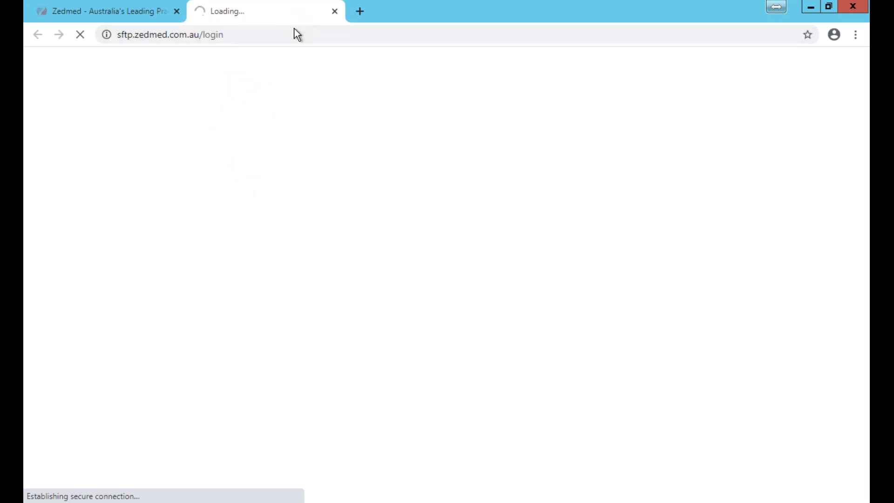
Step: Check the loading sftp.zedmed.com.au login page against the Zedmed site and return to the Zedmed home page
{"action": "left_click", "coordinate": [178, 11]}
{"action": "mouse_move", "coordinate": [220, 4]}
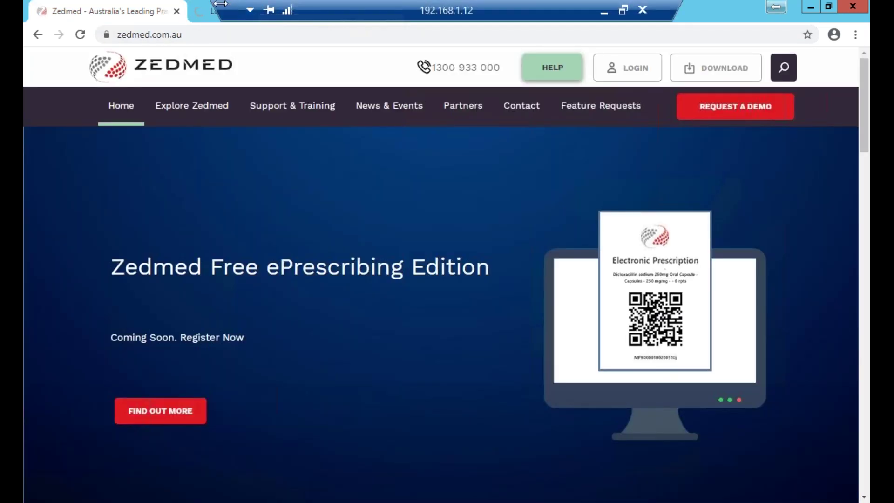
{"action": "left_click", "coordinate": [209, 17]}
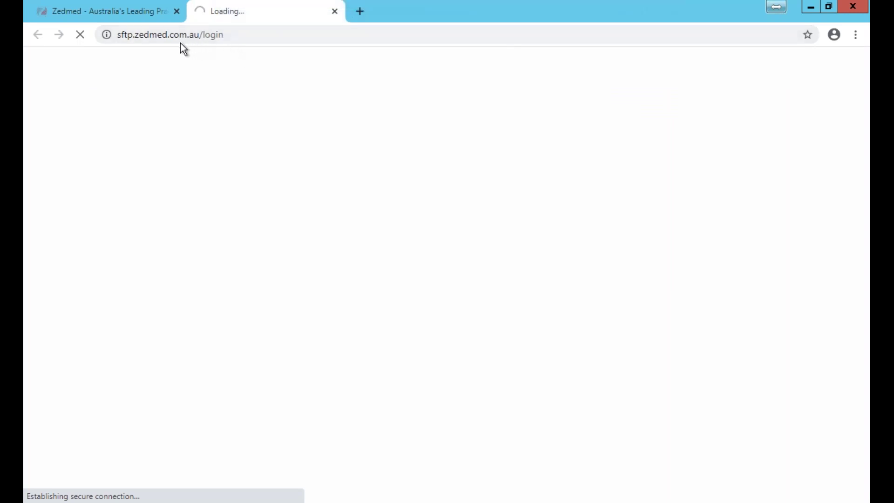
{"action": "left_click", "coordinate": [136, 11]}
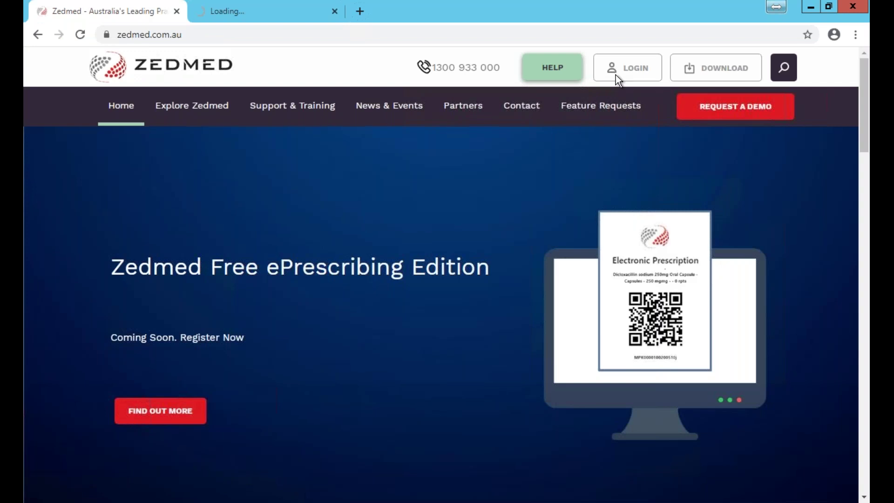
Step: Retry the Zedmed site's login page in the remote session and close the sftp.zedmed.com.au login tabs
{"action": "left_click", "coordinate": [614, 75]}
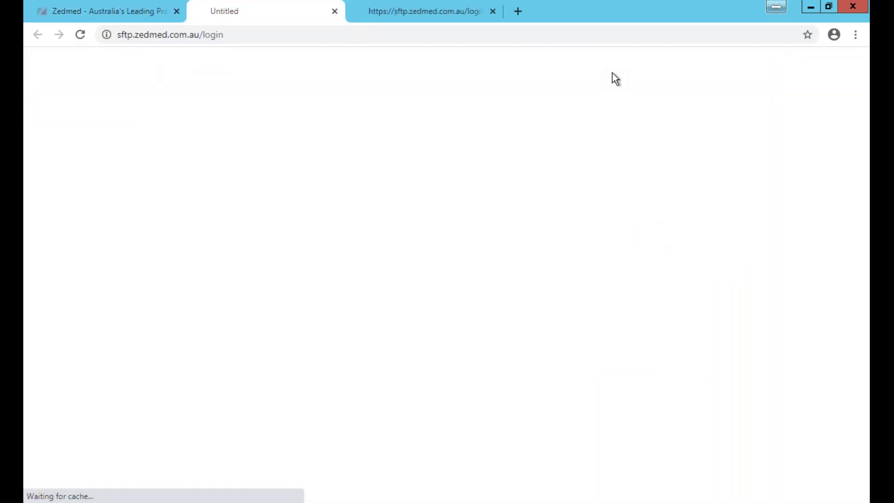
{"action": "left_click", "coordinate": [411, 11]}
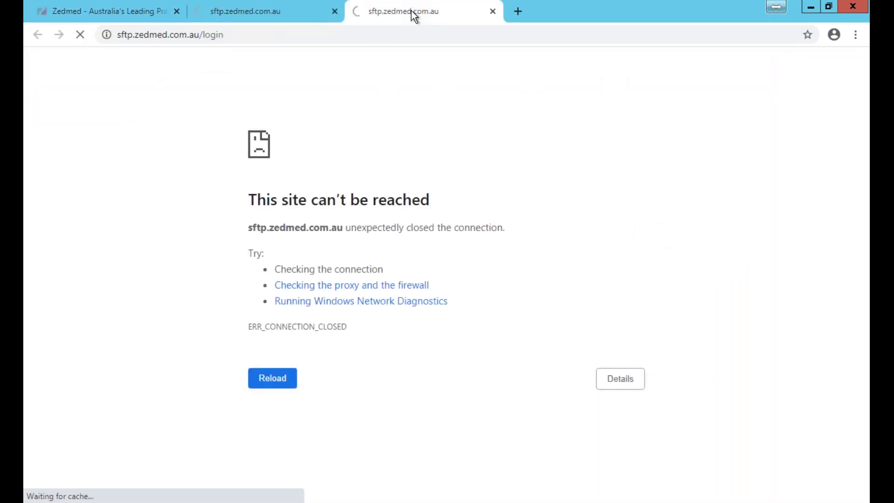
{"action": "left_click", "coordinate": [289, 16]}
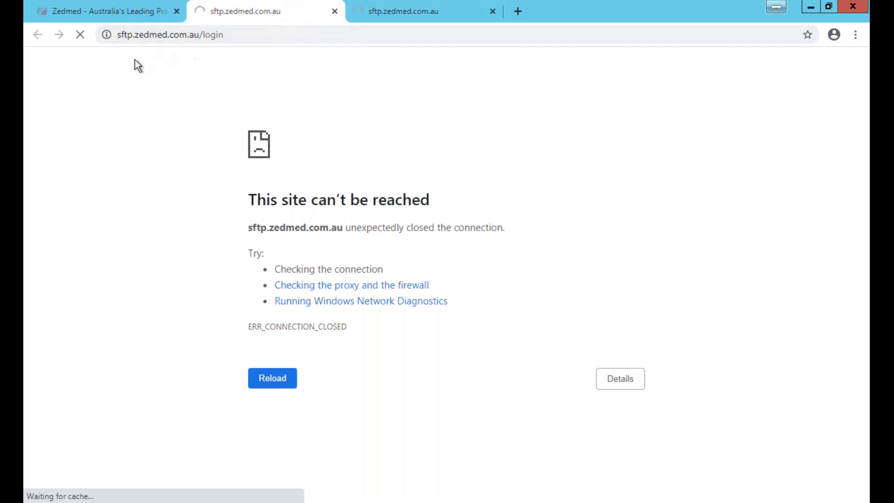
{"action": "left_click", "coordinate": [337, 15]}
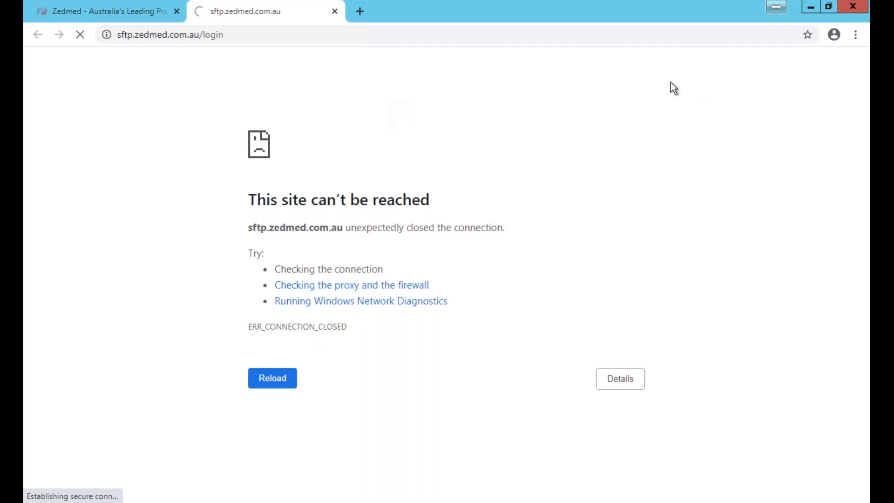
{"action": "left_click", "coordinate": [335, 11]}
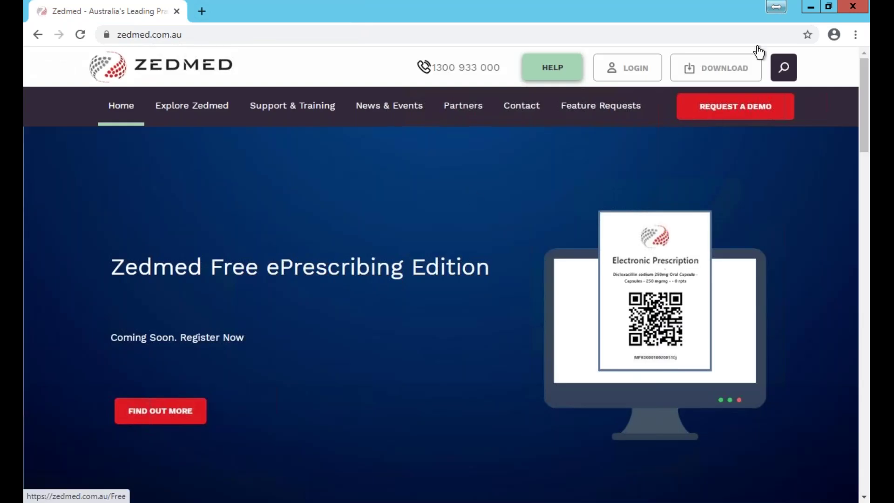
Step: Restore the remote desktop session to a window and load zedmed.com.au in a new local Chrome incognito window
{"action": "mouse_move", "coordinate": [558, 2]}
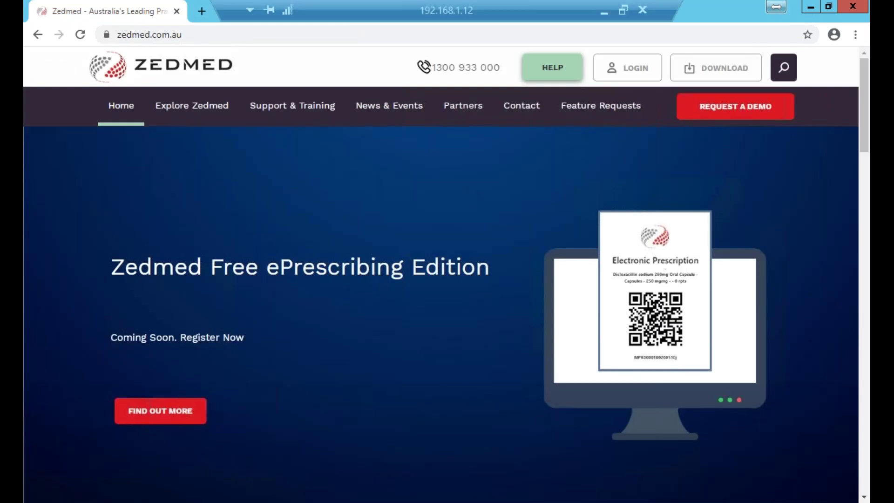
{"action": "left_click", "coordinate": [622, 10]}
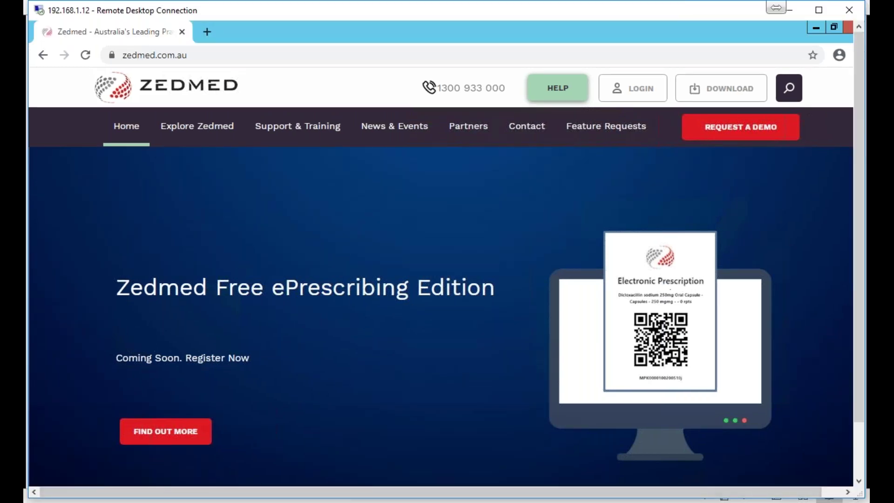
{"action": "right_click", "coordinate": [365, 500]}
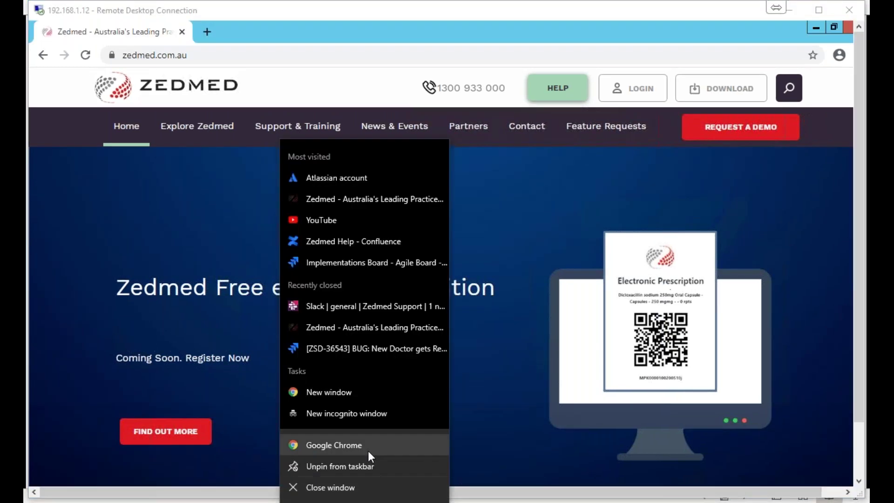
{"action": "left_click", "coordinate": [377, 414]}
{"action": "type", "text": "z"}
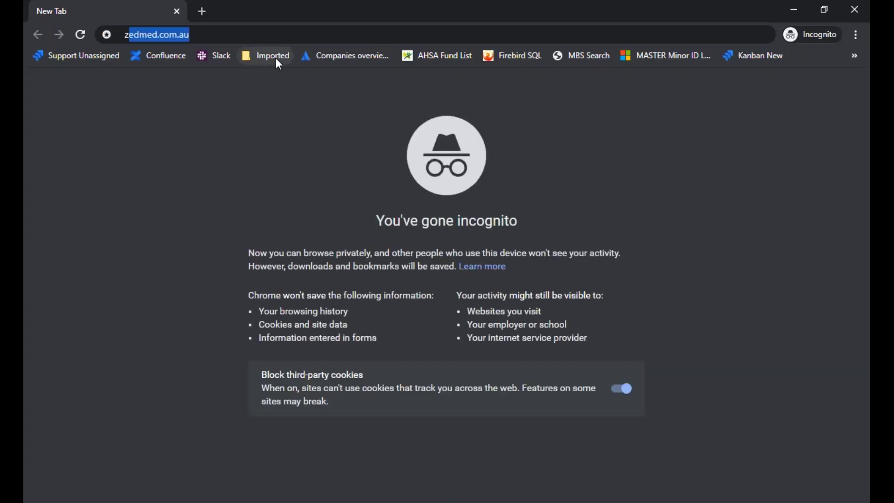
{"action": "type", "text": "edm"}
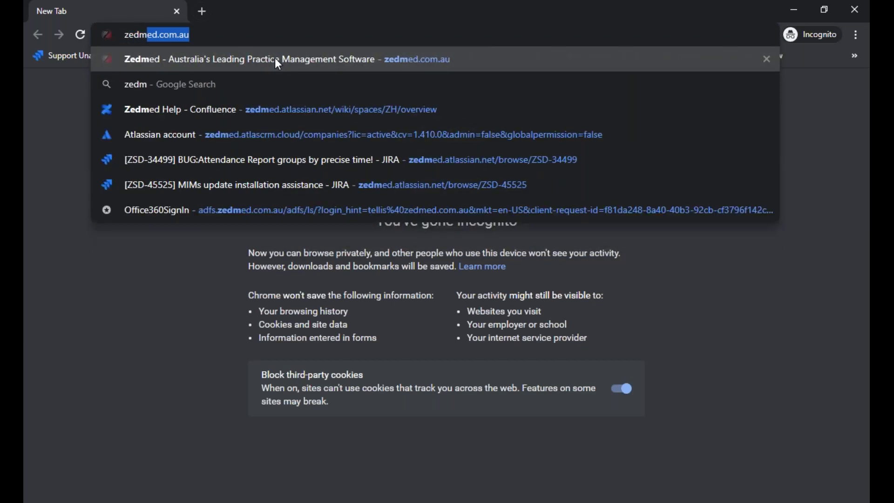
{"action": "key", "text": "Return"}
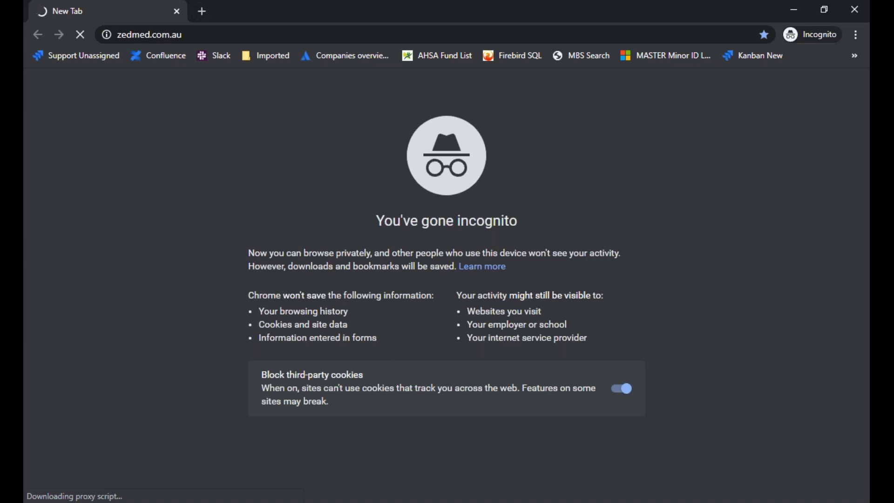
Step: Try the Zedmed site's login page again in the remote desktop session, and minimize that session
{"action": "mouse_move", "coordinate": [487, 502]}
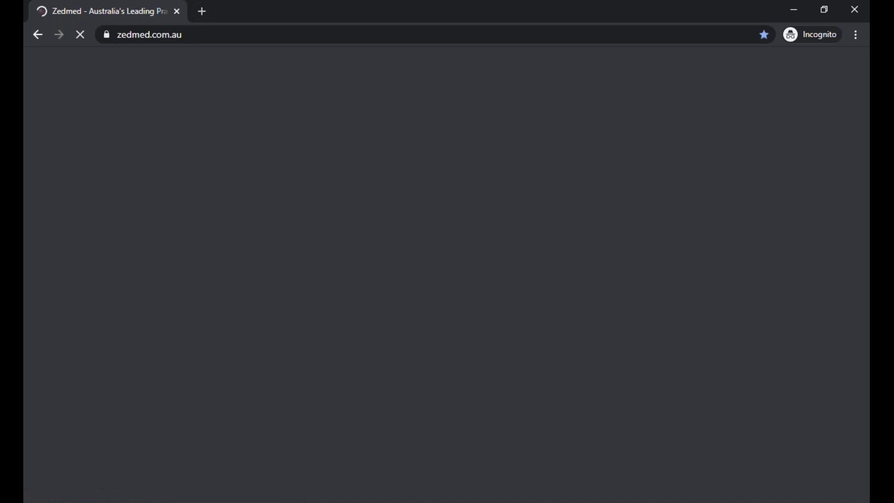
{"action": "left_click", "coordinate": [487, 459]}
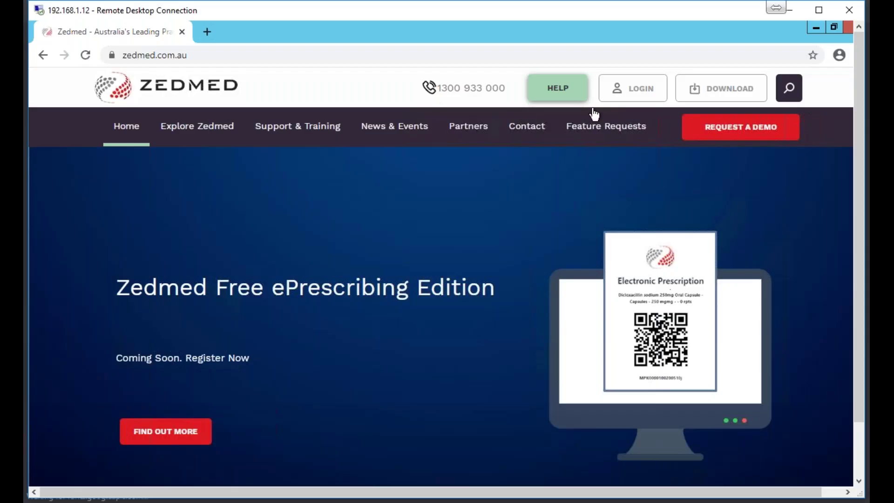
{"action": "left_click", "coordinate": [640, 91]}
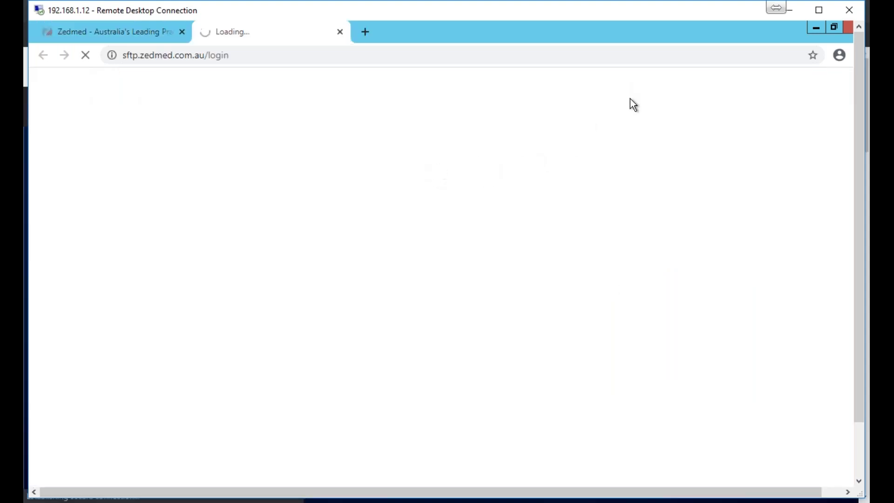
{"action": "left_click", "coordinate": [788, 16]}
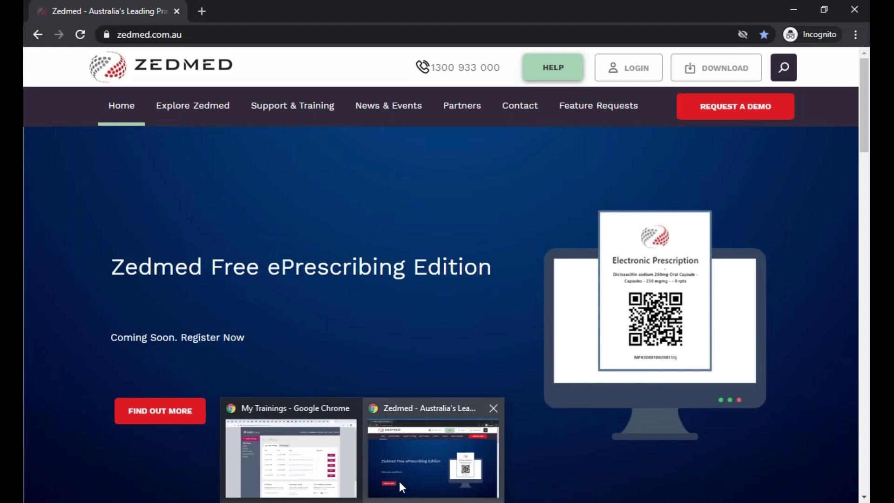
Step: Open the Zedmed client login page from the Zedmed home page in the incognito window
{"action": "left_click", "coordinate": [460, 205]}
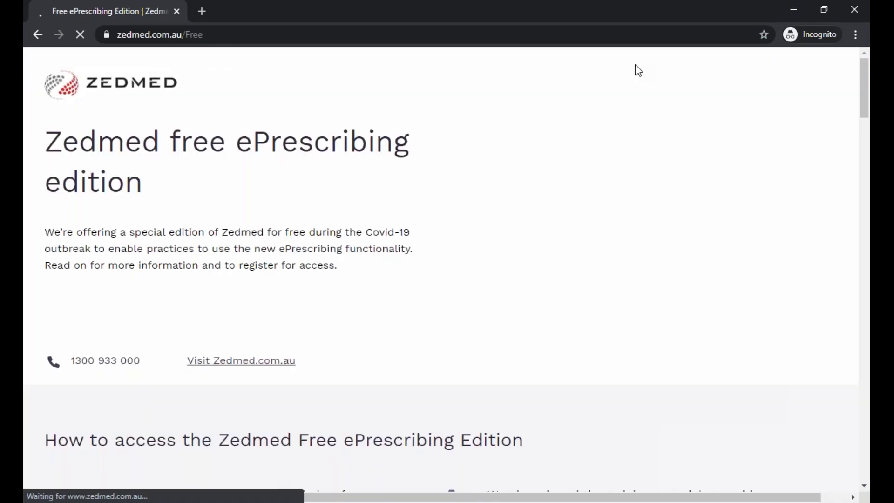
{"action": "left_click", "coordinate": [39, 34]}
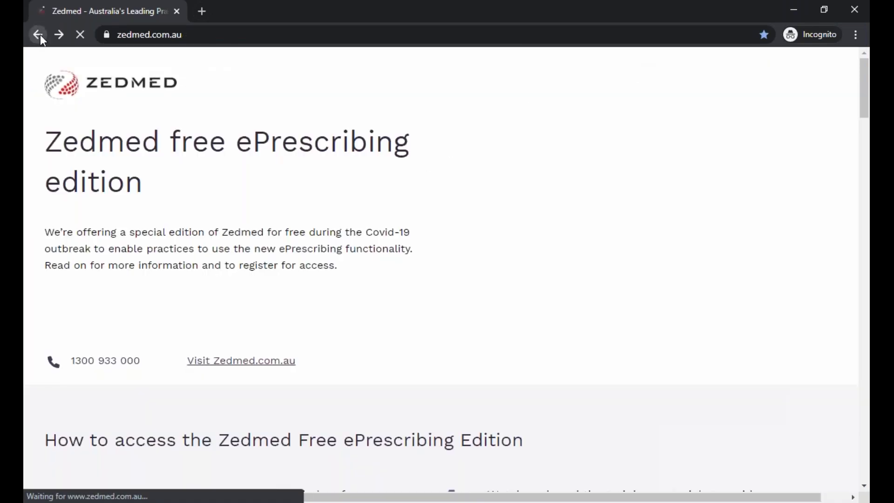
{"action": "left_click", "coordinate": [627, 71]}
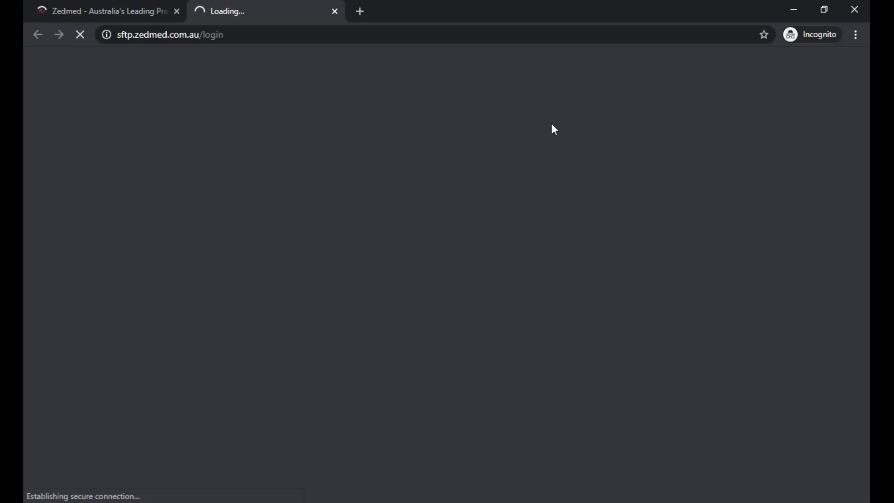
{"action": "left_click", "coordinate": [131, 15]}
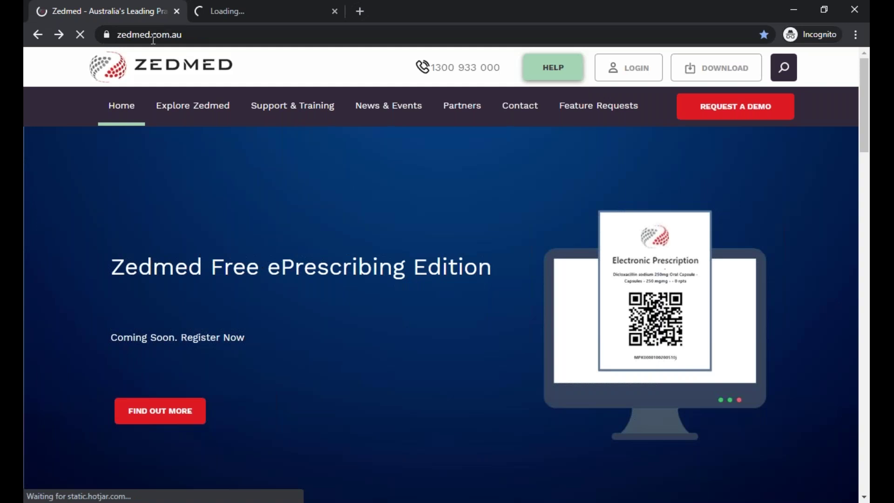
{"action": "key", "text": "ctrl+Tab"}
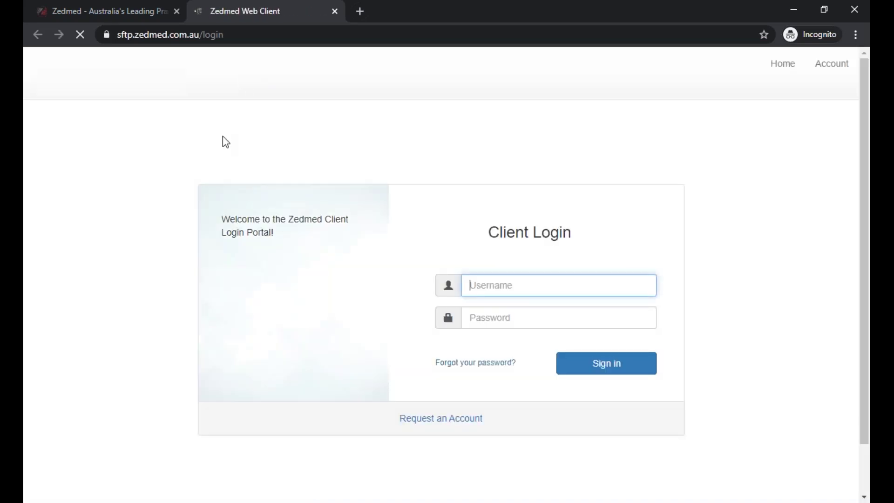
{"action": "left_click", "coordinate": [110, 8]}
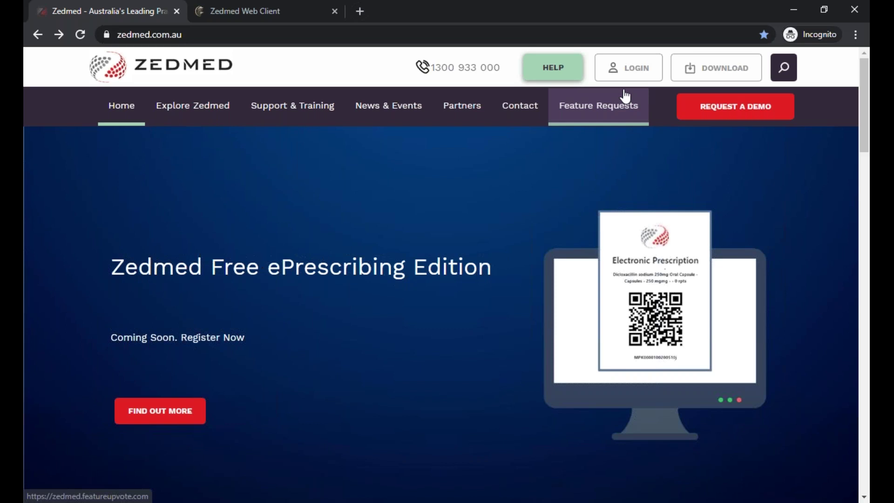
{"action": "left_click", "coordinate": [633, 66]}
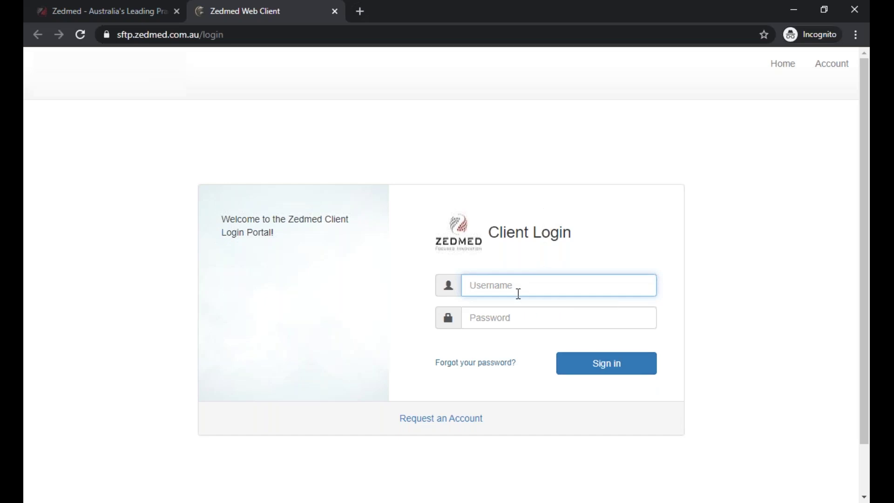
Step: Enter the account username and password in the Client Login form and sign in
{"action": "type", "text": "christp"}
{"action": "type", "text": "pher"}
{"action": "key", "text": "Tab"}
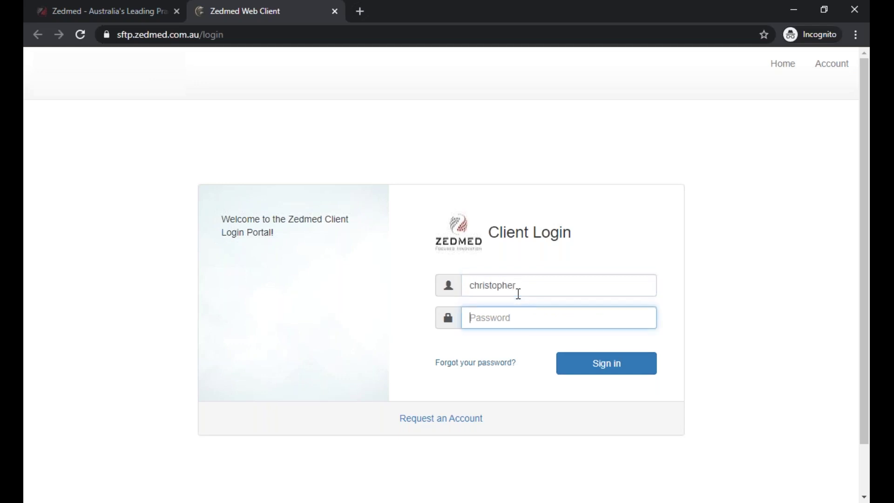
{"action": "type", "text": "••"}
{"action": "key", "text": "BackSpace"}
{"action": "key", "text": "BackSpace"}
{"action": "type", "text": "••••••••"}
{"action": "left_click", "coordinate": [599, 364]}
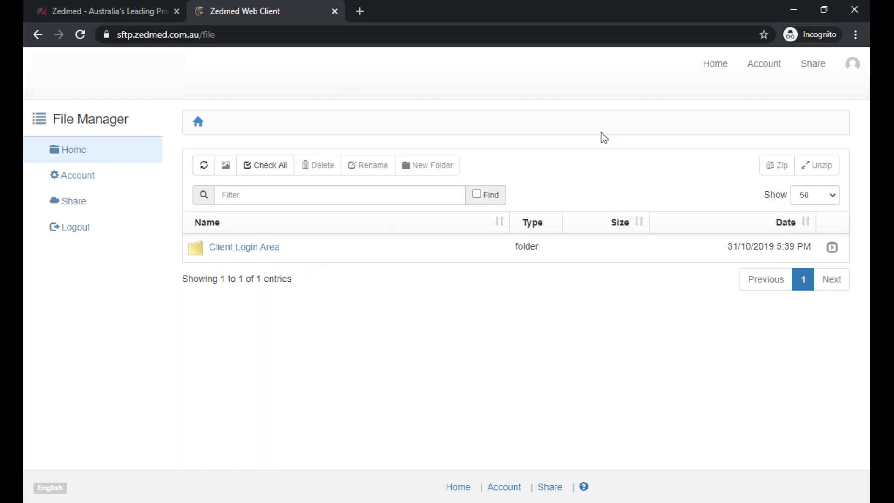
Step: Open the 03 March 2020 folder inside Client Login Area, Fee File Updates, 2020 Fee Schedules
{"action": "left_click", "coordinate": [234, 254]}
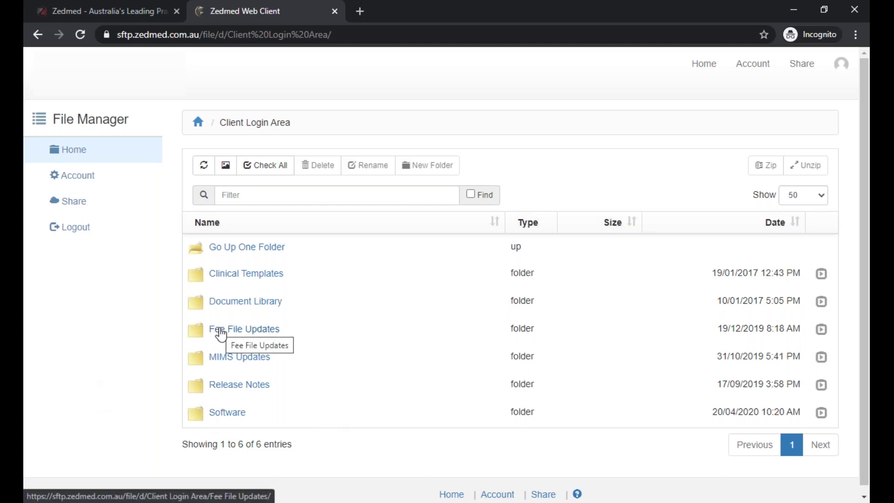
{"action": "left_click", "coordinate": [276, 334]}
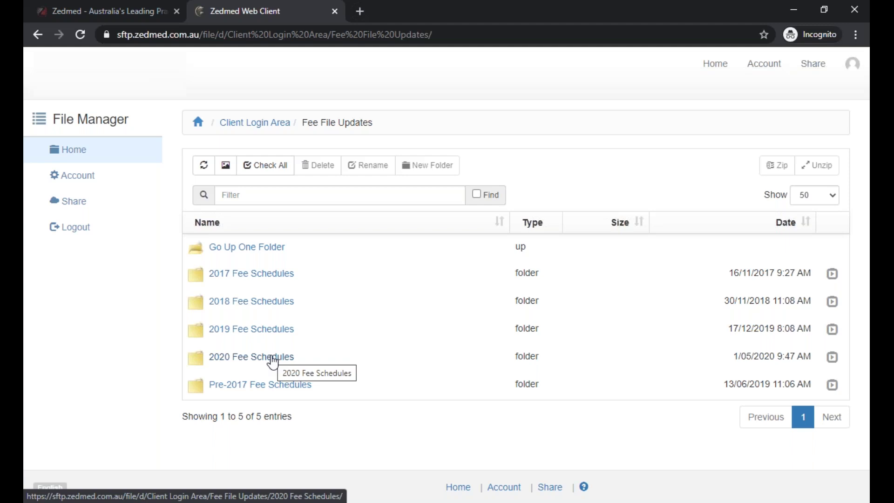
{"action": "left_click", "coordinate": [259, 363]}
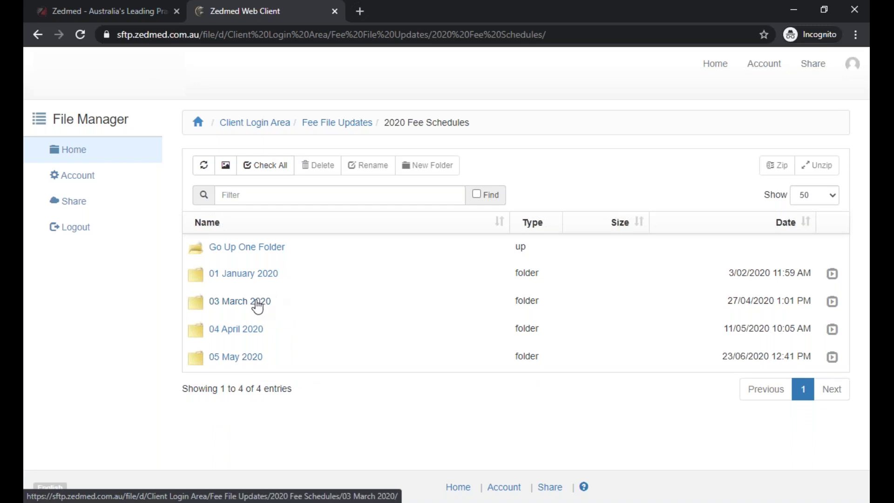
{"action": "left_click", "coordinate": [257, 303]}
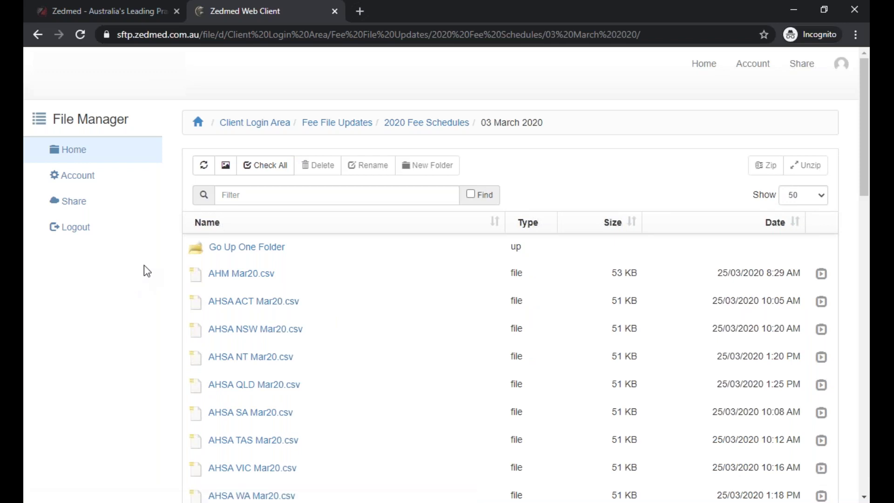
Step: Look through the fee schedule files in the 03 March 2020 folder, down to the MBS and WorkCover files
{"action": "scroll", "coordinate": [147, 270], "scroll_direction": "down", "scroll_amount": 1}
{"action": "scroll", "coordinate": [147, 270], "scroll_direction": "down", "scroll_amount": 20}
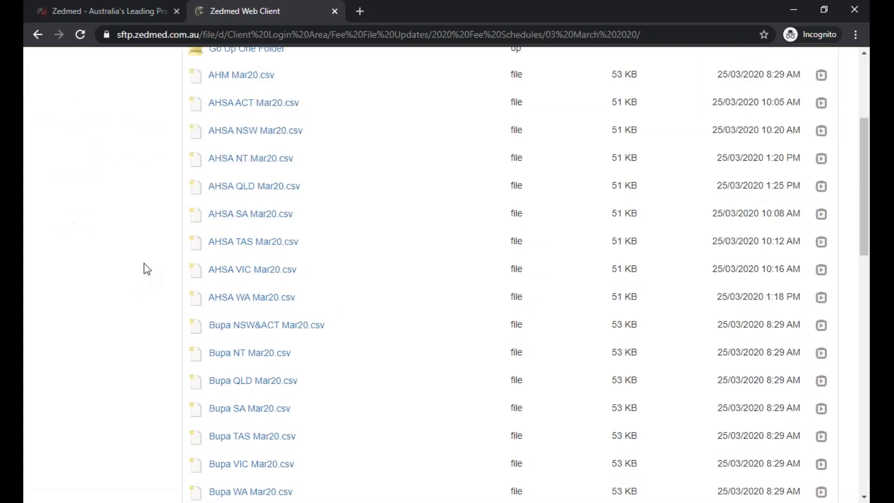
{"action": "scroll", "coordinate": [144, 268], "scroll_direction": "up", "scroll_amount": 9}
{"action": "scroll", "coordinate": [143, 268], "scroll_direction": "up", "scroll_amount": 10}
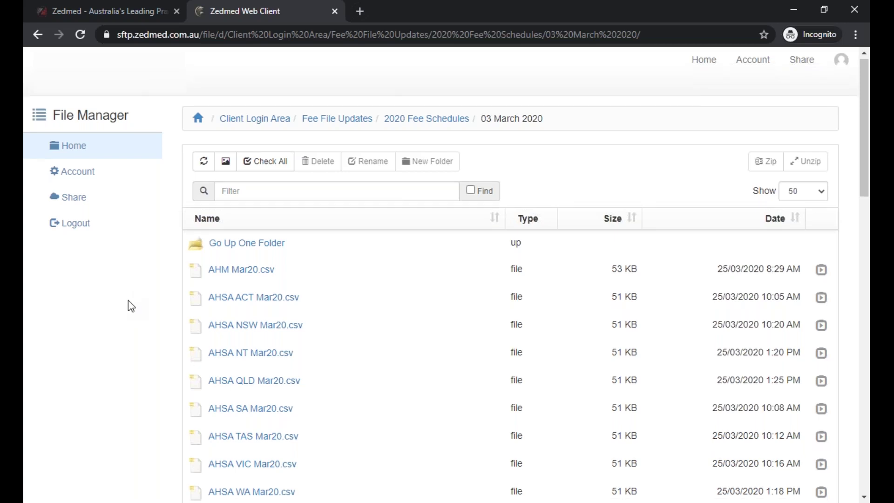
{"action": "scroll", "coordinate": [130, 305], "scroll_direction": "down", "scroll_amount": 6}
{"action": "scroll", "coordinate": [132, 306], "scroll_direction": "up", "scroll_amount": 3}
{"action": "scroll", "coordinate": [132, 306], "scroll_direction": "down", "scroll_amount": 3}
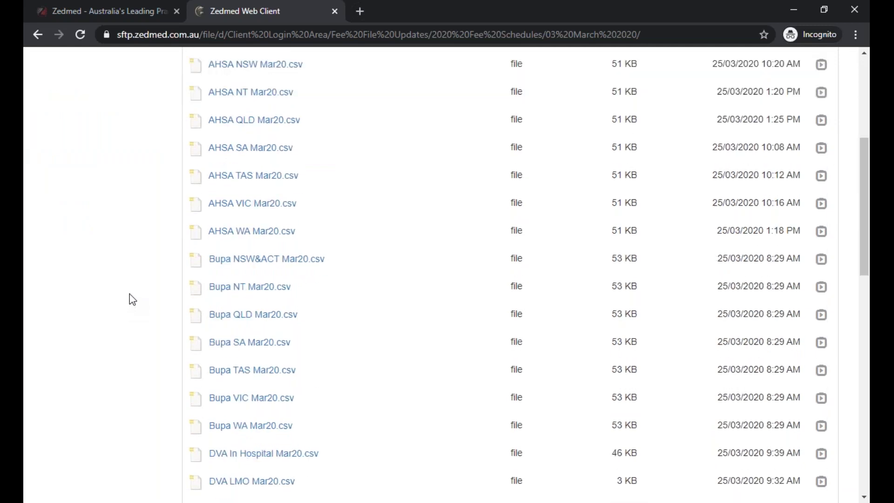
{"action": "scroll", "coordinate": [133, 299], "scroll_direction": "down", "scroll_amount": 3}
{"action": "scroll", "coordinate": [132, 298], "scroll_direction": "down", "scroll_amount": 12}
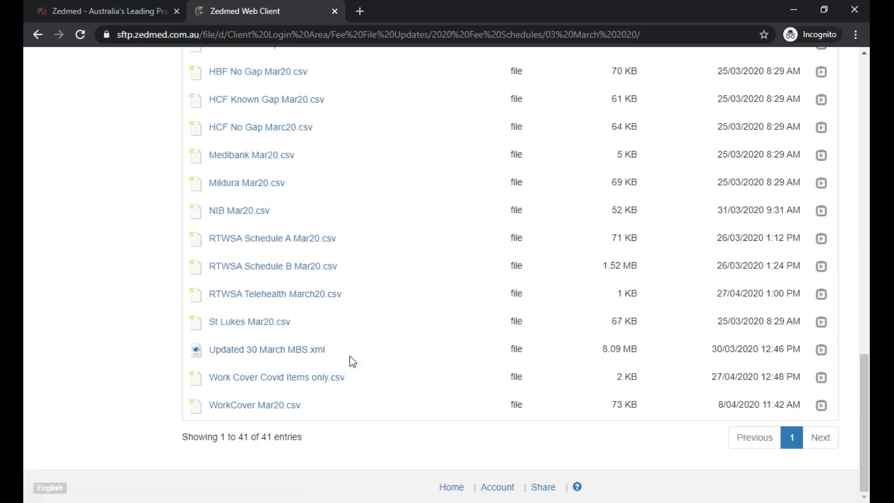
Step: Start saving Updated 30 March MBS.xml to the Downloads folder and cancel the save
{"action": "right_click", "coordinate": [315, 357]}
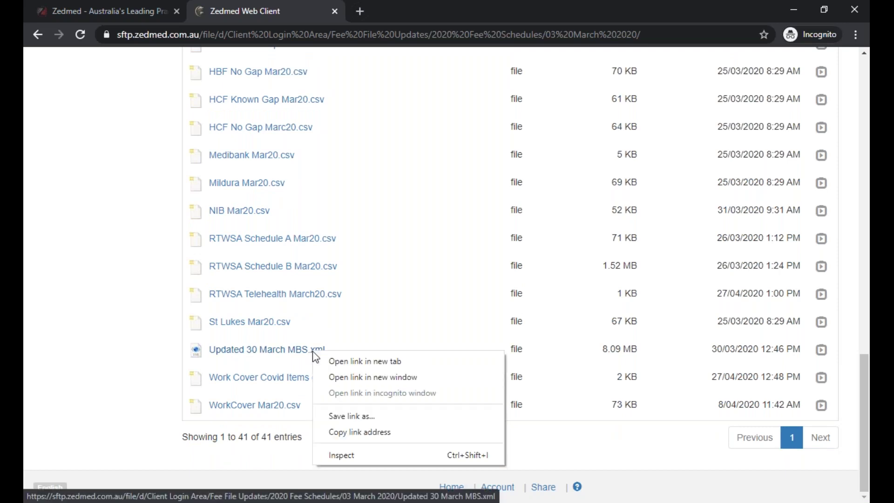
{"action": "left_click", "coordinate": [364, 417]}
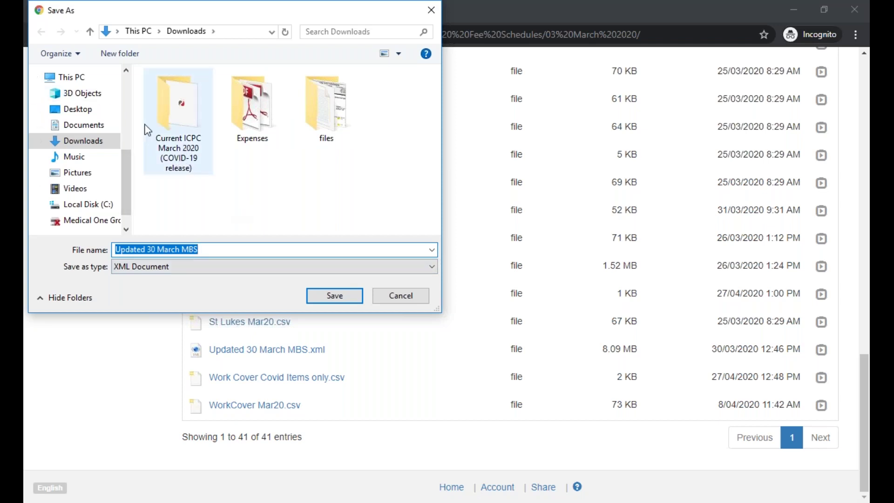
{"action": "left_click", "coordinate": [401, 301]}
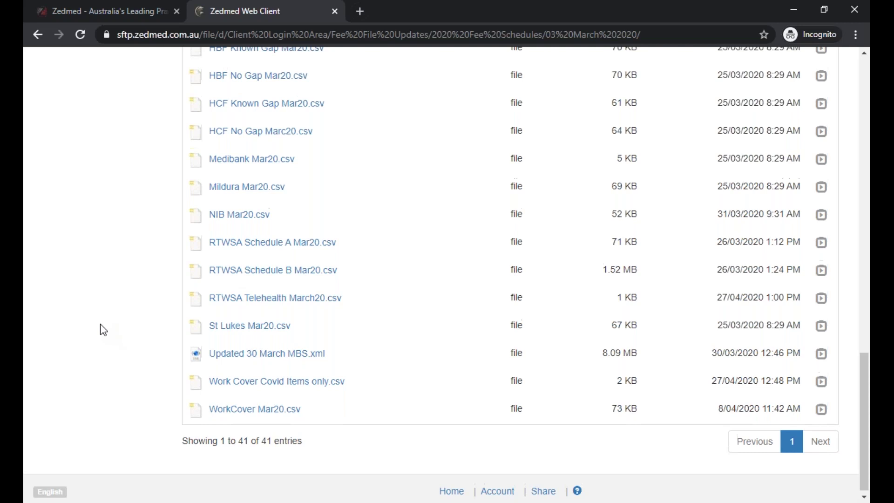
Step: Find DVA In Hospital Mar20.csv in the 03 March 2020 folder and check the options for saving the file
{"action": "scroll", "coordinate": [104, 330], "scroll_direction": "up", "scroll_amount": 4}
{"action": "scroll", "coordinate": [102, 329], "scroll_direction": "up", "scroll_amount": 8}
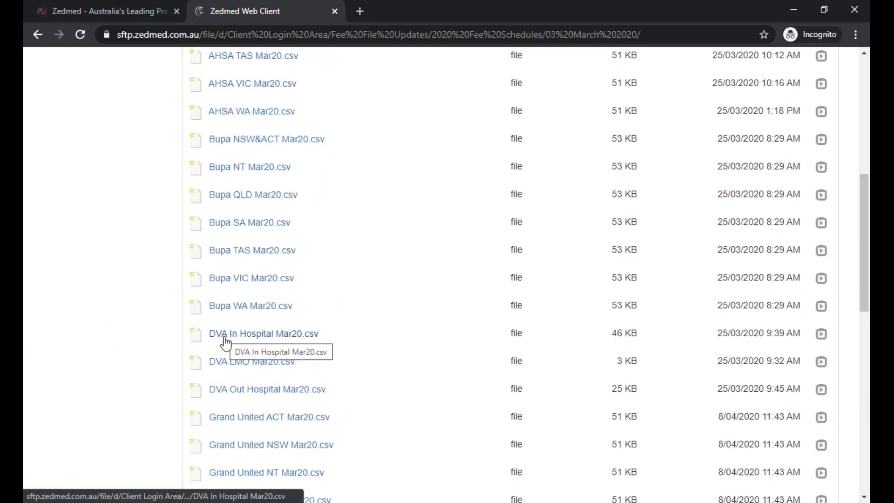
{"action": "right_click", "coordinate": [285, 335]}
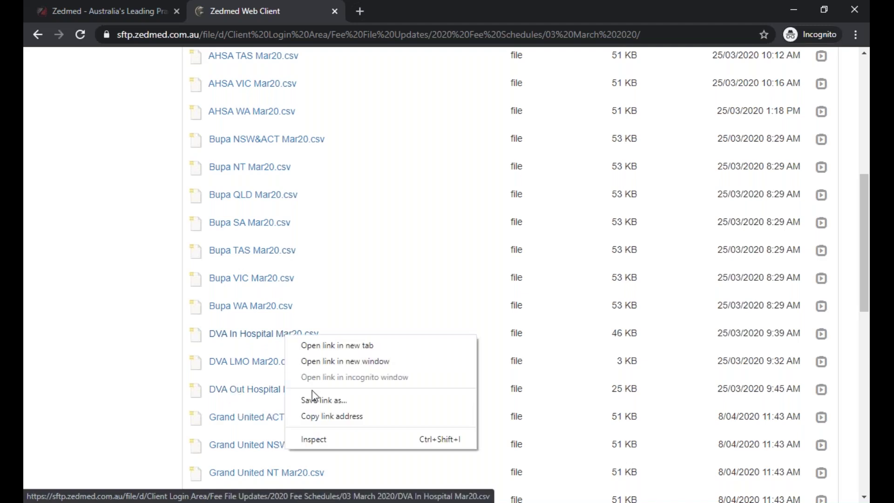
{"action": "left_click", "coordinate": [91, 388]}
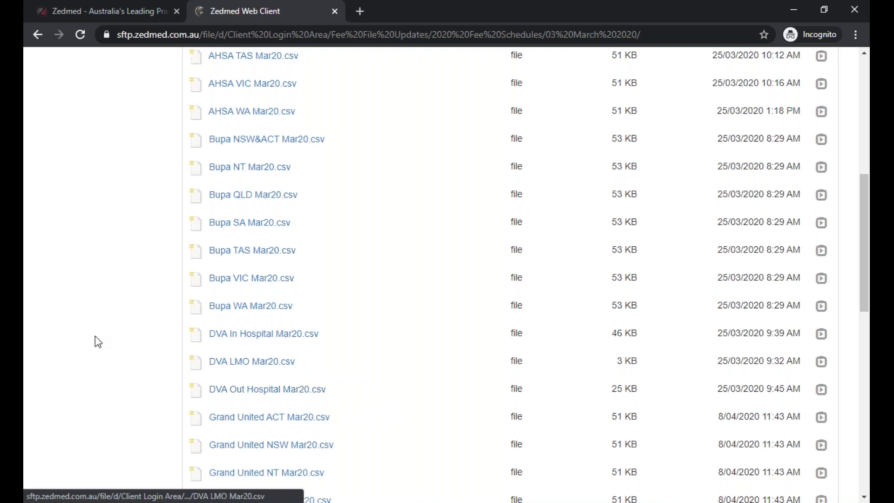
Step: Look through the remaining fee schedule files in the folder, from the AHSA and Bupa files to the MBS and WorkCover files
{"action": "scroll", "coordinate": [94, 339], "scroll_direction": "down", "scroll_amount": 10}
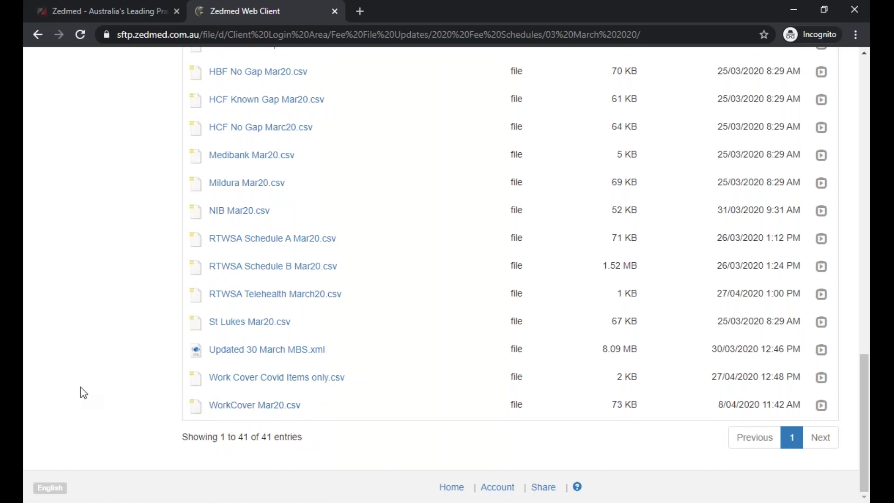
{"action": "scroll", "coordinate": [105, 385], "scroll_direction": "up", "scroll_amount": 1}
{"action": "scroll", "coordinate": [105, 384], "scroll_direction": "up", "scroll_amount": 15}
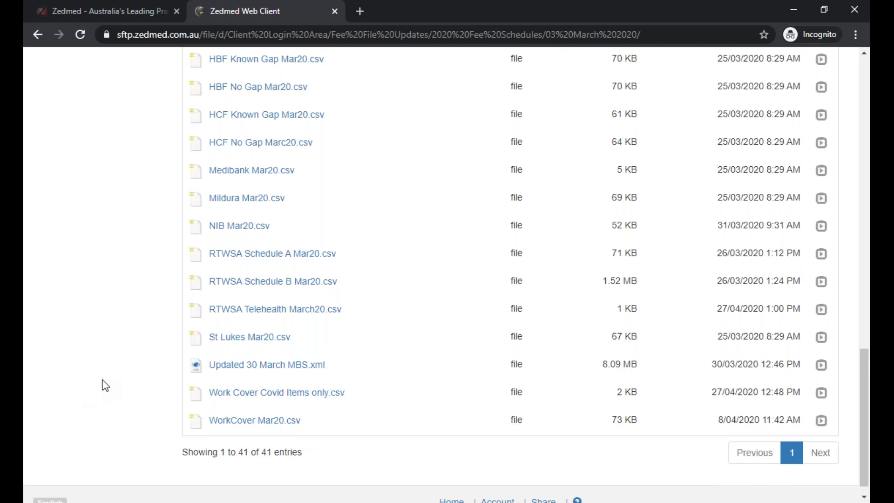
{"action": "scroll", "coordinate": [105, 384], "scroll_direction": "down", "scroll_amount": 13}
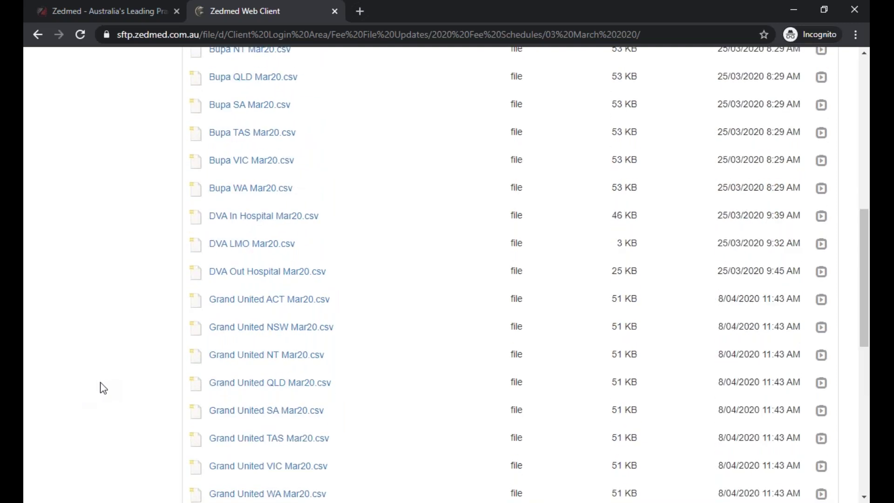
{"action": "scroll", "coordinate": [98, 386], "scroll_direction": "down", "scroll_amount": 3}
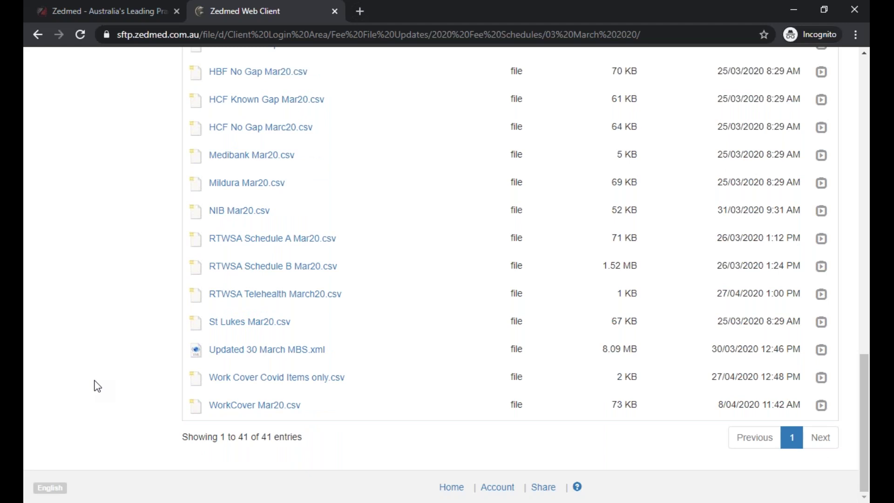
{"action": "scroll", "coordinate": [98, 386], "scroll_direction": "up", "scroll_amount": 5}
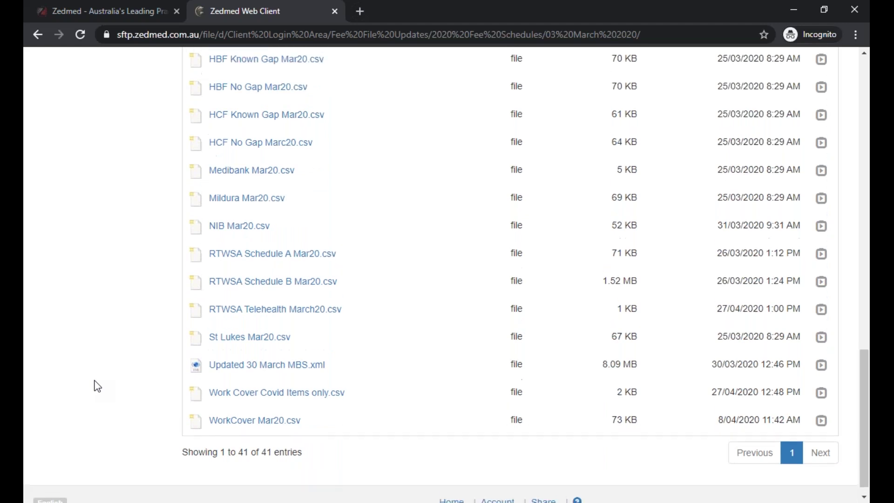
{"action": "scroll", "coordinate": [97, 386], "scroll_direction": "up", "scroll_amount": 15}
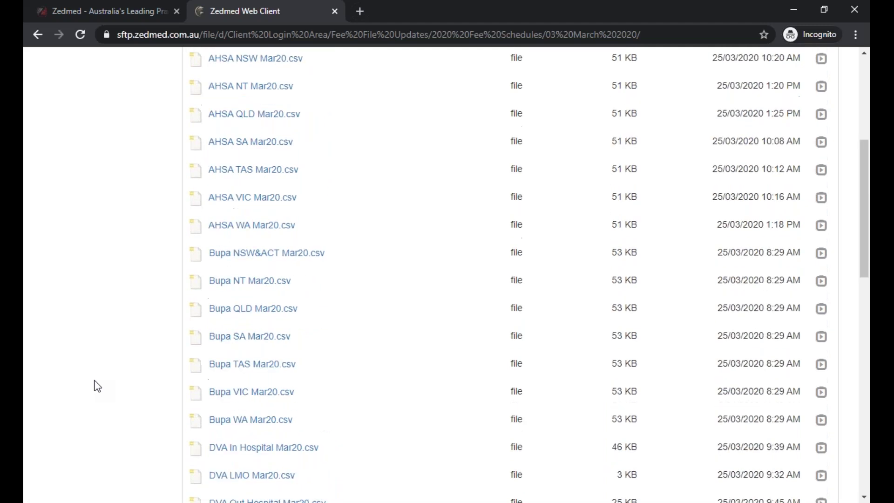
{"action": "scroll", "coordinate": [269, 308], "scroll_direction": "down", "scroll_amount": 1}
{"action": "scroll", "coordinate": [270, 313], "scroll_direction": "down", "scroll_amount": 8}
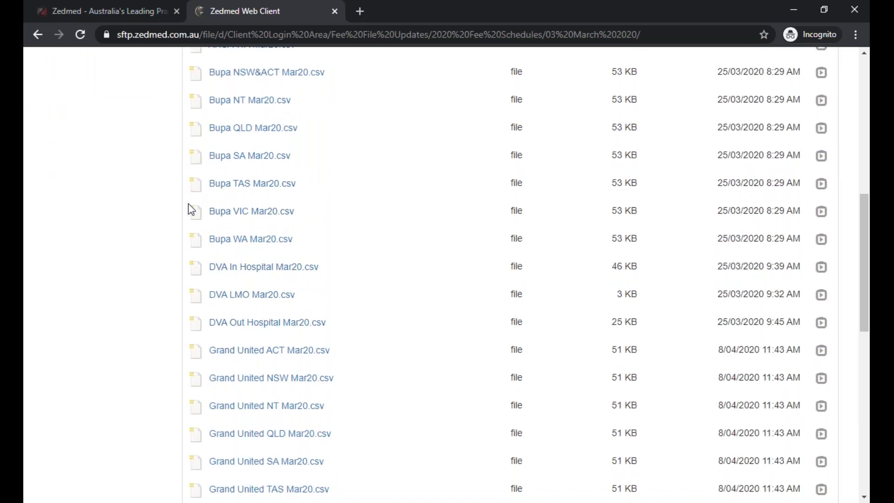
{"action": "scroll", "coordinate": [187, 210], "scroll_direction": "down", "scroll_amount": 6}
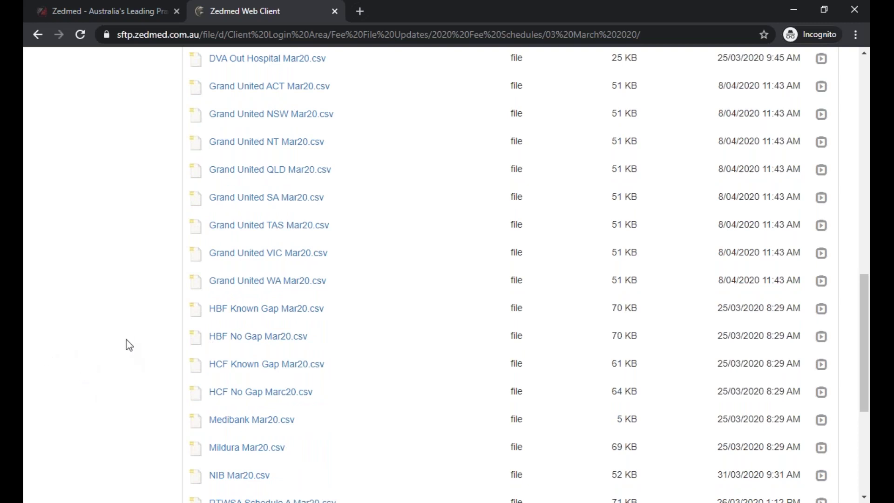
Step: Close the sftp.zedmed.com.au page in the remote desktop session and advance the PowerPoint slide show to the Downloading the fee updates slide
{"action": "left_click", "coordinate": [451, 485]}
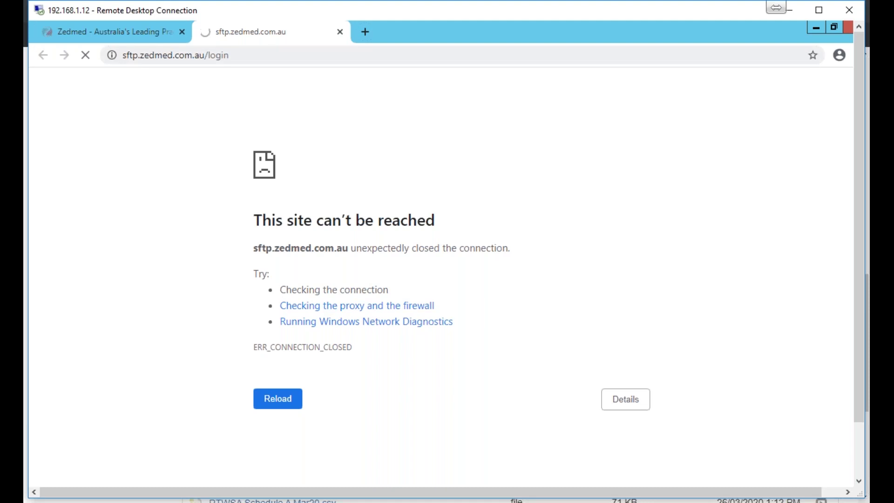
{"action": "left_click", "coordinate": [340, 32]}
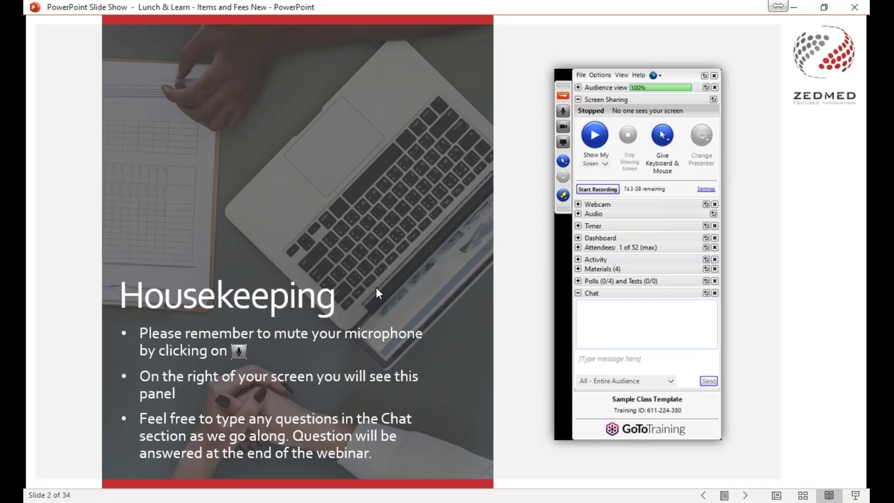
{"action": "left_click", "coordinate": [376, 289]}
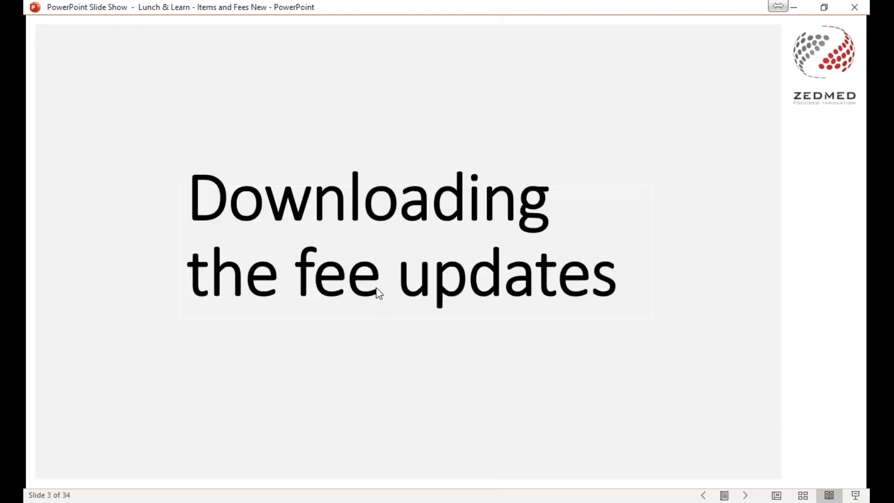
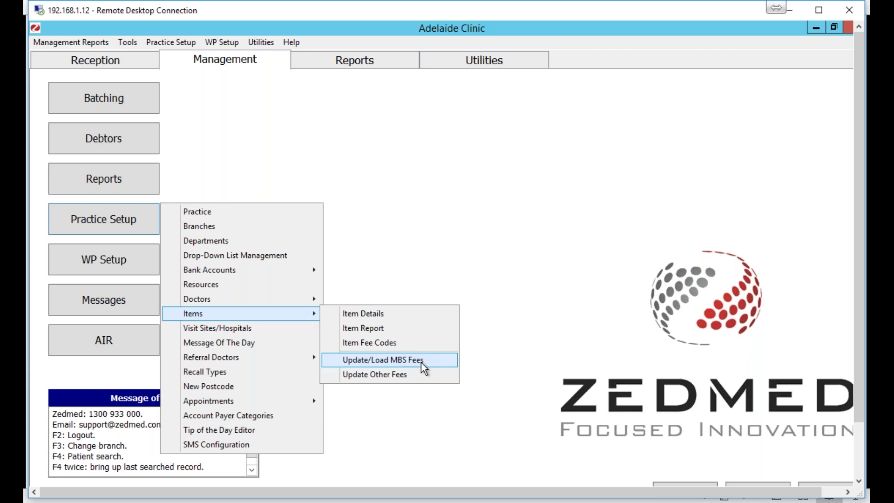
Step: Start Update/Load MBS Fees for practice items and enter 2546 as the item number to load by criteria
{"action": "left_click", "coordinate": [421, 362]}
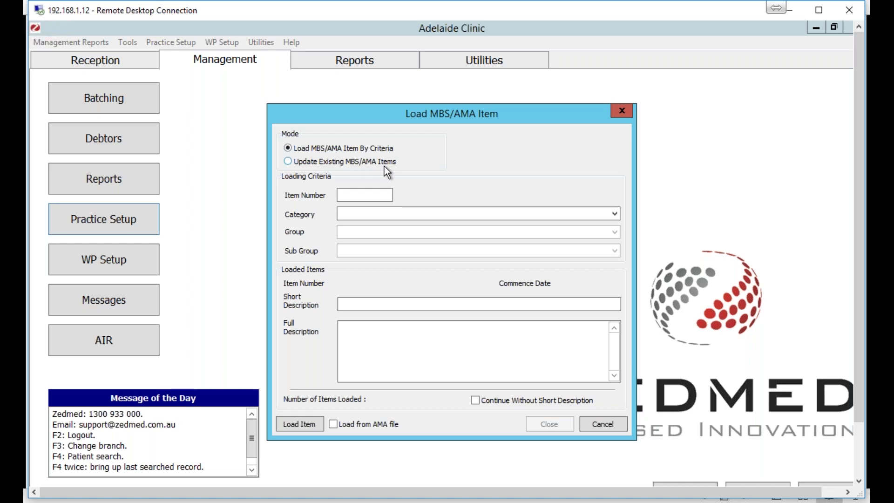
{"action": "left_click", "coordinate": [364, 194]}
{"action": "type", "text": "2545"}
{"action": "key", "text": "BackSpace"}
{"action": "type", "text": "6"}
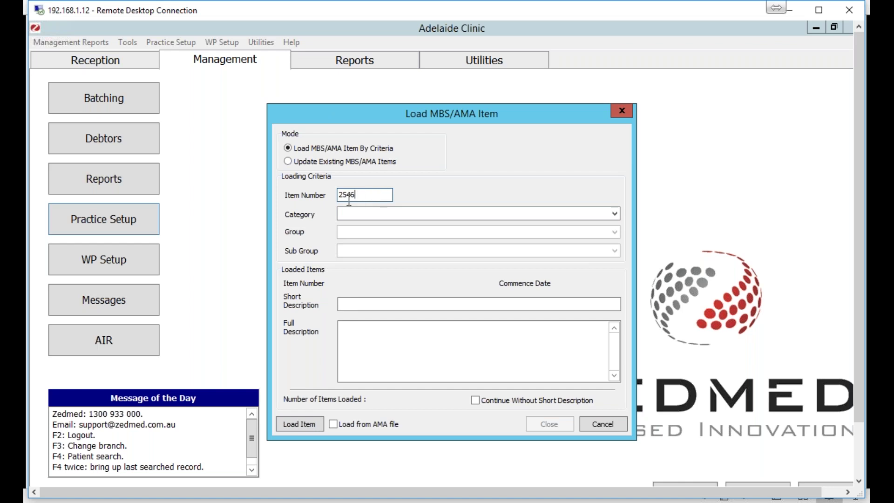
Step: Load the item from the Updated MBS JAN20 XML file in the Fee Updates folder on the Desktop
{"action": "left_click", "coordinate": [294, 425]}
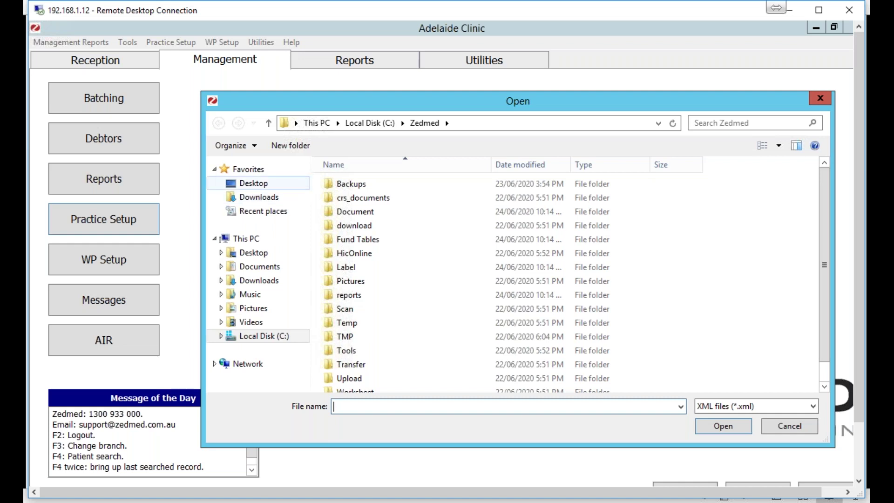
{"action": "left_click", "coordinate": [254, 183]}
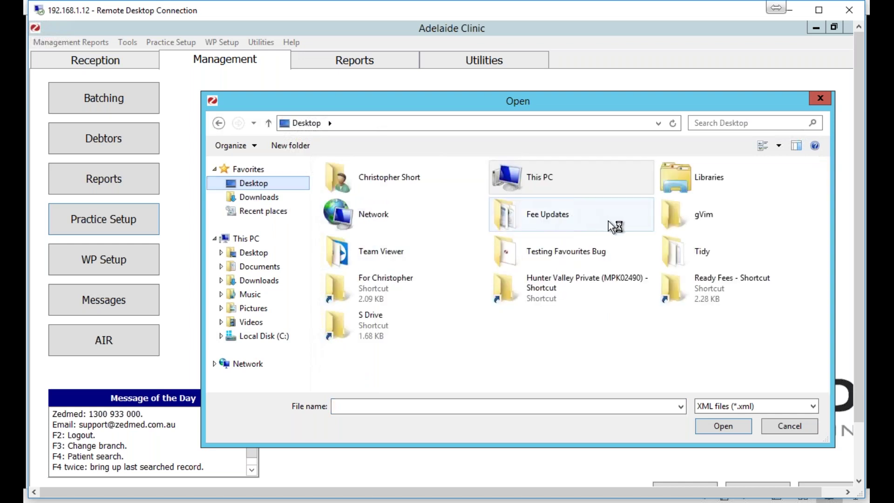
{"action": "double_click", "coordinate": [561, 217]}
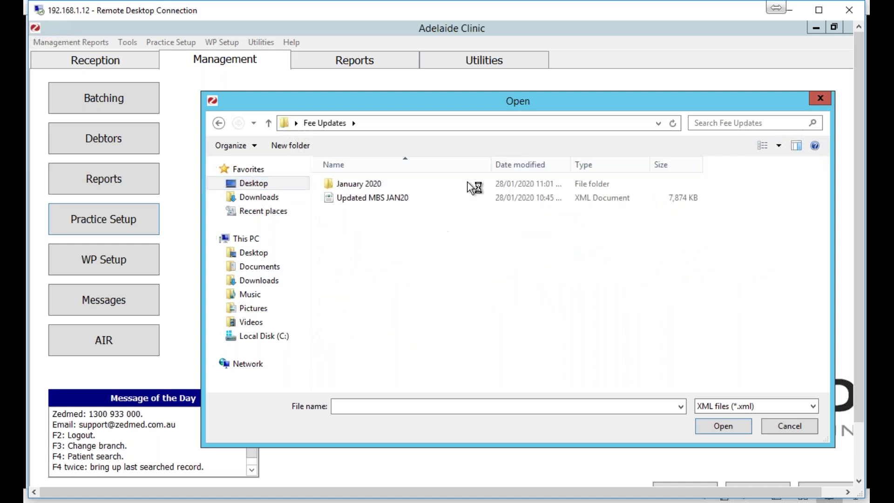
{"action": "left_click_drag", "start_coordinate": [473, 105], "coordinate": [434, 105]}
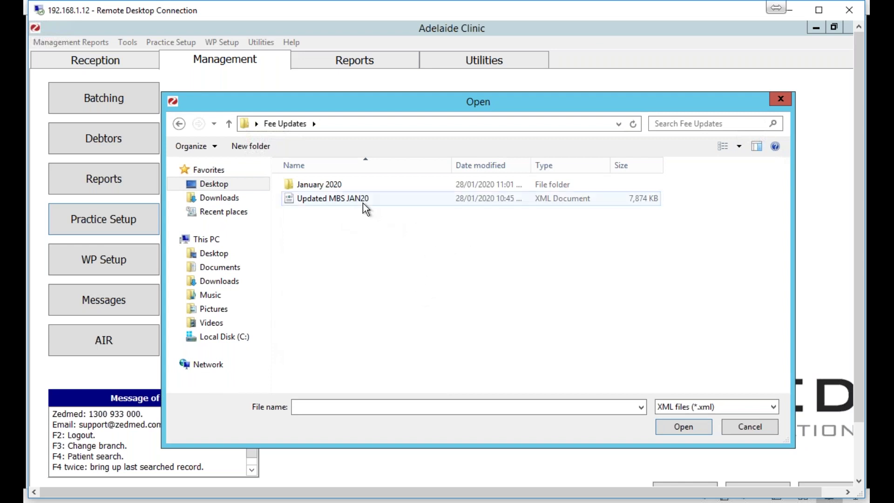
{"action": "left_click", "coordinate": [452, 204]}
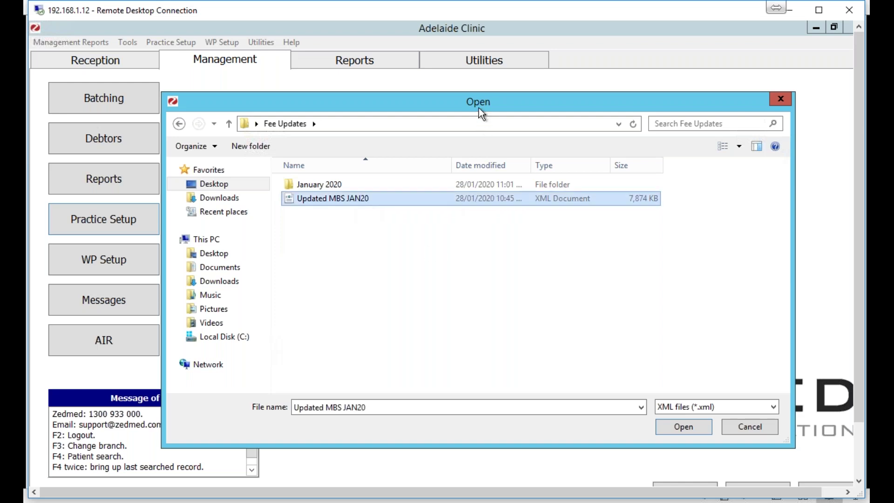
{"action": "left_click_drag", "start_coordinate": [477, 107], "coordinate": [463, 100]}
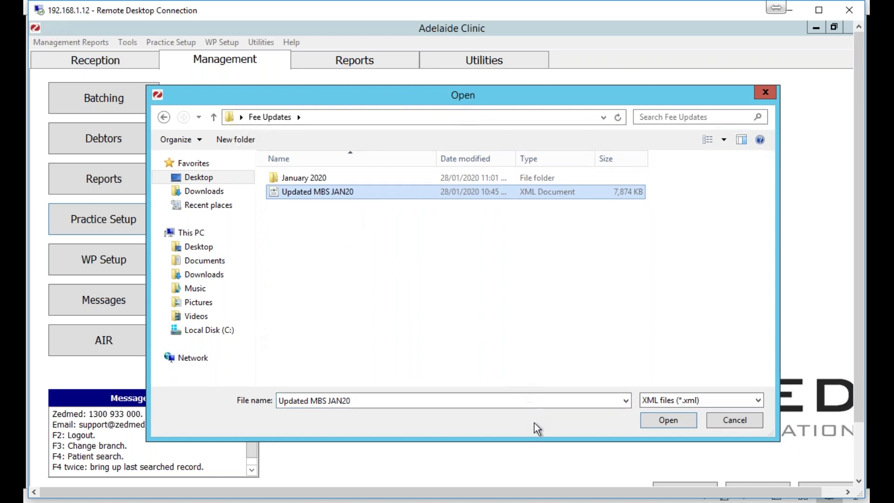
{"action": "left_click", "coordinate": [668, 422]}
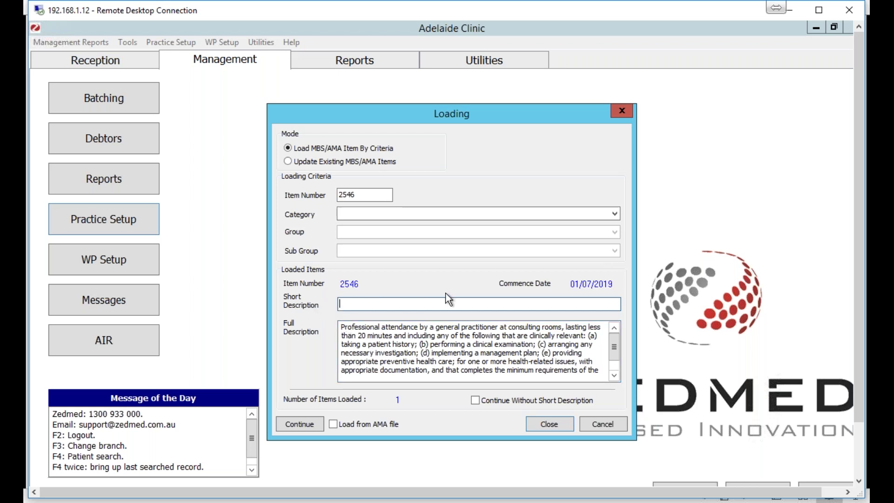
{"action": "left_click", "coordinate": [343, 329]}
{"action": "left_click", "coordinate": [356, 306]}
{"action": "type", "text": "Consulted"}
{"action": "key", "text": "BackSpace"}
{"action": "key", "text": "BackSpace"}
{"action": "key", "text": "BackSpace"}
{"action": "key", "text": "BackSpace"}
{"action": "key", "text": "BackSpace"}
{"action": "key", "text": "BackSpace"}
{"action": "key", "text": "BackSpace"}
{"action": "key", "text": "BackSpace"}
{"action": "key", "text": "BackSpace"}
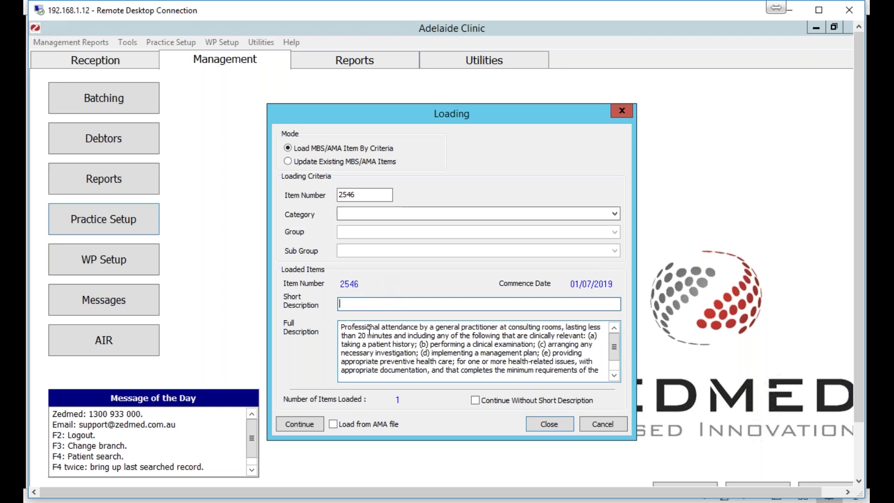
Step: Copy the opening text of the full description into item 2546's short description and finish loading the item
{"action": "left_click_drag", "start_coordinate": [343, 326], "coordinate": [443, 346]}
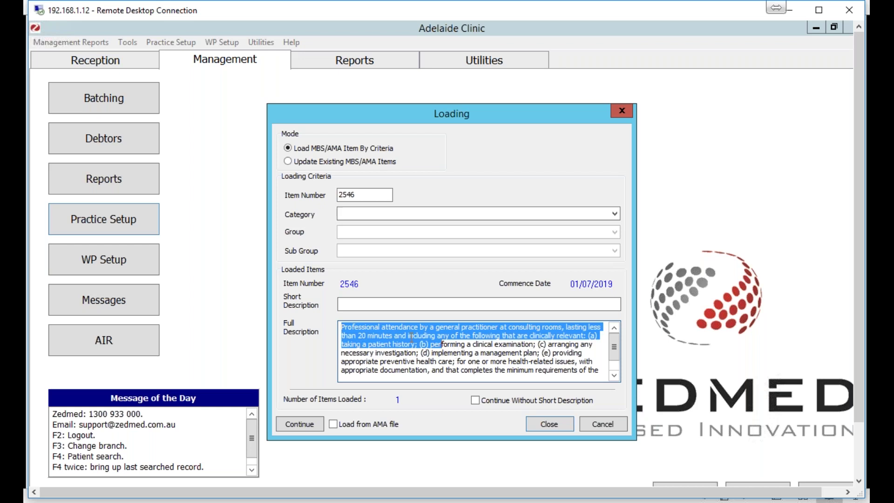
{"action": "left_click", "coordinate": [395, 304]}
{"action": "type", "text": "Professional attendance by a general pra"}
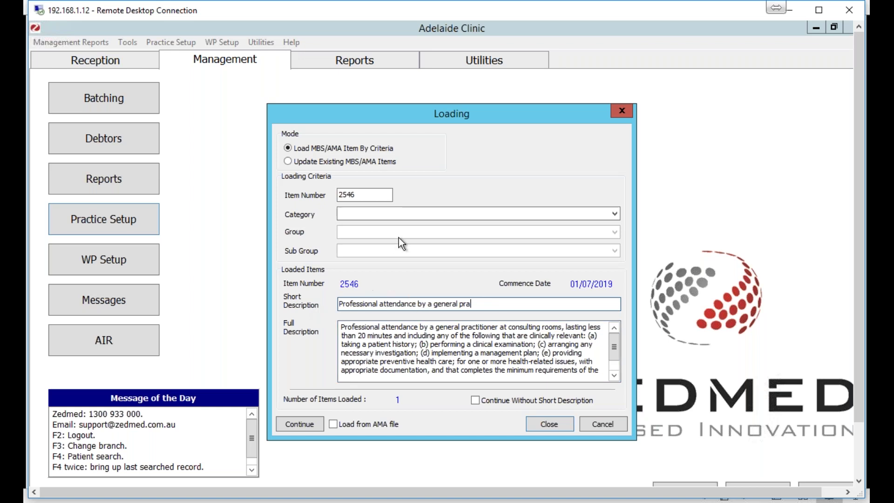
{"action": "left_click", "coordinate": [316, 422]}
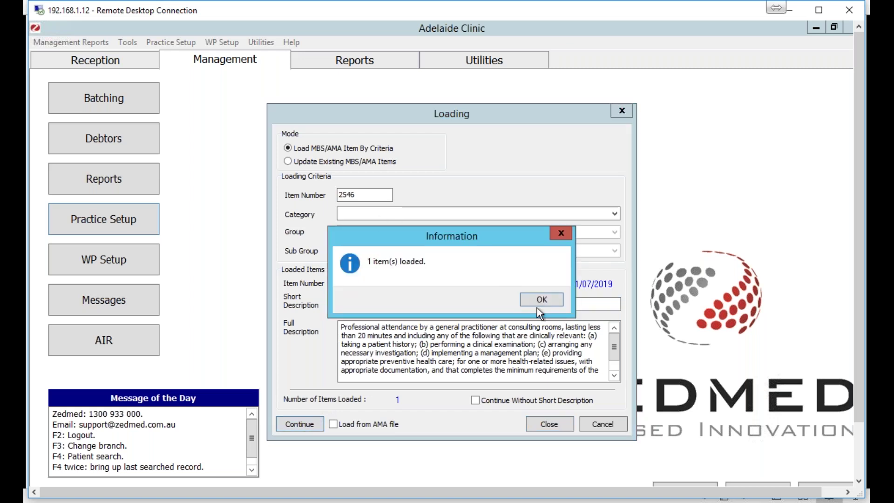
{"action": "left_click", "coordinate": [540, 300]}
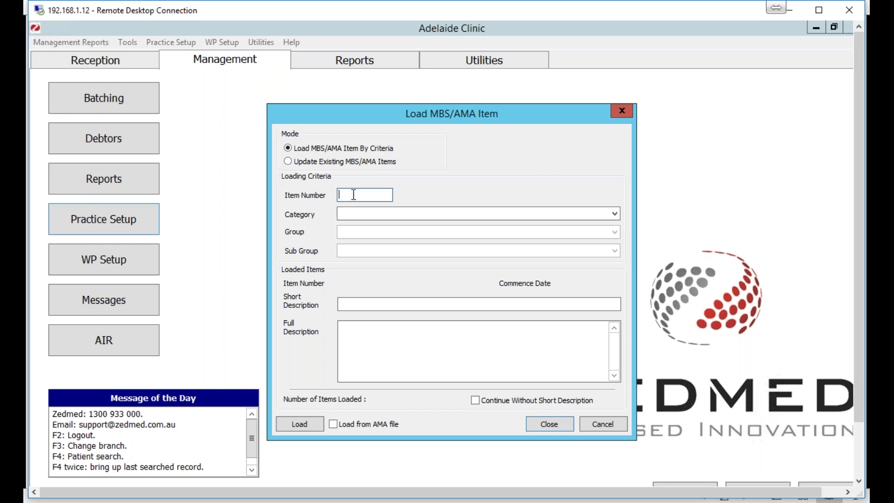
Step: Load item number 2552 from the Updated MBS JAN20 file in the Desktop's Fee Updates folder
{"action": "type", "text": "2552"}
{"action": "left_click", "coordinate": [292, 425]}
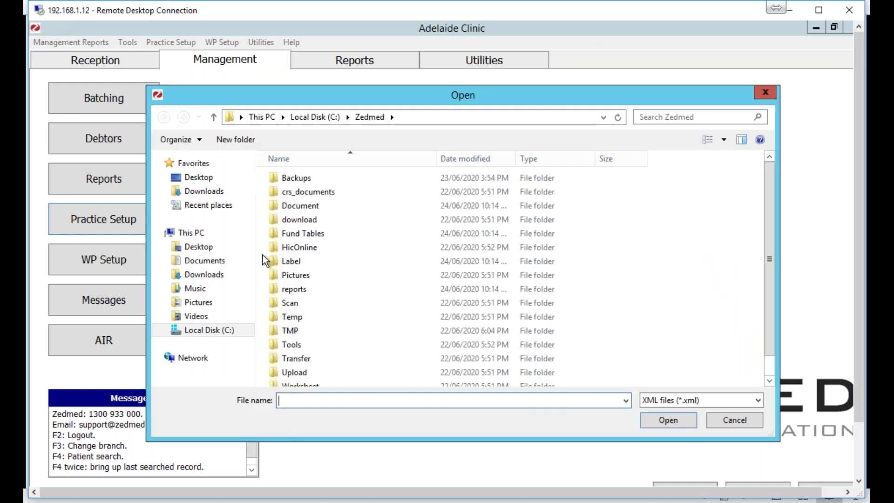
{"action": "left_click", "coordinate": [232, 178]}
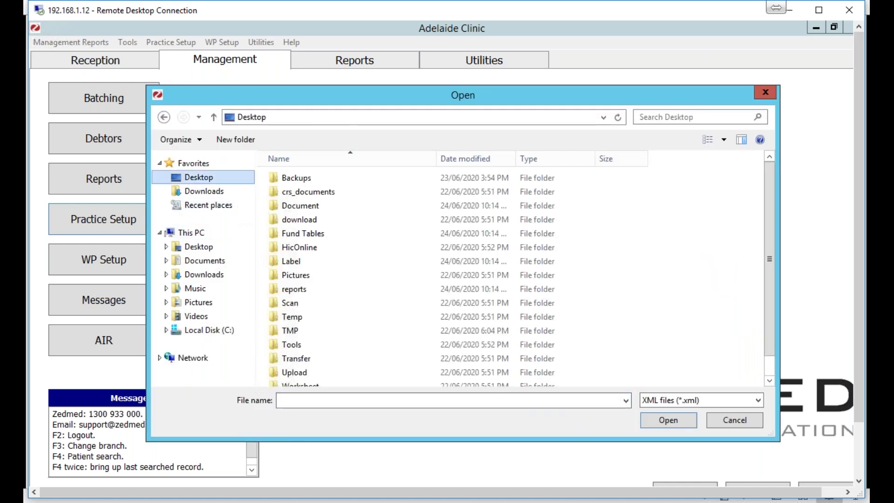
{"action": "double_click", "coordinate": [465, 208]}
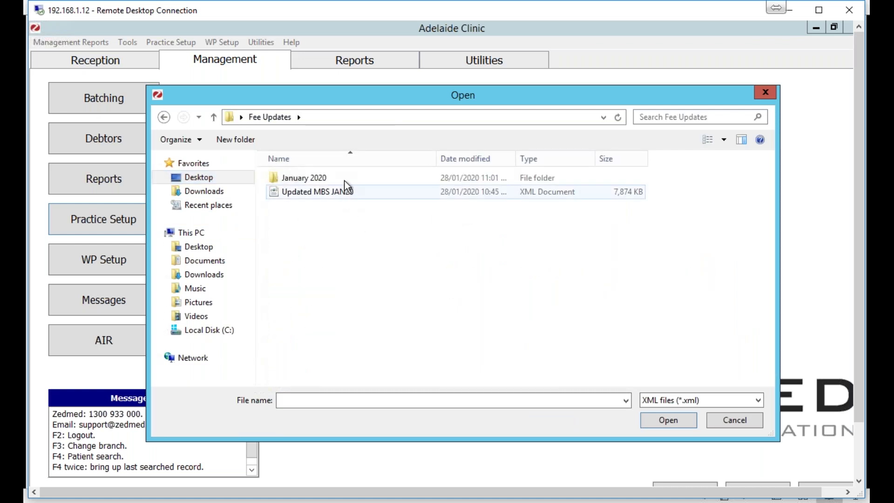
{"action": "left_click", "coordinate": [326, 192]}
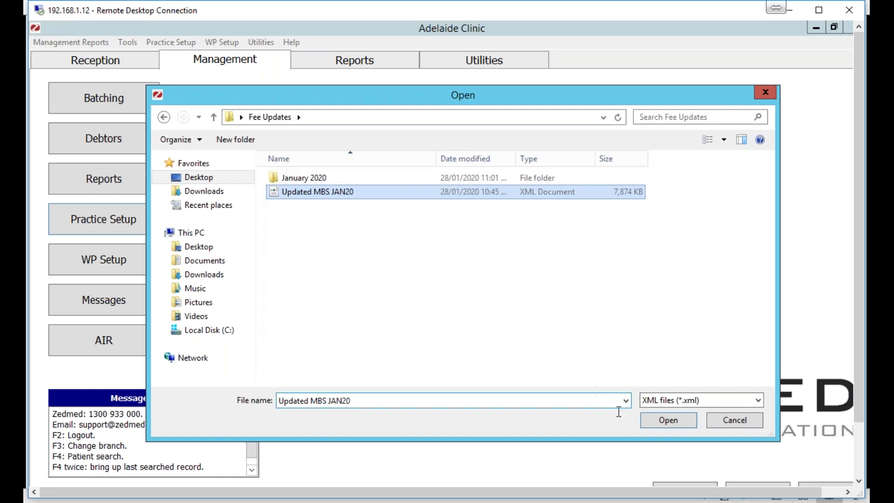
{"action": "left_click", "coordinate": [663, 426]}
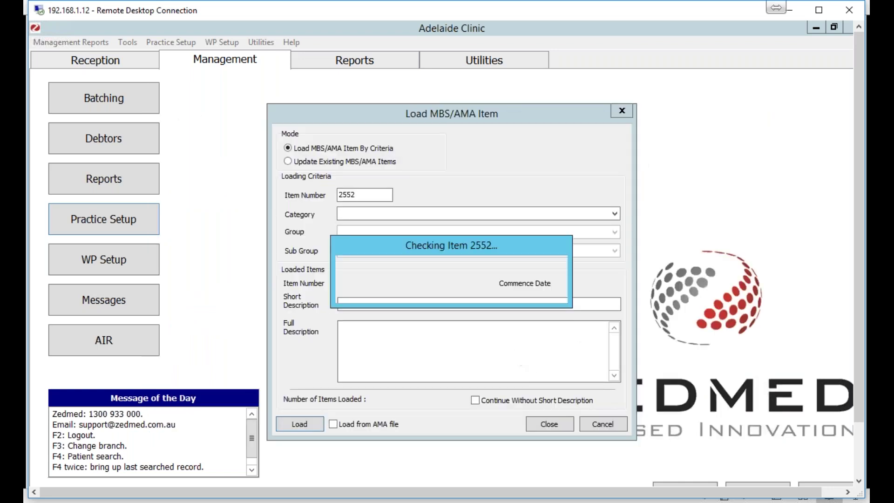
Step: Fill item 2552's short description with "Professional attendance by a general pra" and finish loading the item
{"action": "left_click_drag", "start_coordinate": [468, 353], "coordinate": [340, 327]}
{"action": "left_click", "coordinate": [418, 308]}
{"action": "type", "text": "Professional attendance by a general pra"}
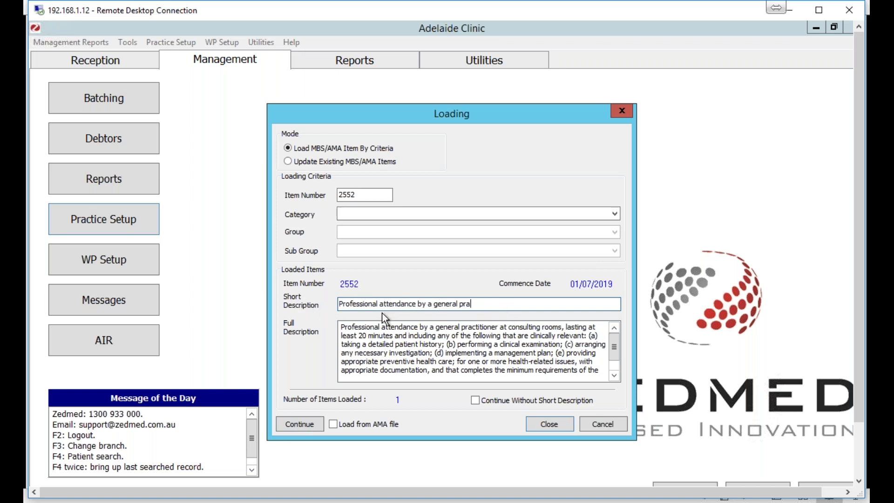
{"action": "left_click", "coordinate": [314, 420]}
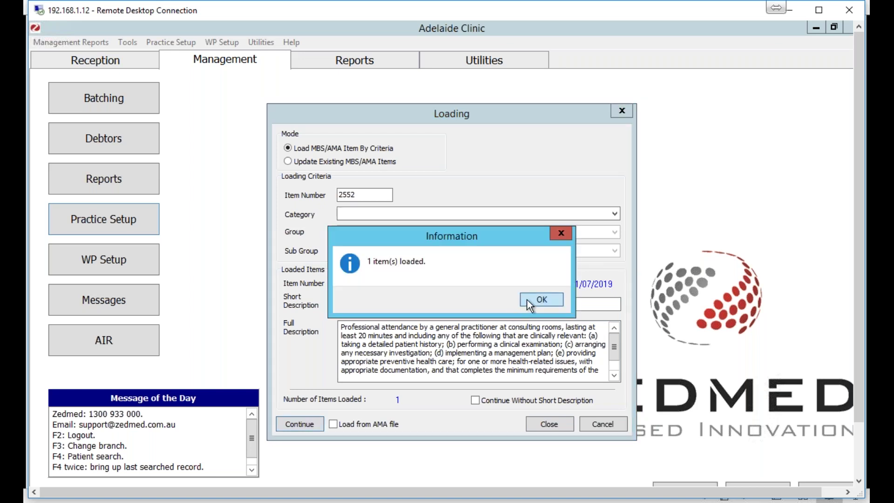
{"action": "left_click", "coordinate": [527, 300]}
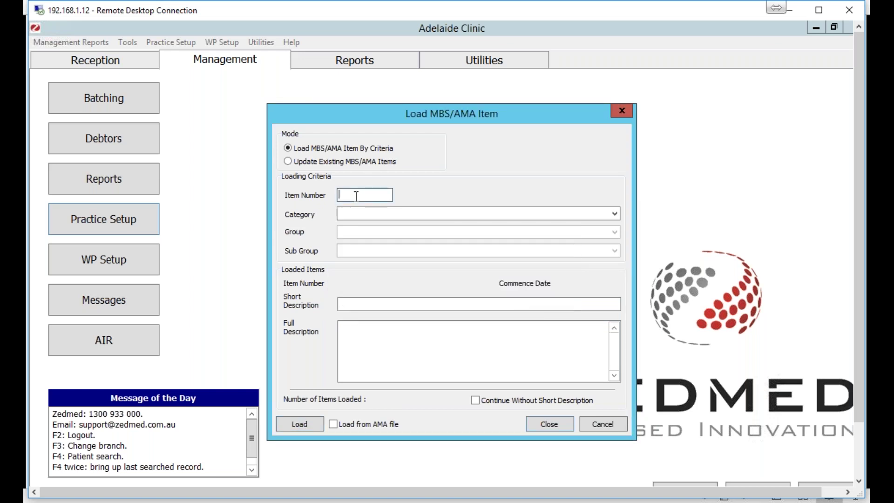
Step: Try to load item number 104 from the Updated MBS JAN20 file in the Desktop's Fee Updates folder
{"action": "type", "text": "104"}
{"action": "left_click", "coordinate": [304, 424]}
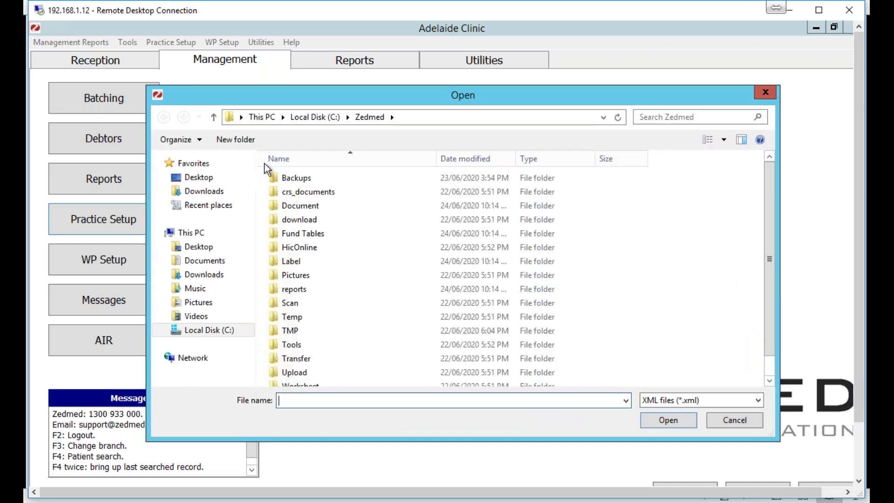
{"action": "left_click", "coordinate": [199, 177]}
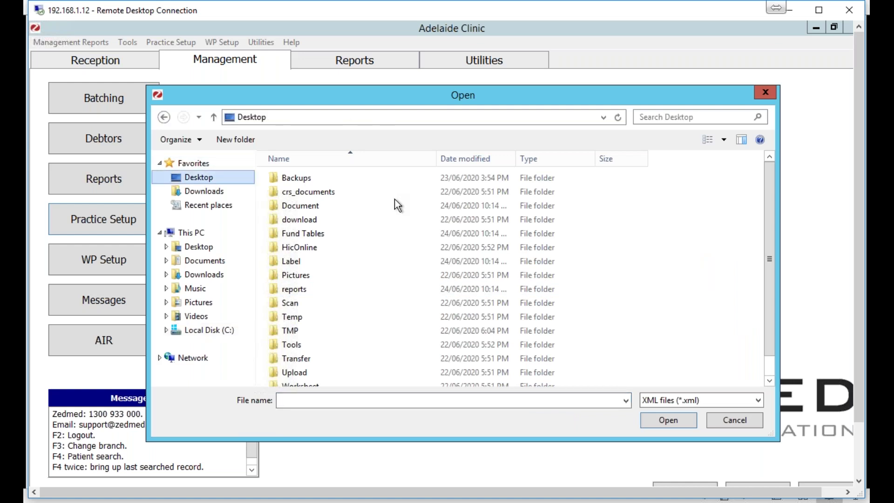
{"action": "double_click", "coordinate": [480, 208]}
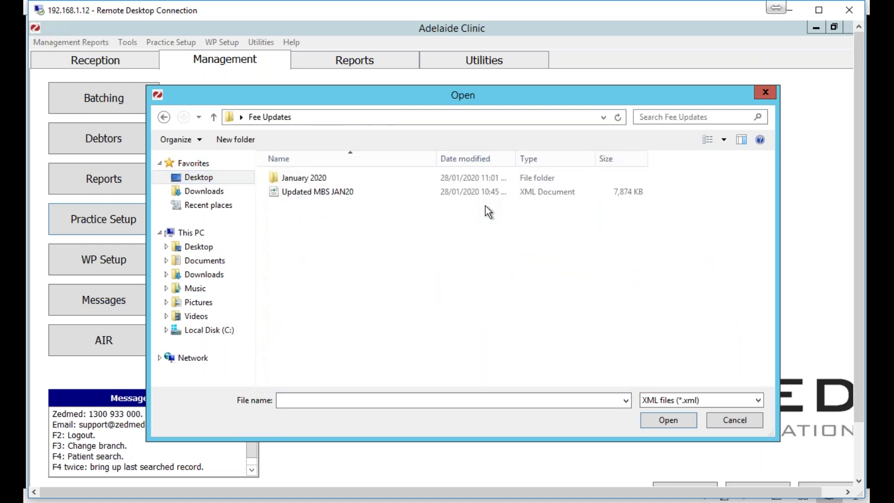
{"action": "double_click", "coordinate": [339, 191]}
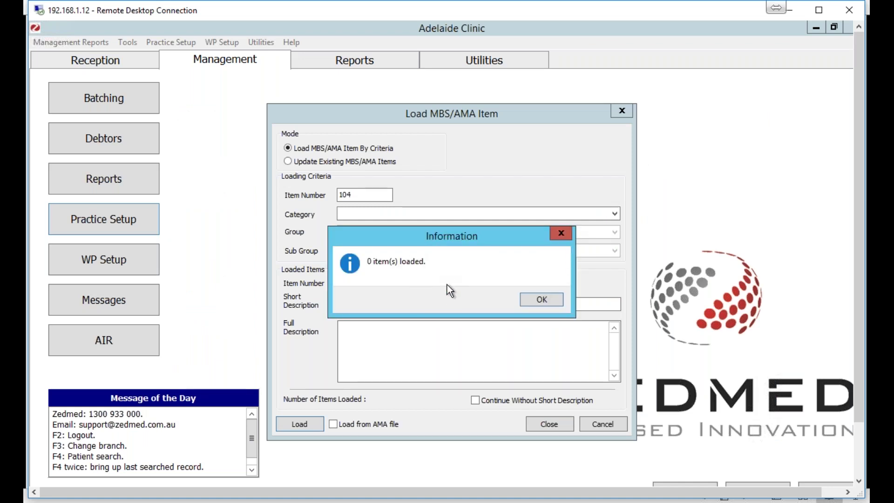
{"action": "left_click_drag", "start_coordinate": [458, 245], "coordinate": [468, 278]}
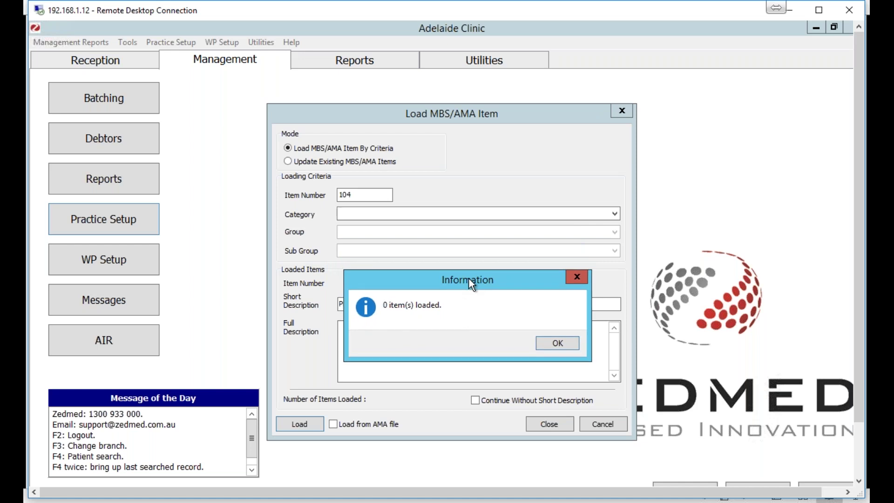
{"action": "left_click", "coordinate": [557, 343]}
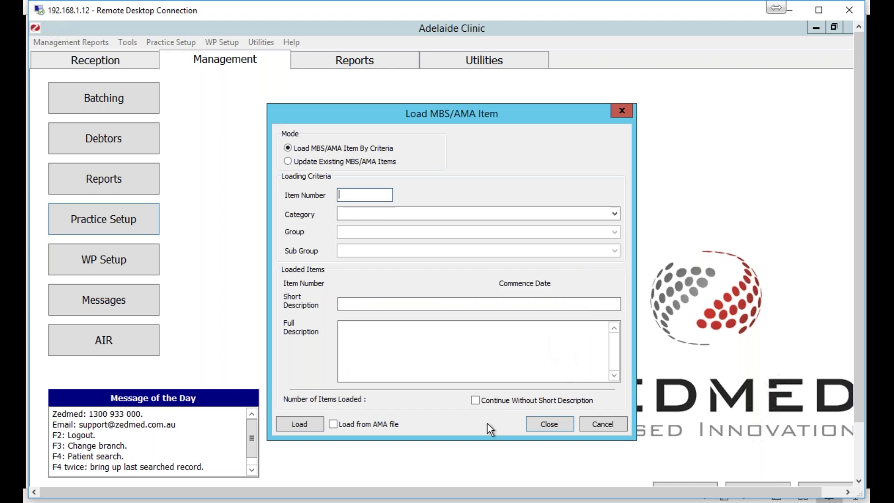
{"action": "key", "text": "alt+Tab"}
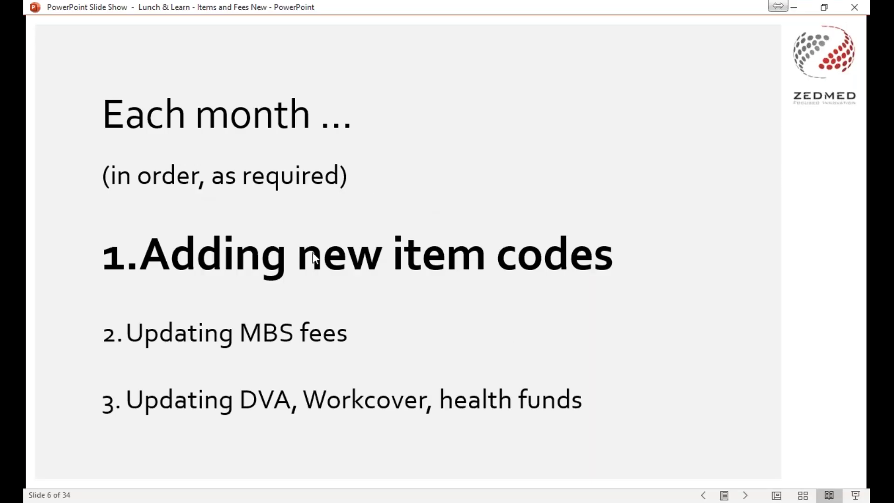
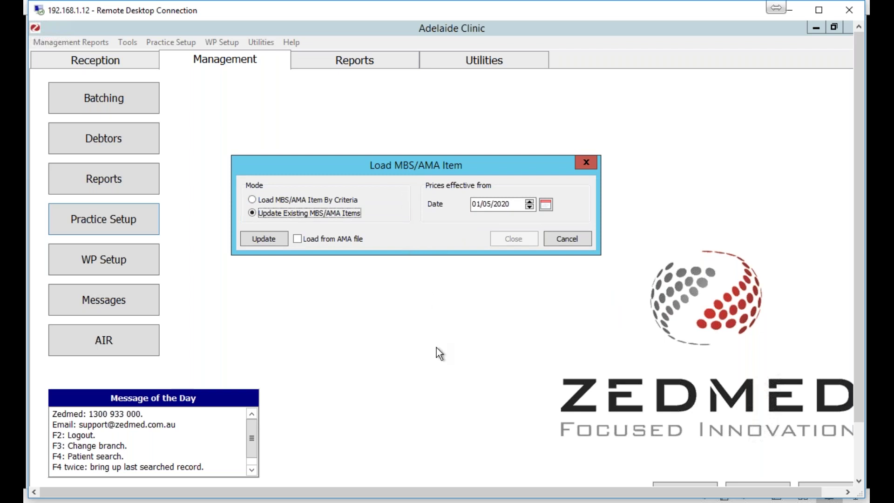
Step: Set the prices effective from date to 01/03/2020 for updating existing items and decline the system-calculated date
{"action": "left_click", "coordinate": [498, 205]}
{"action": "left_click_drag", "start_coordinate": [499, 205], "coordinate": [491, 209]}
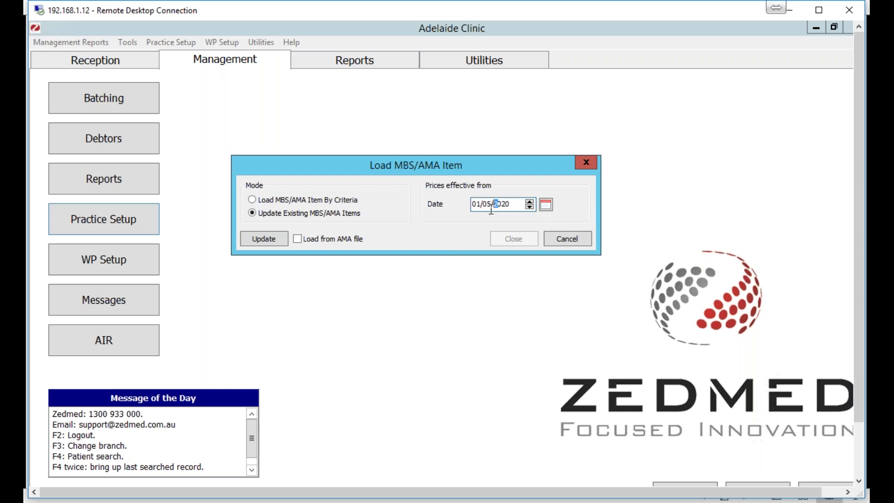
{"action": "left_click", "coordinate": [488, 207]}
{"action": "left_click", "coordinate": [500, 206]}
{"action": "left_click", "coordinate": [508, 205]}
{"action": "mouse_move", "coordinate": [396, 500]}
{"action": "mouse_move", "coordinate": [364, 500]}
{"action": "left_click", "coordinate": [262, 238]}
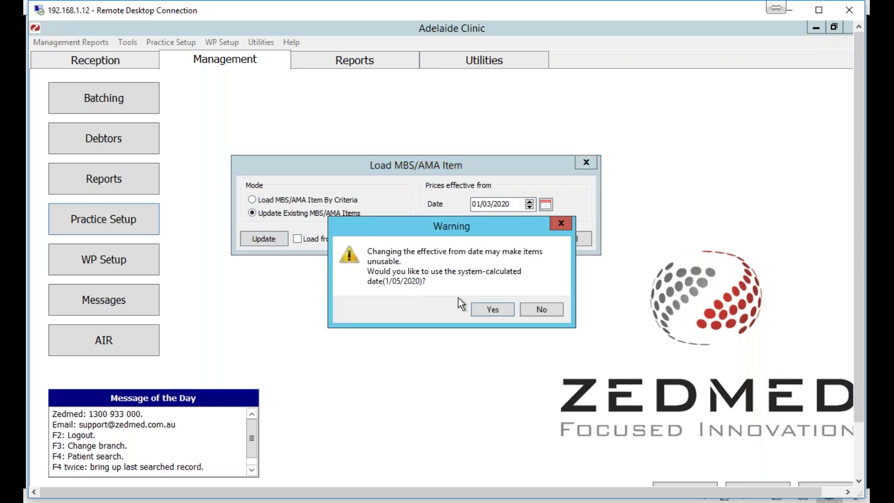
{"action": "left_click_drag", "start_coordinate": [490, 236], "coordinate": [494, 267]}
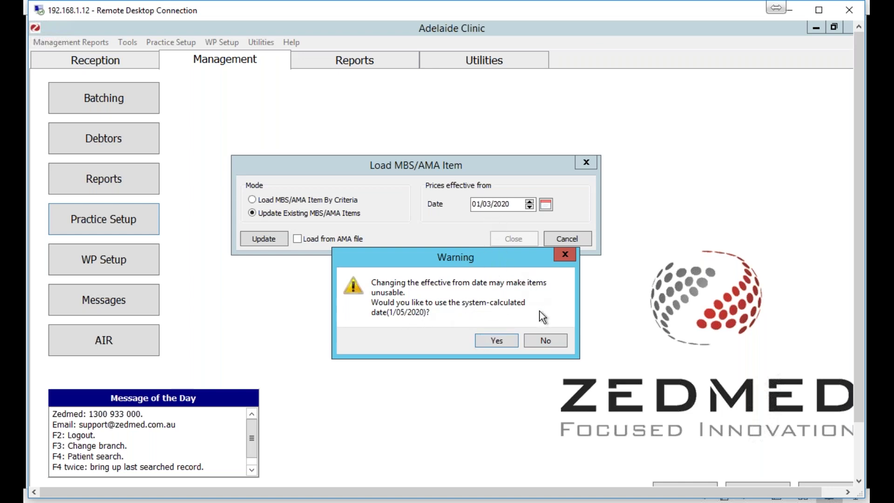
{"action": "left_click", "coordinate": [545, 343]}
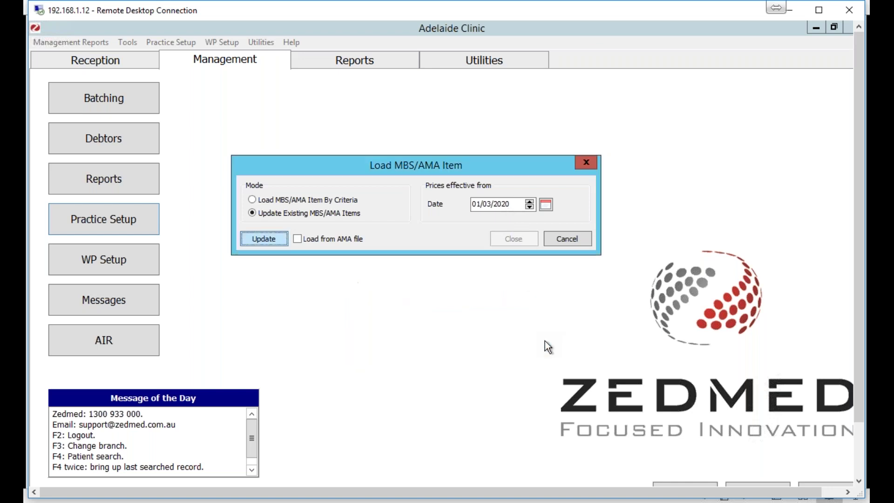
Step: Start the update of existing items and list the XML files (*.xml) in the Desktop's Fee Updates folder
{"action": "left_click", "coordinate": [272, 243]}
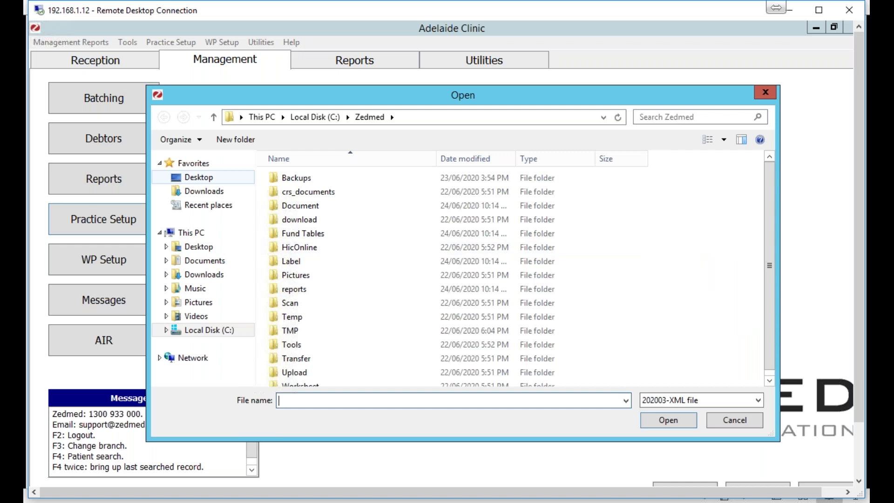
{"action": "left_click", "coordinate": [199, 177]}
{"action": "double_click", "coordinate": [501, 219]}
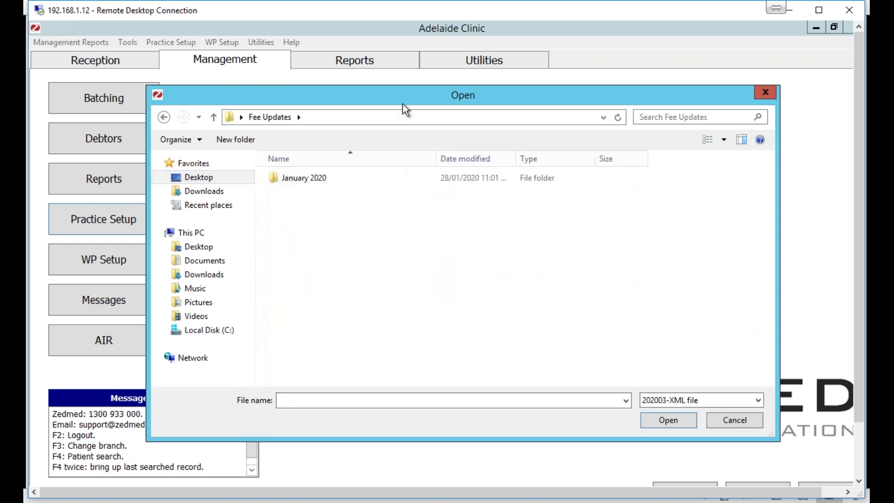
{"action": "left_click_drag", "start_coordinate": [393, 104], "coordinate": [268, 83]}
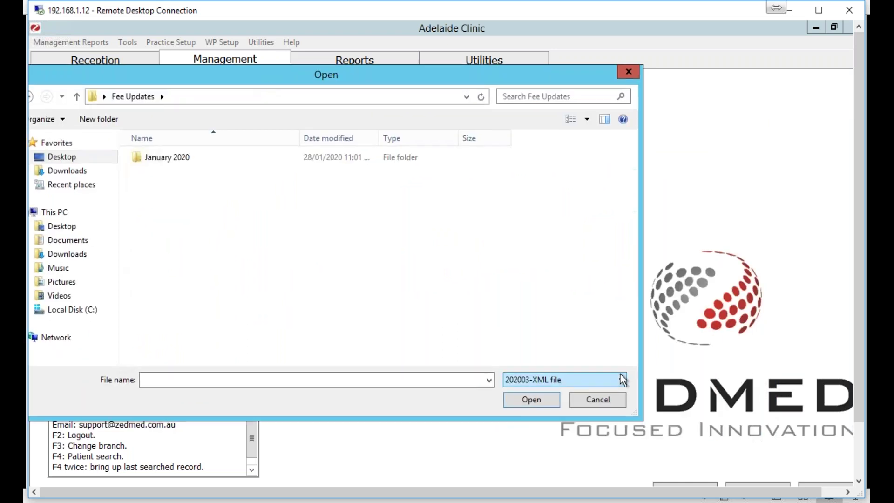
{"action": "left_click", "coordinate": [623, 380]}
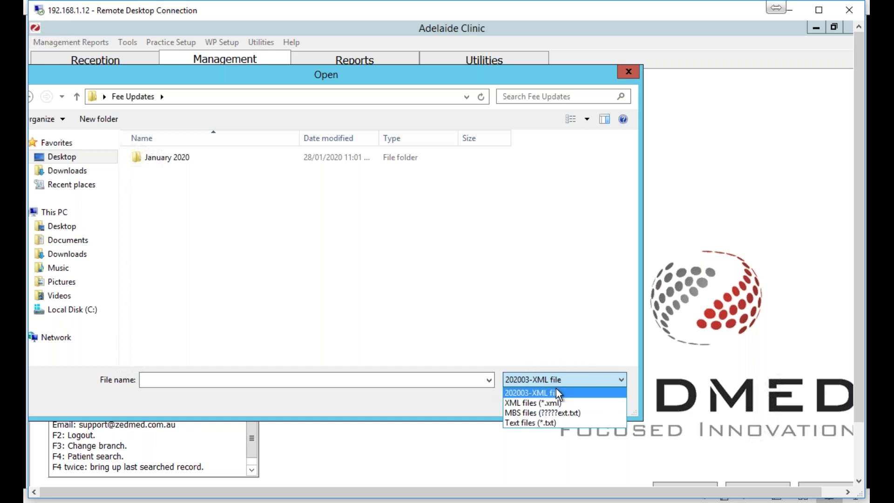
{"action": "left_click", "coordinate": [552, 404]}
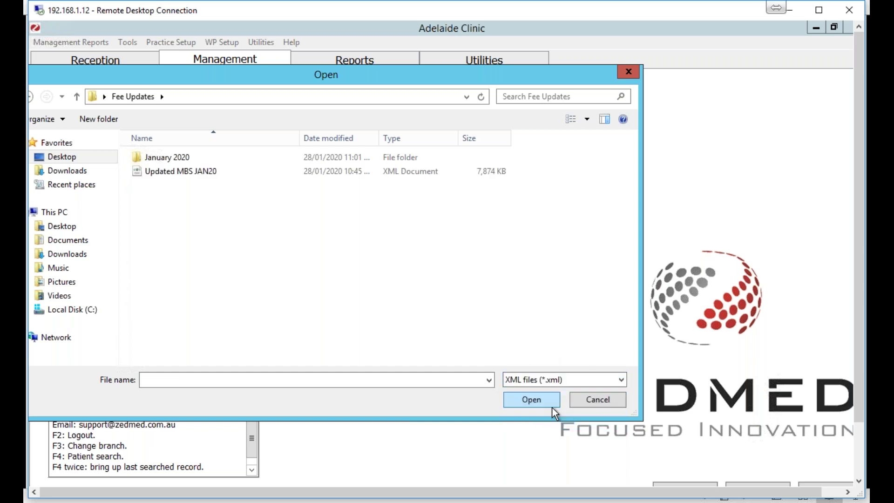
Step: Duplicate the Updated MBS JAN20 file in the Fee Updates folder and rename the copy as Updated MBS MAR 20
{"action": "left_click", "coordinate": [180, 176]}
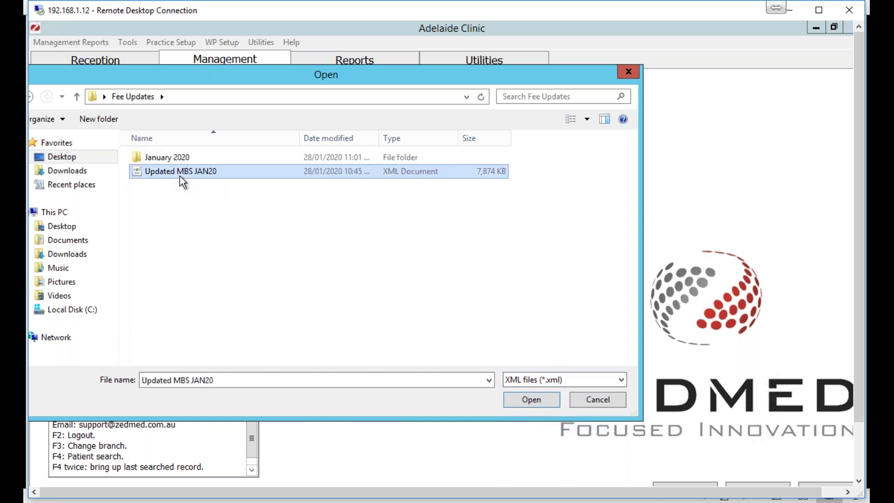
{"action": "key", "text": "ctrl+c"}
{"action": "key", "text": "ctrl+v"}
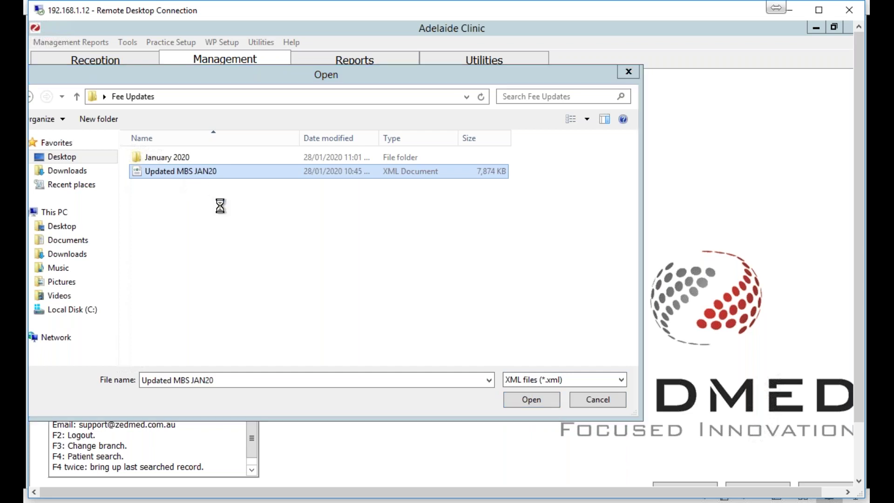
{"action": "left_click", "coordinate": [224, 183]}
{"action": "left_click", "coordinate": [196, 170]}
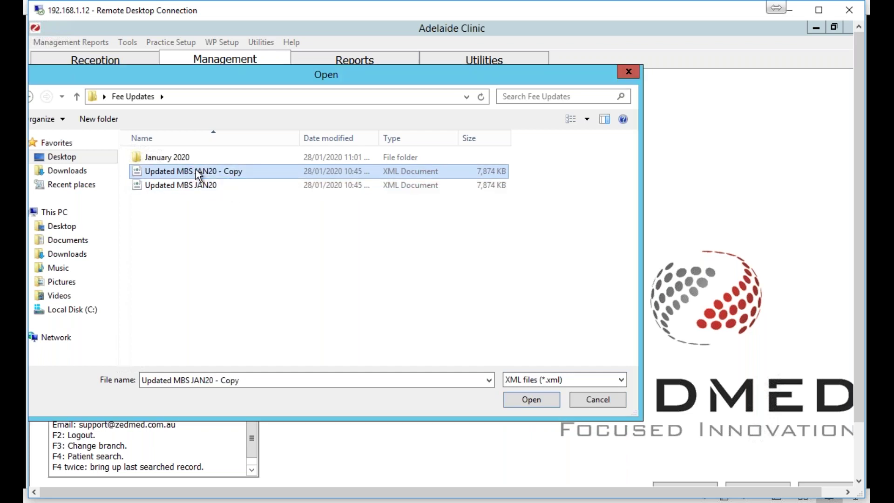
{"action": "left_click", "coordinate": [247, 170]}
{"action": "left_click_drag", "start_coordinate": [247, 171], "coordinate": [196, 171]}
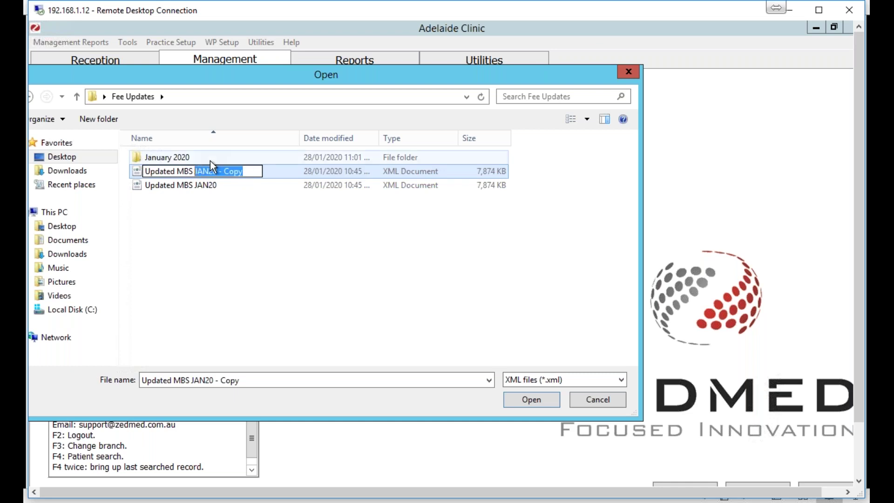
{"action": "type", "text": "MAR 20"}
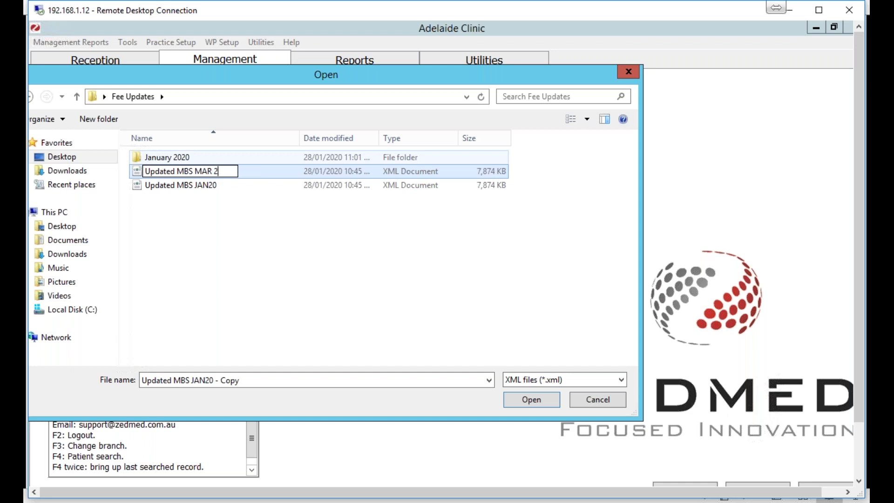
{"action": "left_click", "coordinate": [240, 260]}
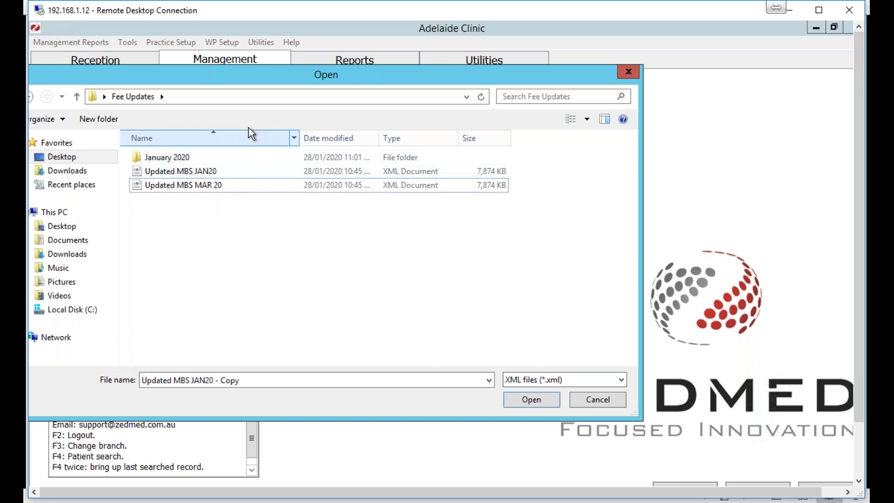
Step: Update the existing MBS items from the Updated MBS MAR 20 file and acknowledge the result
{"action": "left_click", "coordinate": [170, 185]}
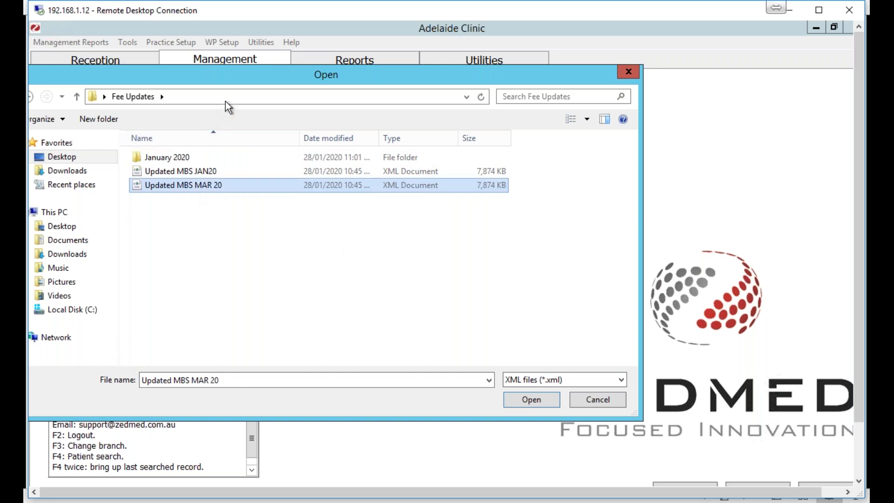
{"action": "left_click_drag", "start_coordinate": [214, 75], "coordinate": [234, 74]}
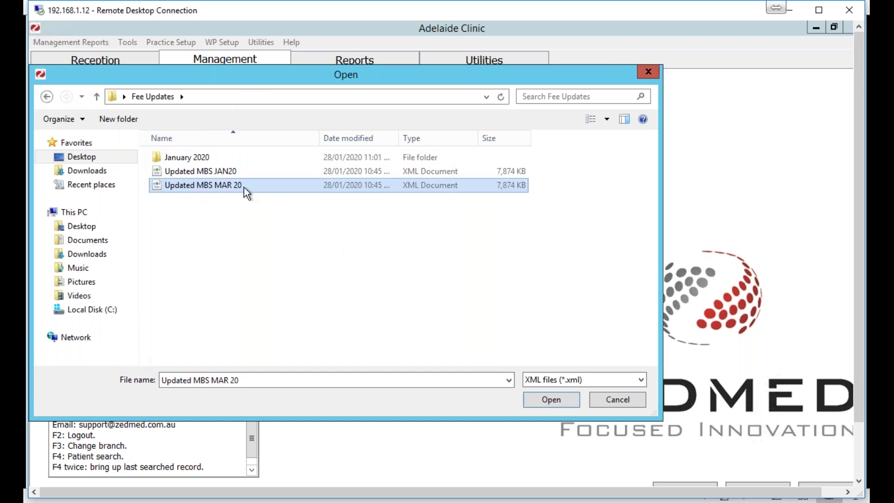
{"action": "left_click", "coordinate": [546, 401]}
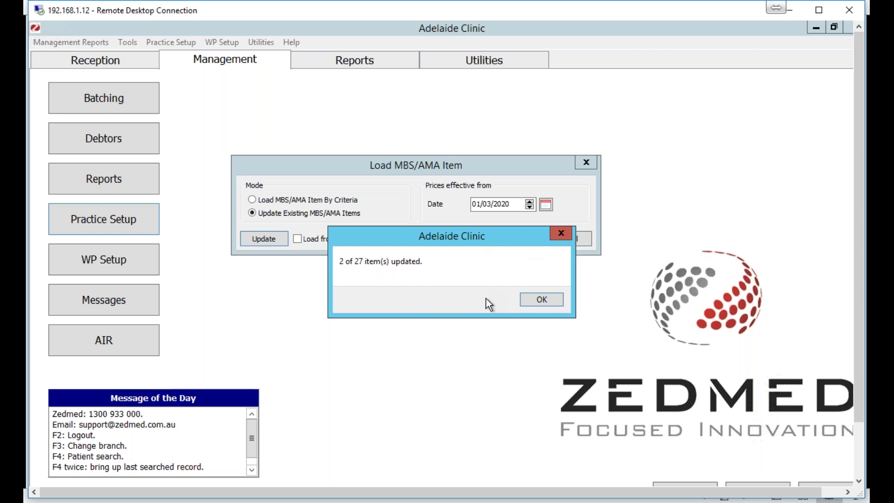
{"action": "left_click", "coordinate": [535, 303]}
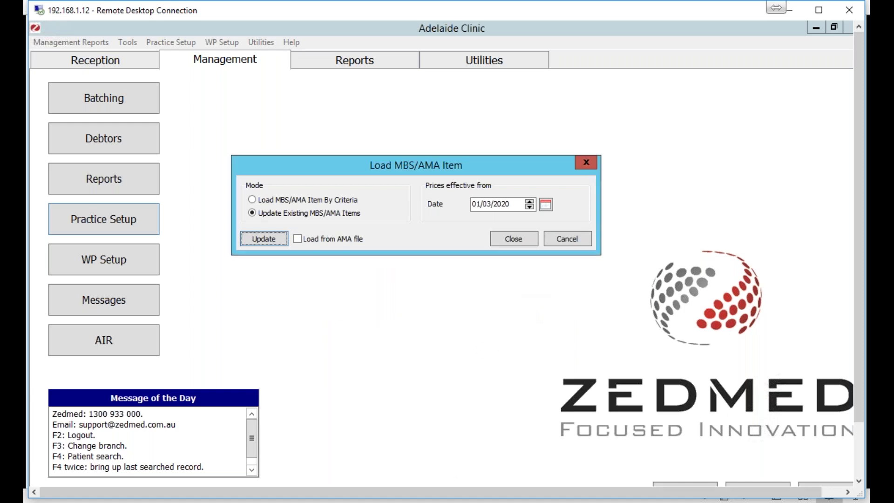
Step: Advance the PowerPoint slide show to the slide on updating DVA and health funds and return to the Remote Desktop session
{"action": "key", "text": "alt+Tab"}
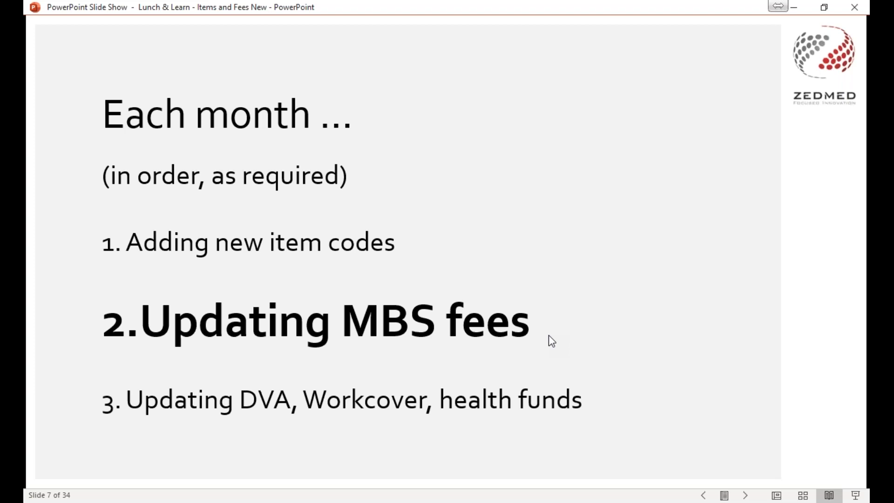
{"action": "mouse_move", "coordinate": [526, 502]}
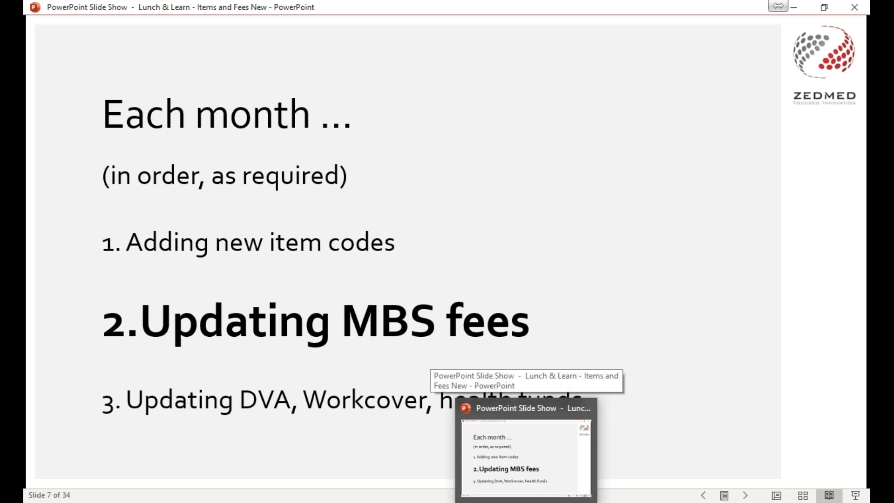
{"action": "left_click", "coordinate": [538, 311]}
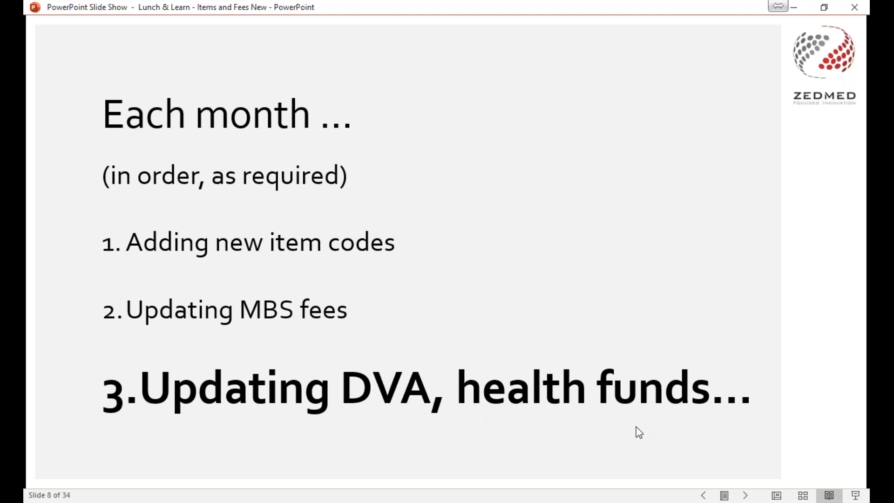
{"action": "mouse_move", "coordinate": [518, 498]}
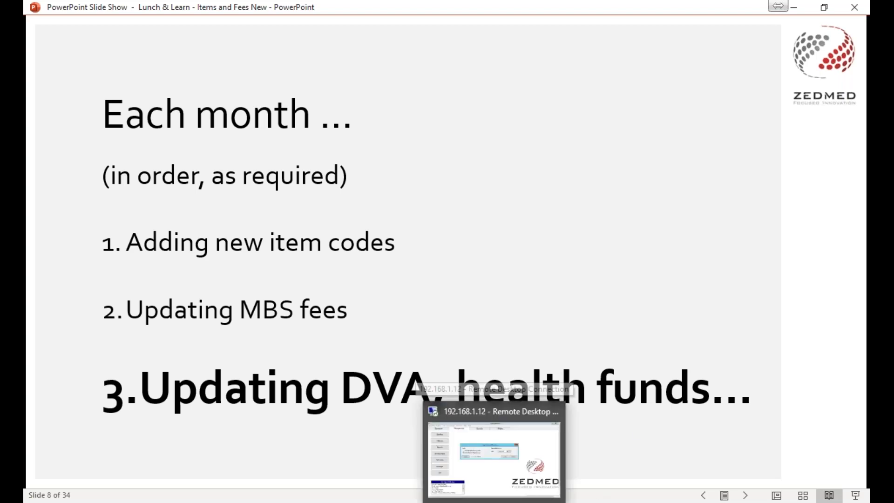
{"action": "left_click", "coordinate": [494, 443]}
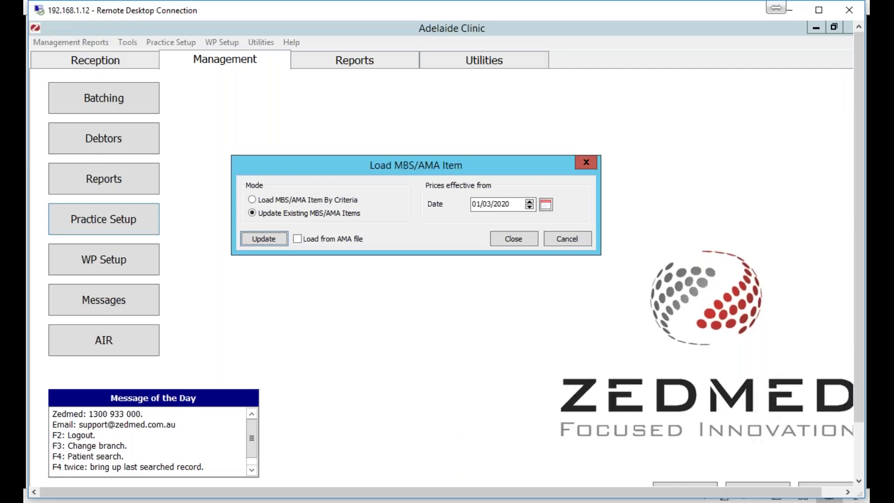
Step: Close the Load MBS/AMA Item dialog and open the practice setup's Update Other Fees function for items
{"action": "left_click", "coordinate": [568, 242]}
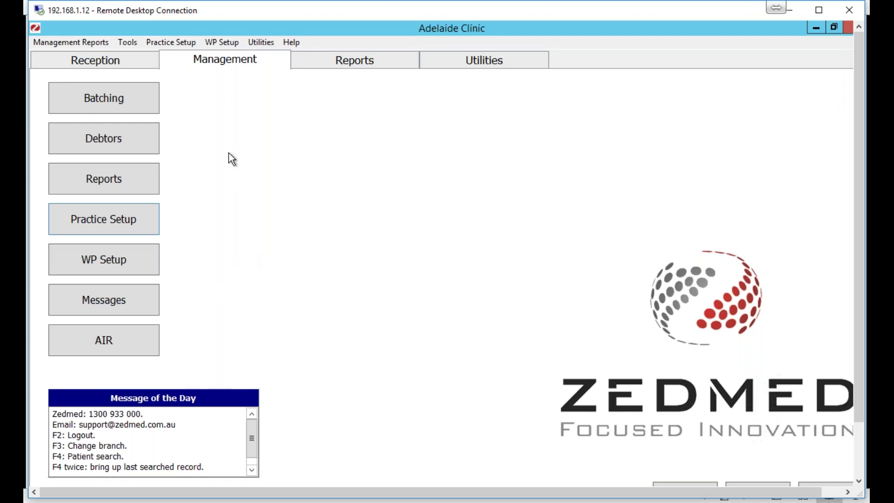
{"action": "left_click", "coordinate": [123, 55]}
{"action": "left_click", "coordinate": [205, 64]}
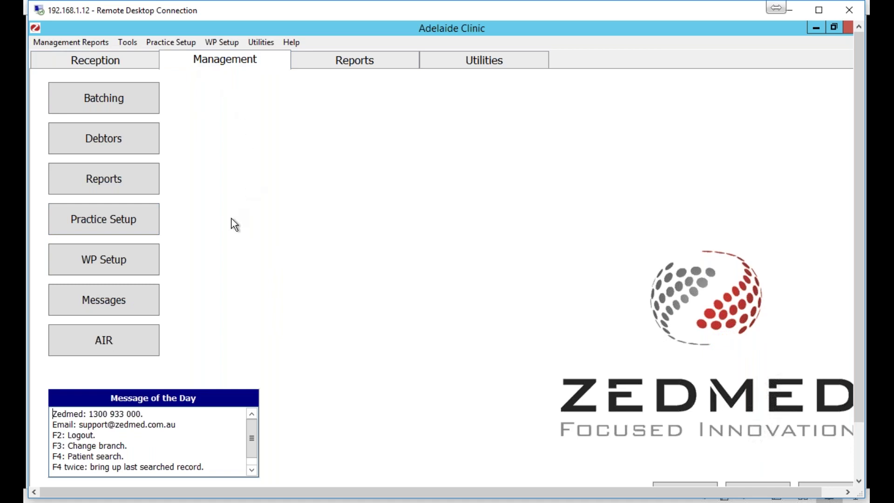
{"action": "left_click", "coordinate": [130, 224]}
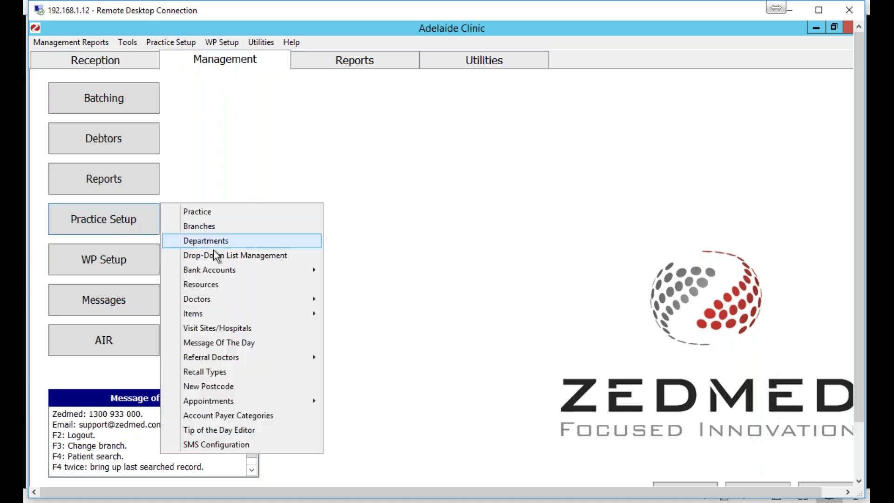
{"action": "mouse_move", "coordinate": [304, 317]}
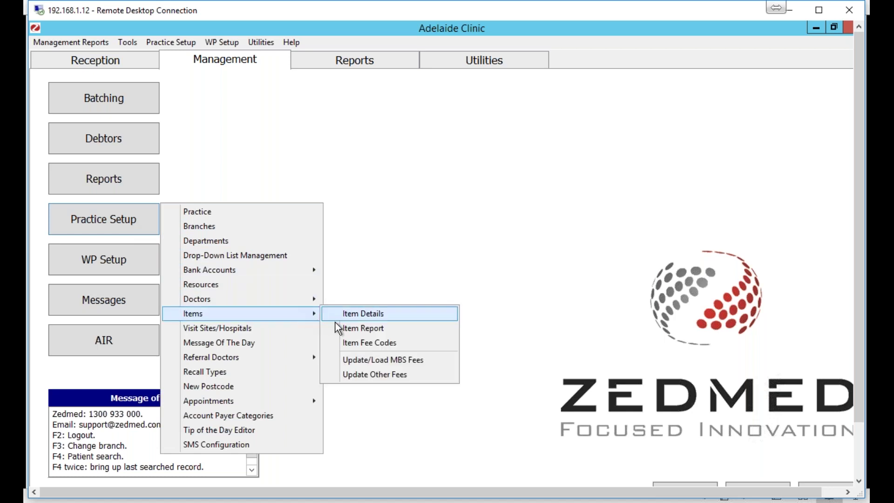
{"action": "left_click", "coordinate": [421, 377]}
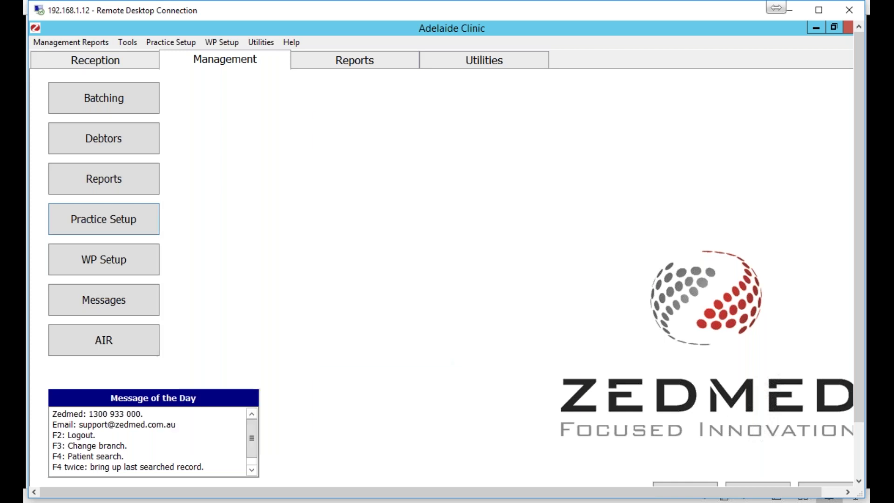
{"action": "left_click_drag", "start_coordinate": [427, 129], "coordinate": [387, 132]}
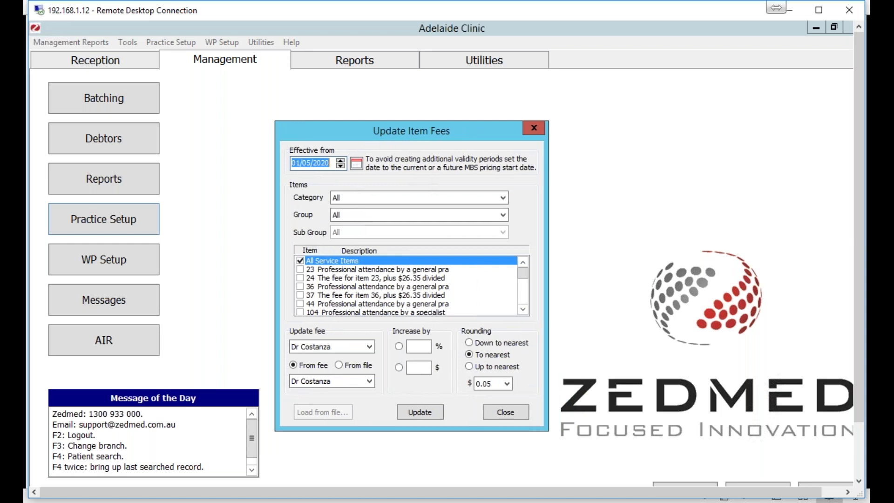
Step: Set the effective date of the item fee update to 01/03/2020
{"action": "left_click", "coordinate": [315, 163]}
{"action": "left_click", "coordinate": [306, 164]}
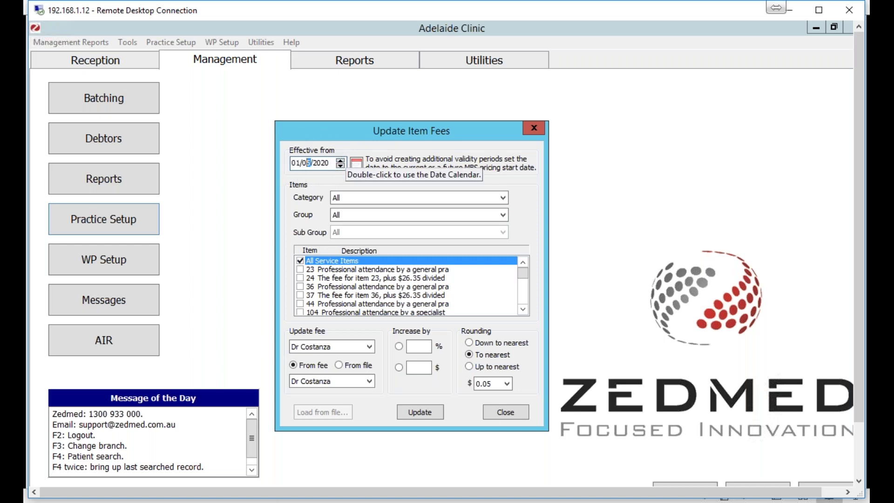
{"action": "left_click", "coordinate": [357, 163]}
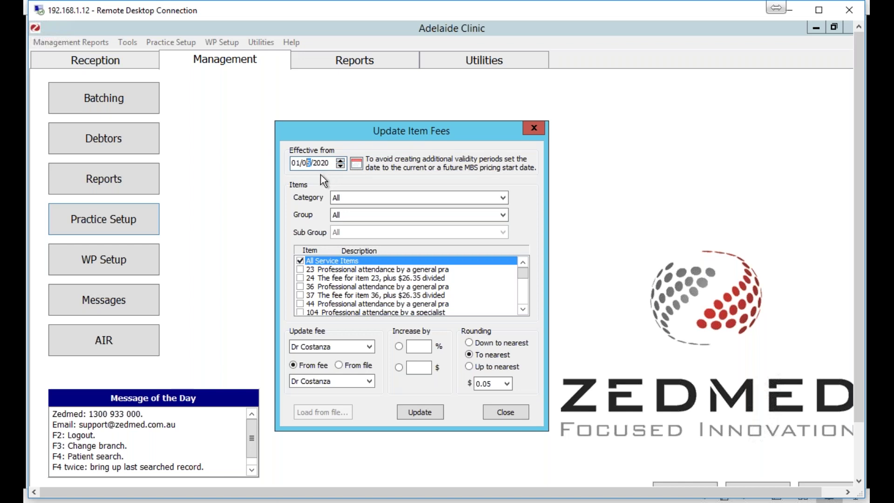
{"action": "left_click", "coordinate": [299, 162]}
{"action": "left_click", "coordinate": [320, 163]}
Step: Set the fees to come from a file and choose DVA LMO and Other Fees as the fee to update
{"action": "left_click", "coordinate": [340, 365]}
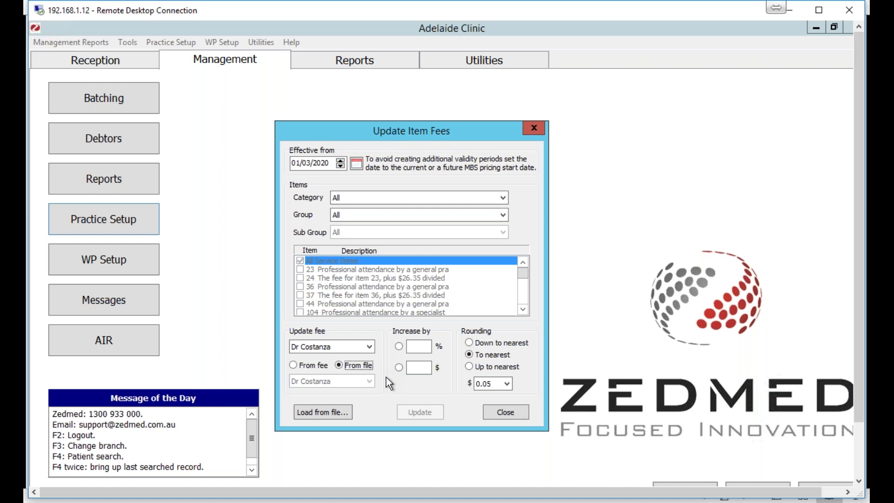
{"action": "left_click", "coordinate": [368, 347]}
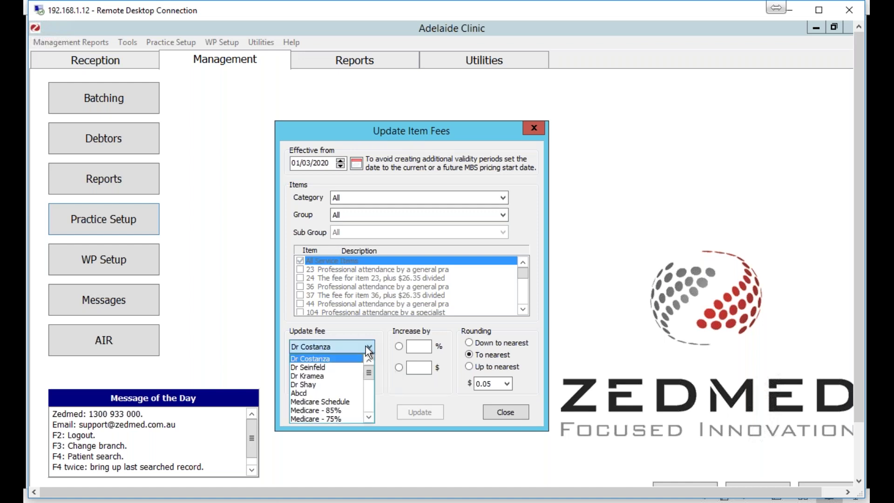
{"action": "left_click_drag", "start_coordinate": [368, 373], "coordinate": [369, 387]}
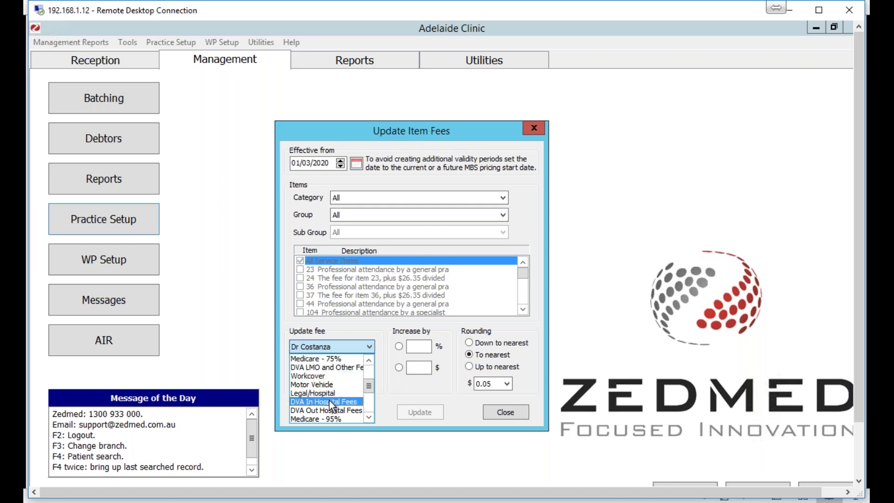
{"action": "left_click", "coordinate": [351, 367]}
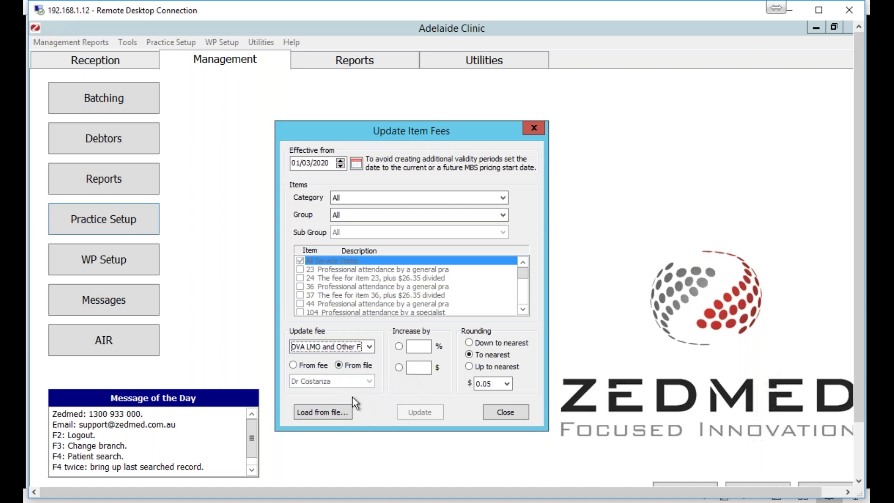
Step: Start loading the fees file, browse to January 2020 in the Desktop's Fee Updates folder and list all file types
{"action": "left_click", "coordinate": [334, 417]}
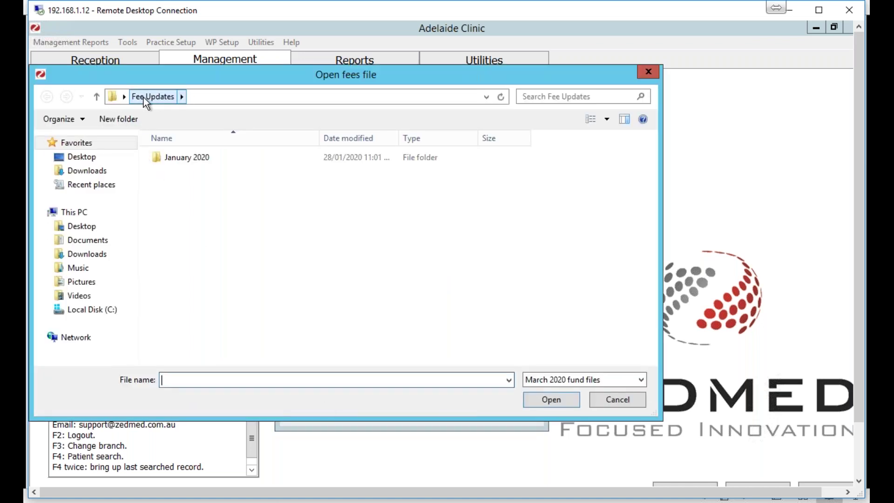
{"action": "left_click", "coordinate": [99, 157]}
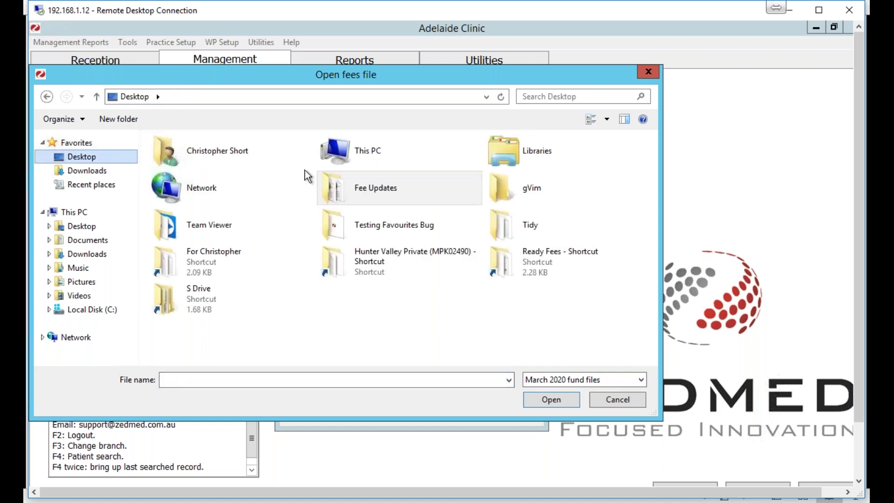
{"action": "double_click", "coordinate": [398, 188]}
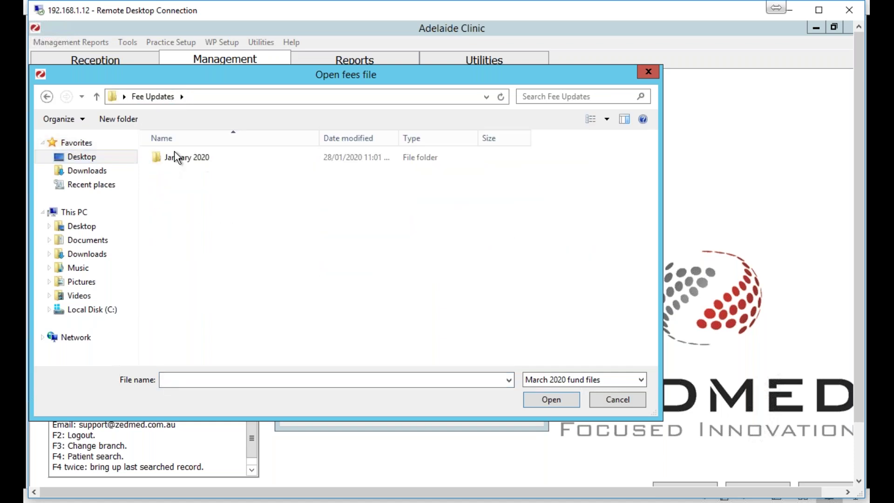
{"action": "double_click", "coordinate": [174, 156]}
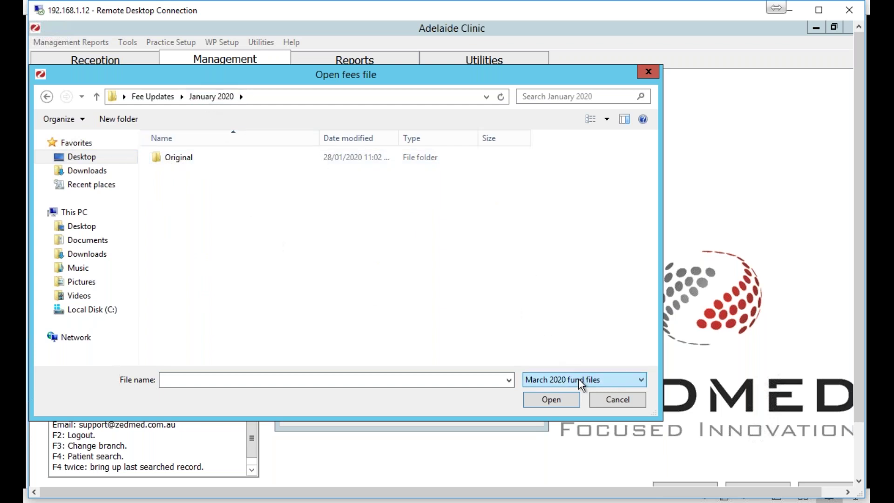
{"action": "left_click", "coordinate": [622, 381]}
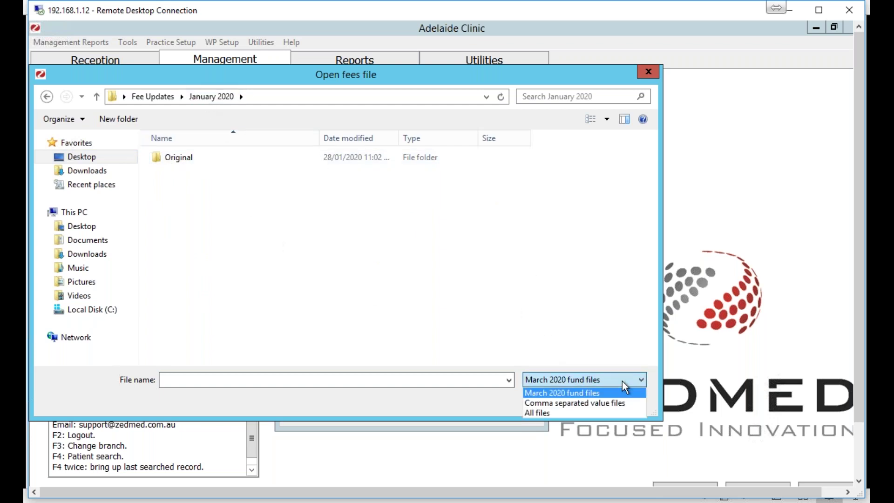
{"action": "left_click", "coordinate": [568, 334]}
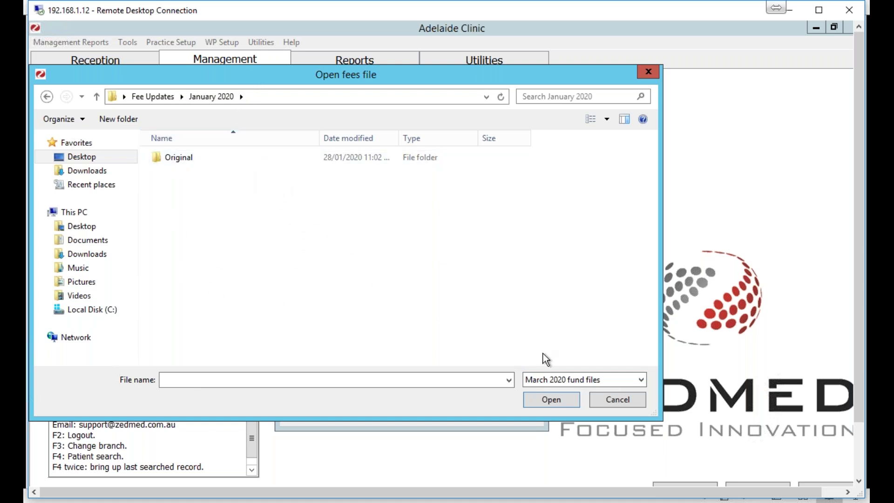
{"action": "left_click", "coordinate": [641, 382]}
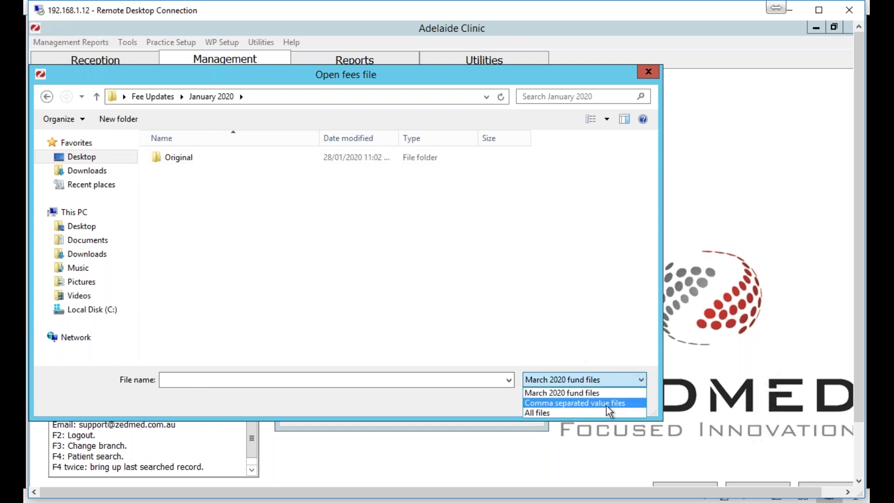
{"action": "left_click", "coordinate": [591, 414]}
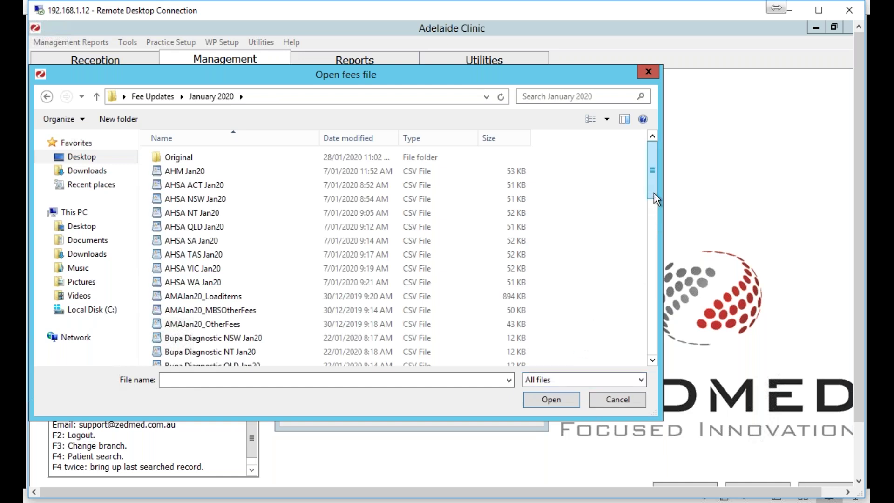
Step: Load the fees from the DVA LMO Jan20 file, accept the effective date and acknowledge the result
{"action": "left_click_drag", "start_coordinate": [653, 198], "coordinate": [655, 317]}
{"action": "scroll", "coordinate": [635, 321], "scroll_direction": "down", "scroll_amount": 5}
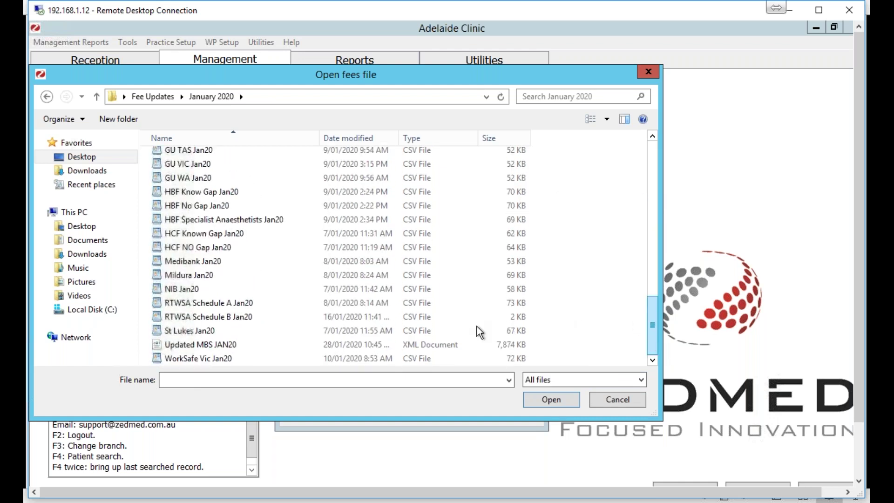
{"action": "left_click", "coordinate": [650, 255]}
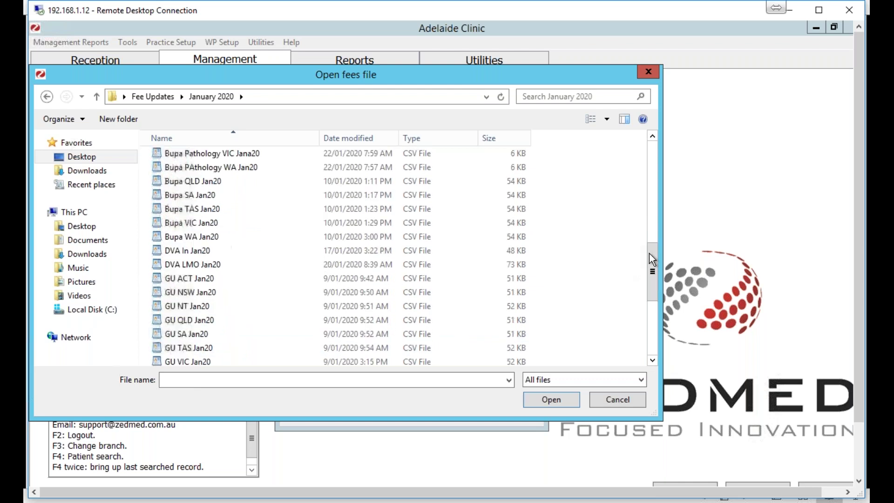
{"action": "left_click", "coordinate": [214, 268]}
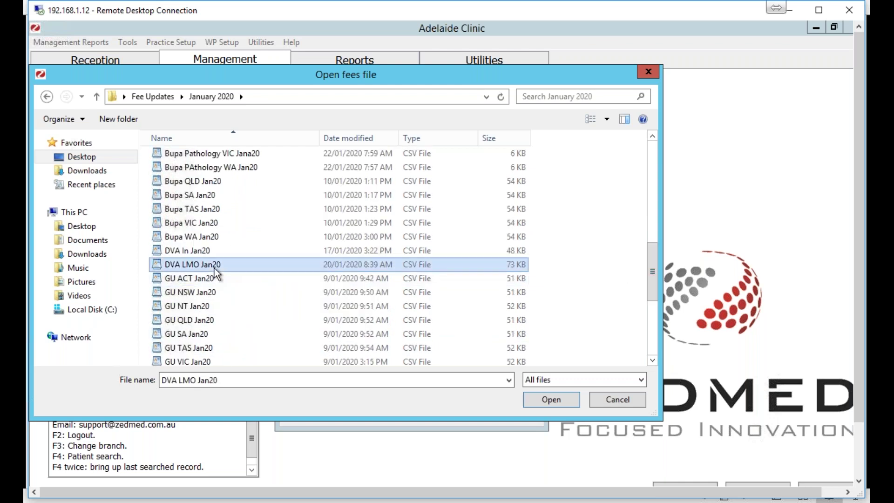
{"action": "left_click", "coordinate": [531, 399]}
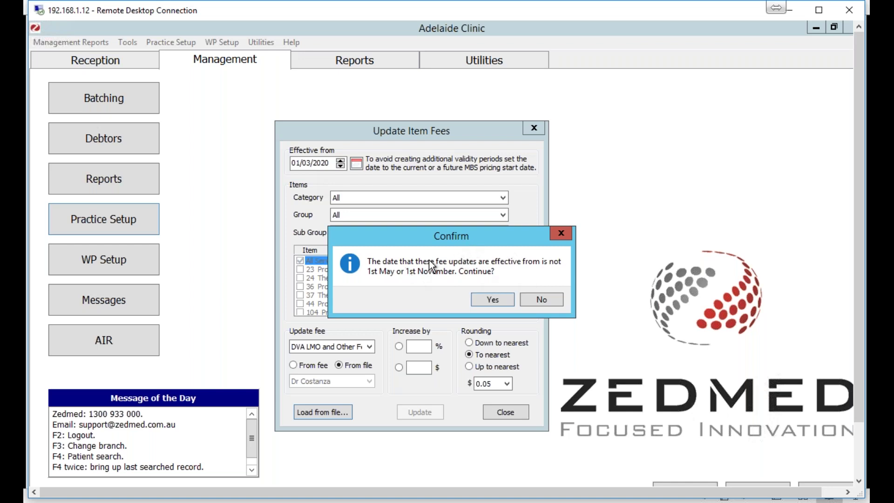
{"action": "left_click", "coordinate": [494, 300]}
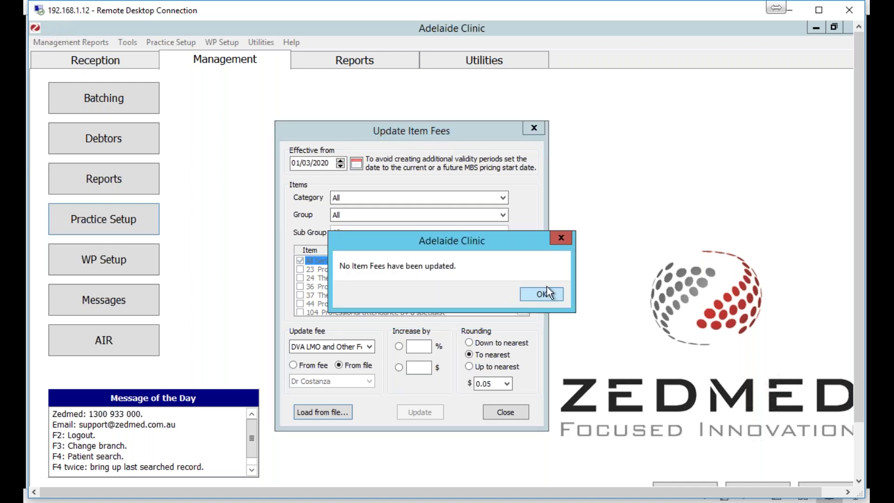
{"action": "left_click_drag", "start_coordinate": [515, 245], "coordinate": [526, 247]}
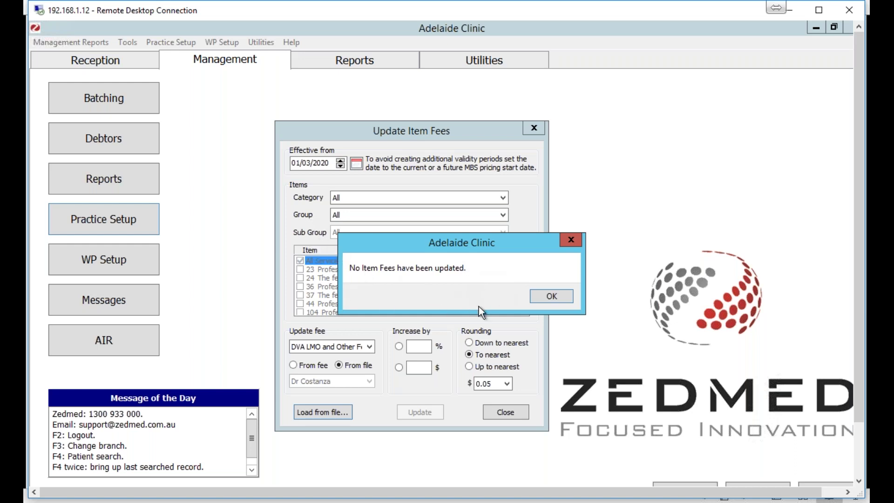
{"action": "left_click", "coordinate": [538, 300]}
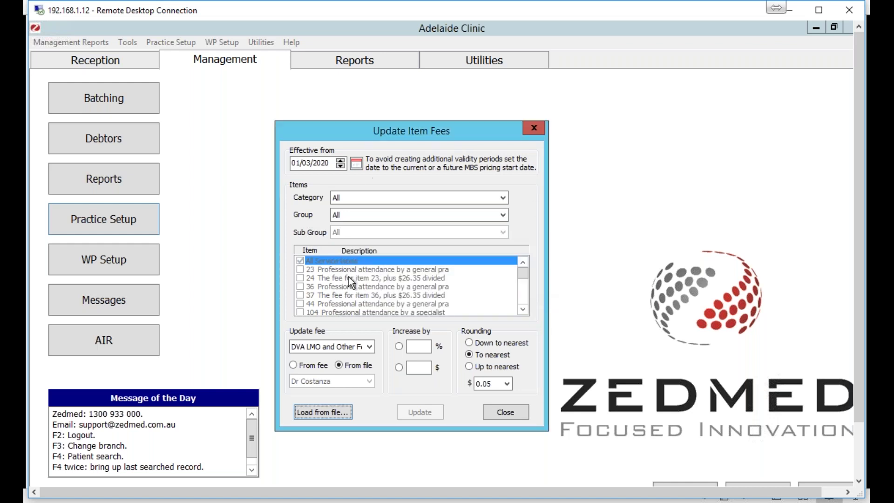
Step: Choose DVA In Hospital Fees as the fee to update, browse the January 2020 fee files and cancel the file selection
{"action": "left_click", "coordinate": [344, 347]}
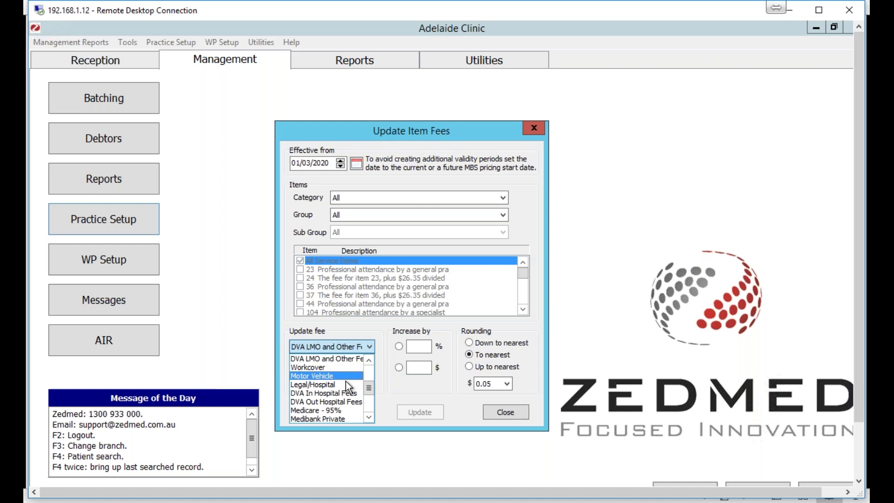
{"action": "left_click", "coordinate": [348, 394]}
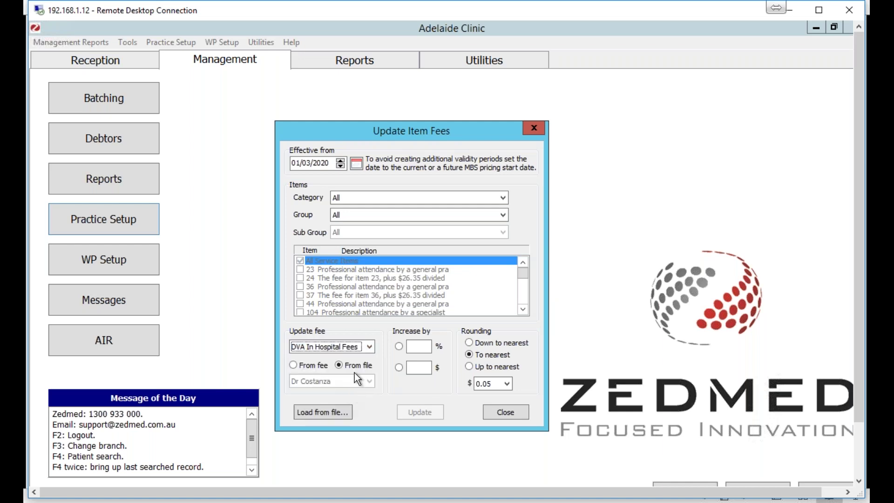
{"action": "left_click", "coordinate": [344, 413]}
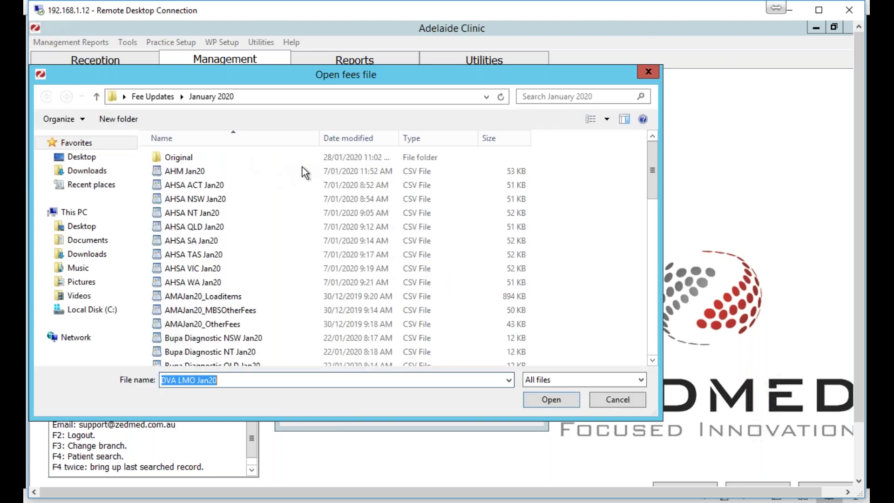
{"action": "left_click", "coordinate": [654, 328]}
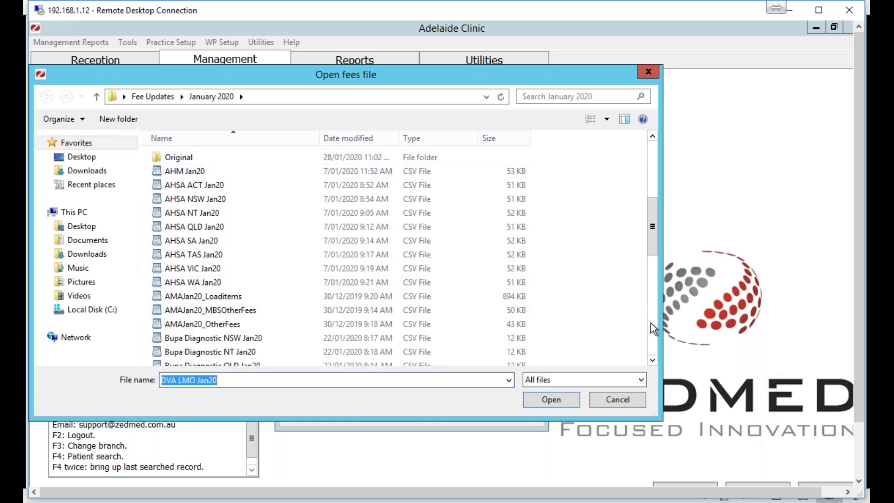
{"action": "left_click", "coordinate": [653, 328]}
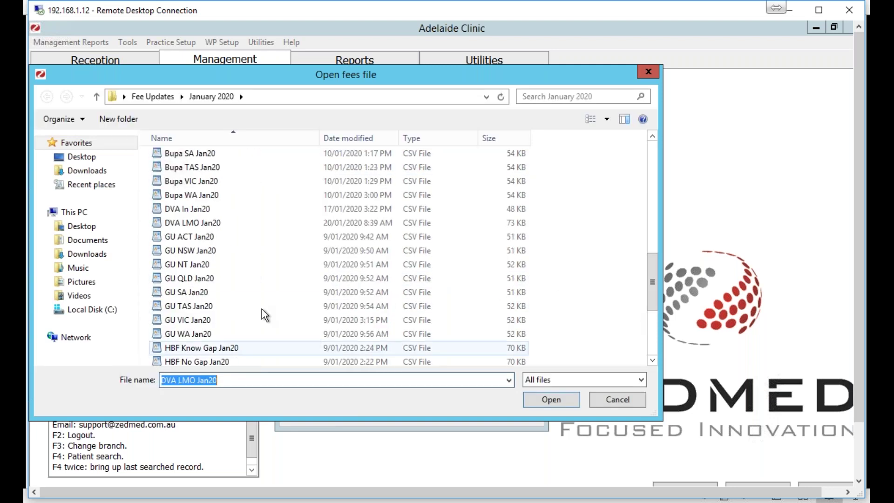
{"action": "left_click", "coordinate": [613, 404]}
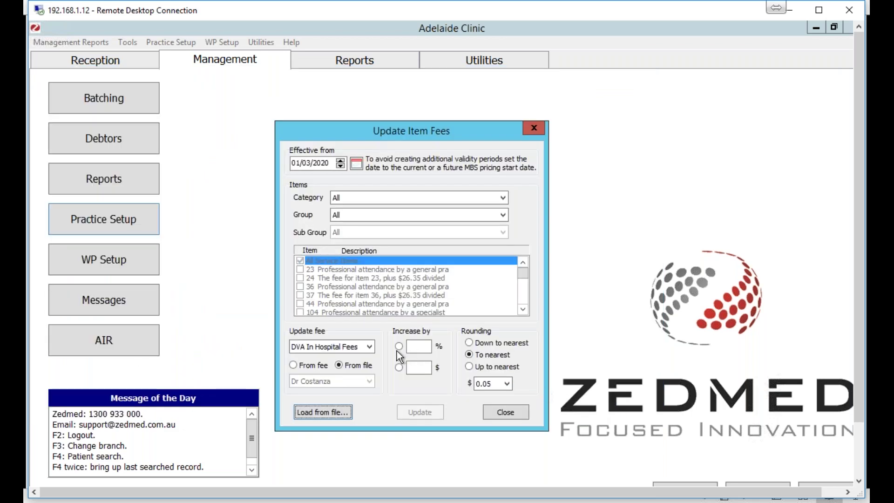
Step: Look through the remaining fee types available to update, including the health funds, and close the item fee update
{"action": "left_click", "coordinate": [370, 346]}
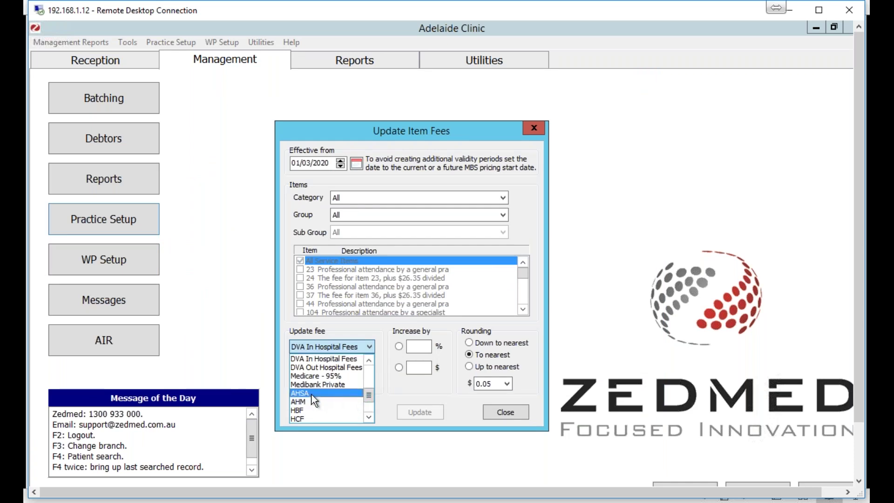
{"action": "left_click", "coordinate": [368, 418]}
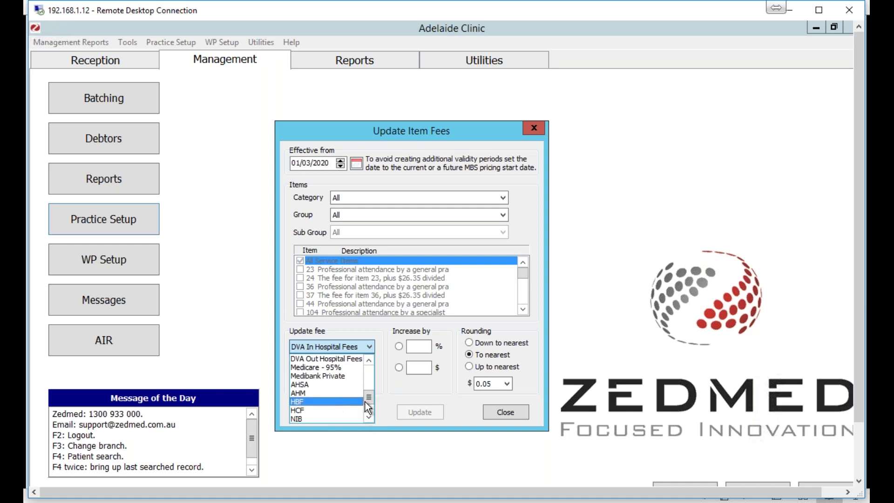
{"action": "left_click_drag", "start_coordinate": [368, 401], "coordinate": [368, 423]}
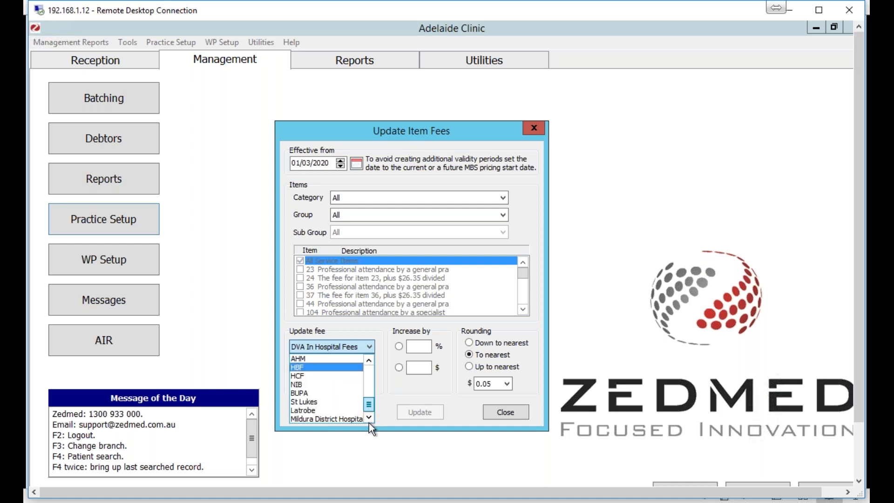
{"action": "scroll", "coordinate": [371, 396], "scroll_direction": "up", "scroll_amount": 3}
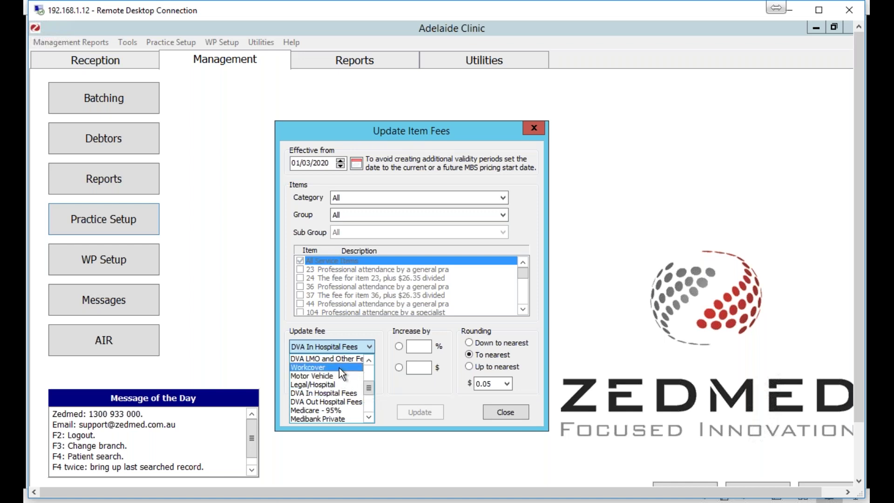
{"action": "left_click", "coordinate": [386, 377]}
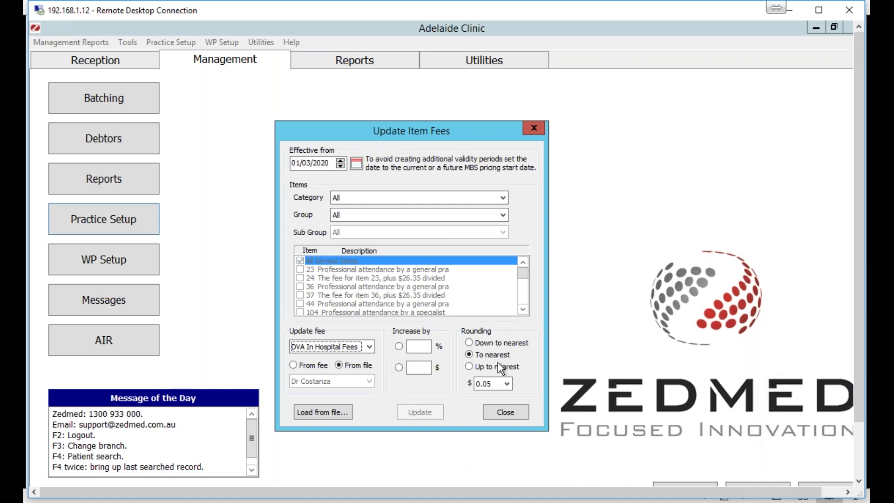
{"action": "left_click", "coordinate": [506, 413]}
Step: Switch to the PowerPoint slide show and go back to slide 5, listing the monthly update tasks and their files
{"action": "key", "text": "alt+Tab"}
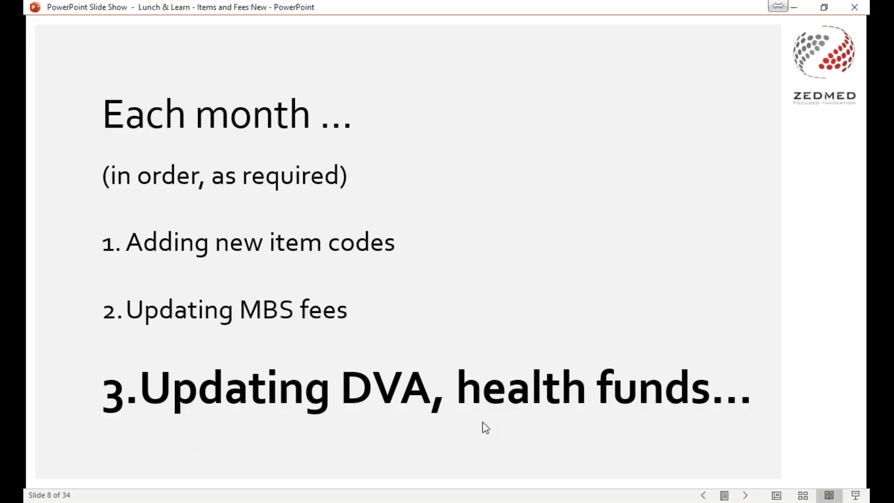
{"action": "key", "text": "Left"}
{"action": "key", "text": "Left"}
{"action": "key", "text": "Left"}
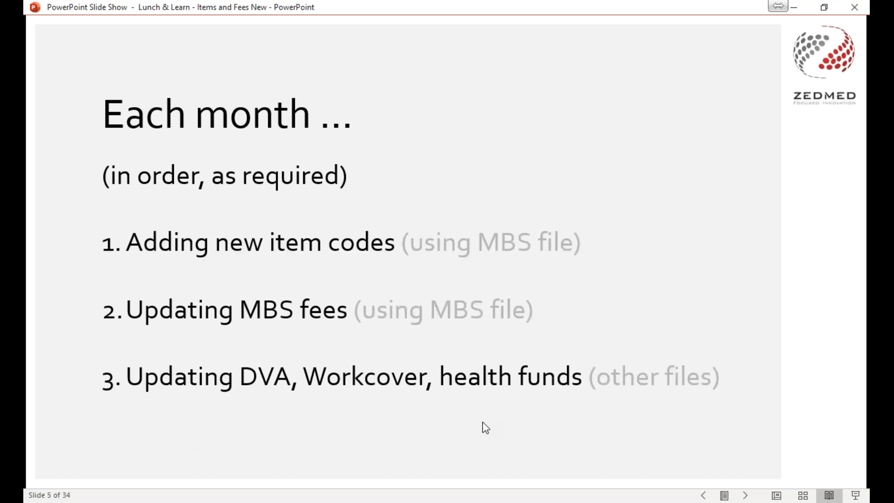
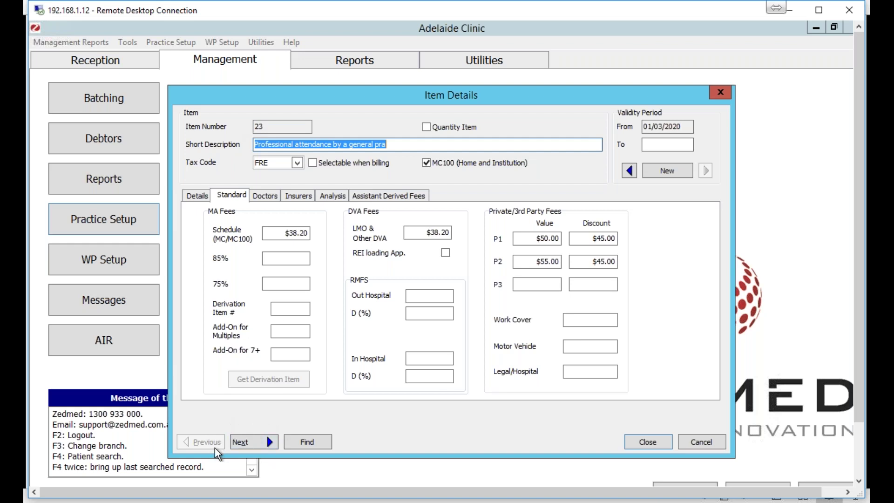
Step: Browse forward from item 23 through the standard fees of the following items
{"action": "left_click", "coordinate": [254, 443]}
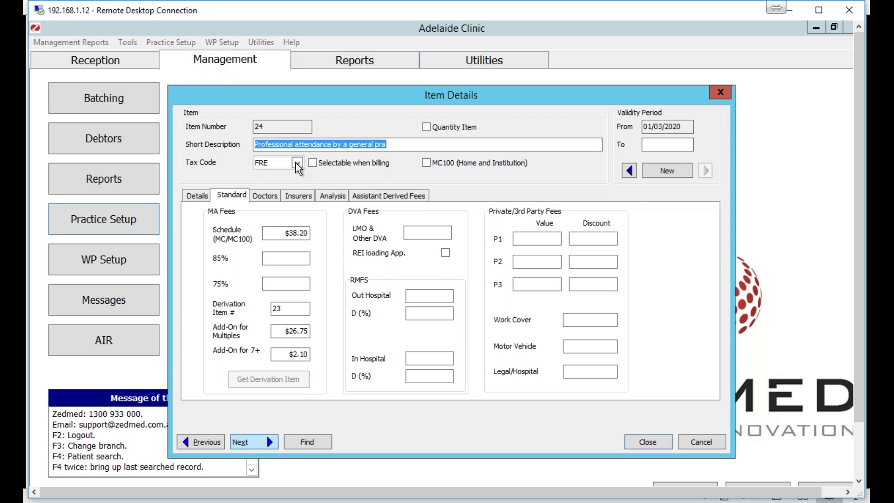
{"action": "left_click", "coordinate": [254, 443]}
{"action": "left_click", "coordinate": [255, 443]}
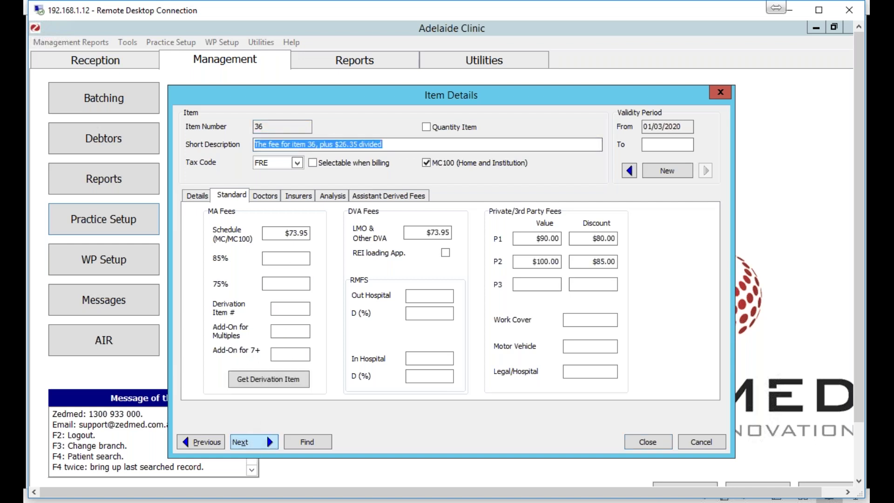
{"action": "left_click", "coordinate": [255, 442]}
{"action": "left_click", "coordinate": [254, 443]}
{"action": "left_click", "coordinate": [254, 442]}
{"action": "left_click", "coordinate": [255, 443]}
Step: Browse back through the item records to item 23's standard fees
{"action": "key", "text": "alt+p"}
{"action": "key", "text": "alt+p"}
{"action": "key", "text": "alt+p"}
{"action": "key", "text": "alt+p"}
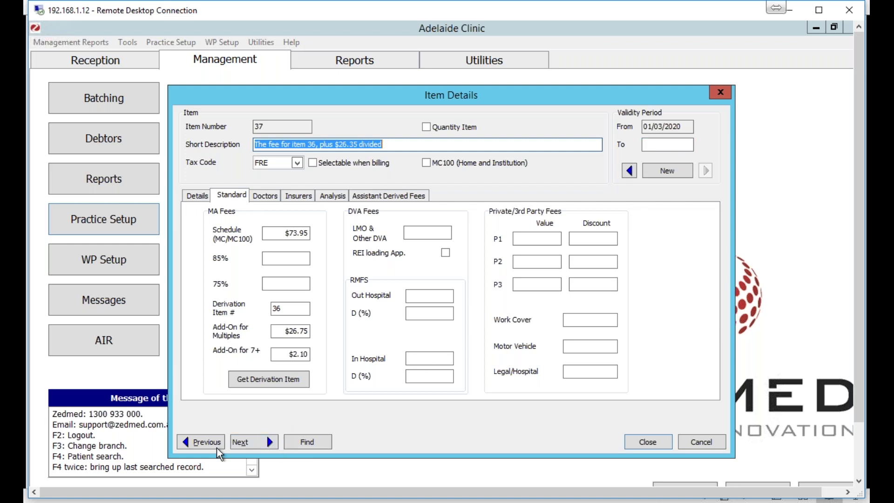
{"action": "left_click", "coordinate": [199, 443]}
{"action": "left_click", "coordinate": [200, 442]}
{"action": "left_click", "coordinate": [200, 443]}
{"action": "left_click", "coordinate": [200, 442]}
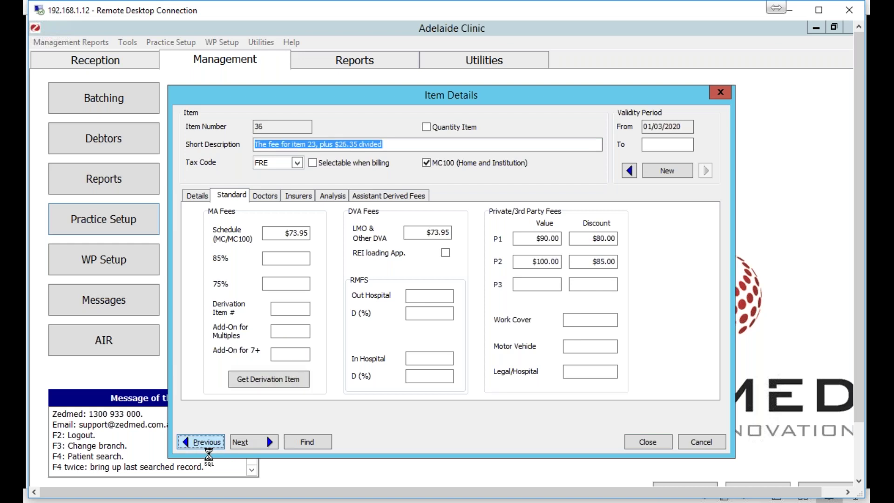
{"action": "left_click", "coordinate": [201, 443]}
{"action": "left_click", "coordinate": [205, 443]}
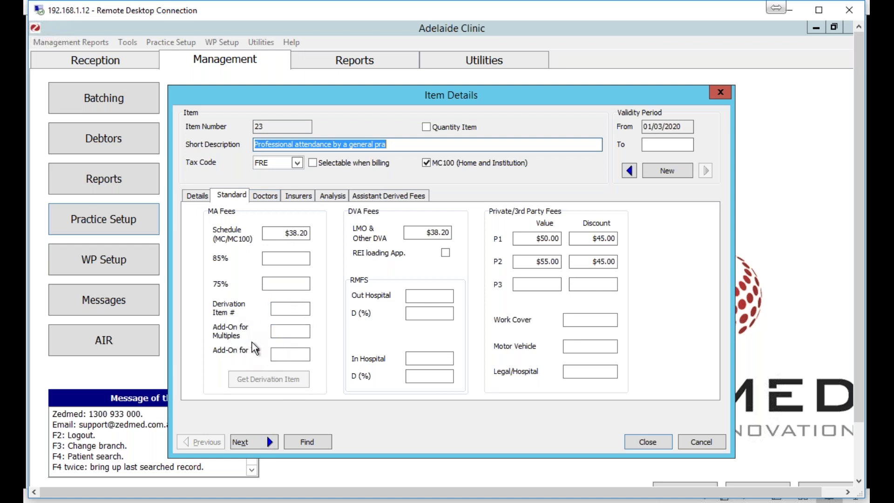
Step: Bring up item 24 and examine its derivation item number and add-on fees
{"action": "left_click", "coordinate": [261, 444]}
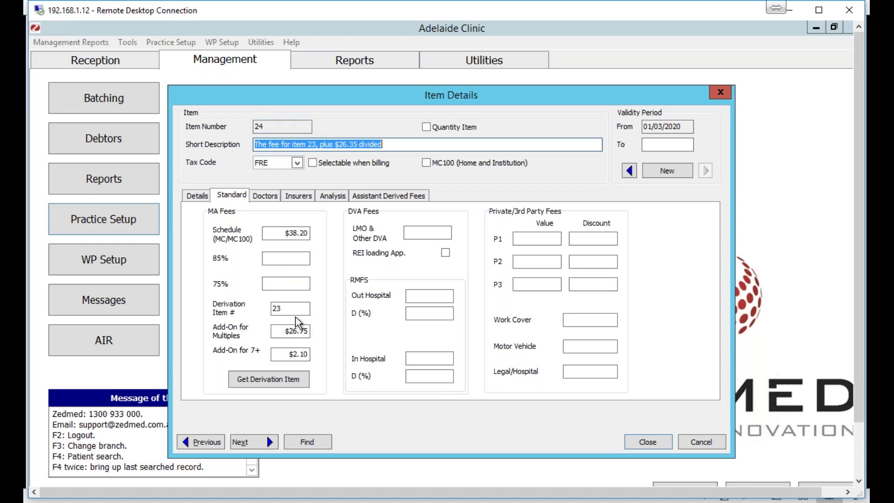
{"action": "left_click", "coordinate": [284, 309]}
{"action": "left_click", "coordinate": [294, 357]}
{"action": "left_click", "coordinate": [300, 309]}
Step: Examine item 24's full description for the derivation item and the add-on amounts for multiple and seven or more patients
{"action": "left_click", "coordinate": [202, 197]}
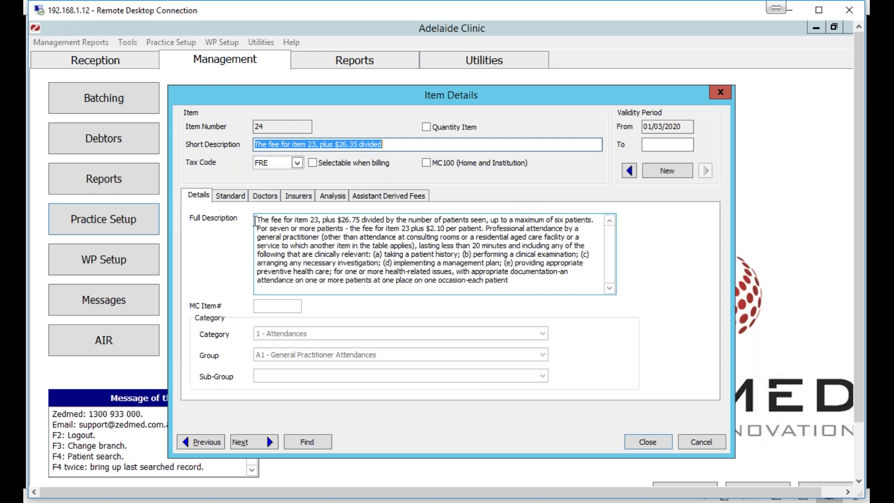
{"action": "double_click", "coordinate": [255, 220]}
{"action": "left_click", "coordinate": [306, 223]}
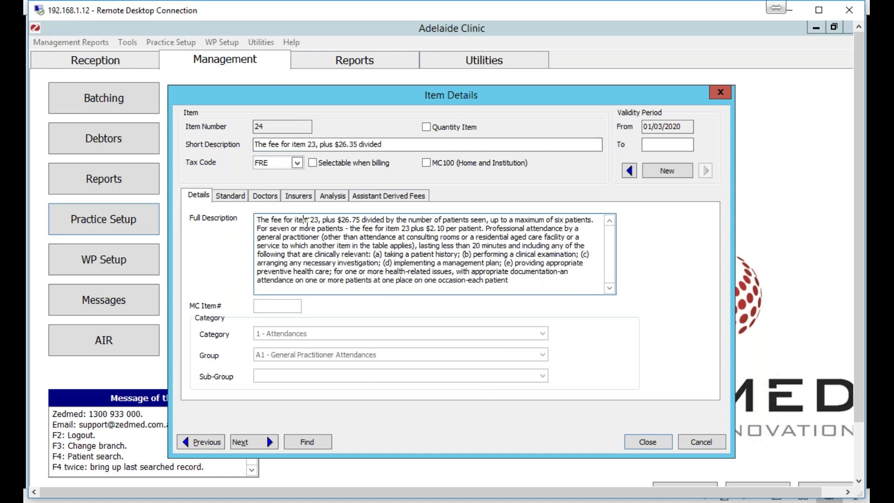
{"action": "left_click_drag", "start_coordinate": [308, 220], "coordinate": [317, 219]}
{"action": "left_click", "coordinate": [314, 255]}
{"action": "left_click_drag", "start_coordinate": [339, 219], "coordinate": [361, 220]}
{"action": "left_click", "coordinate": [355, 263]}
{"action": "left_click_drag", "start_coordinate": [429, 228], "coordinate": [444, 228]}
{"action": "left_click", "coordinate": [441, 254]}
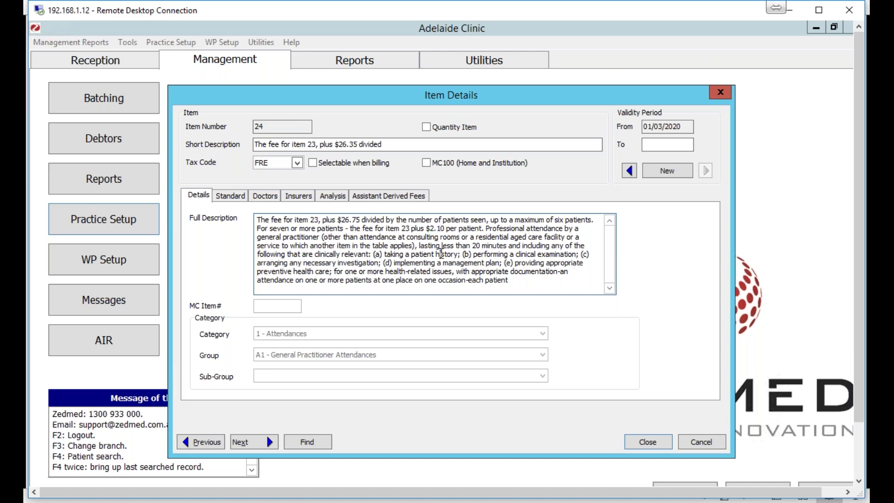
Step: Get the derivation item for items 24 and 37 in their standard fees
{"action": "left_click", "coordinate": [239, 198]}
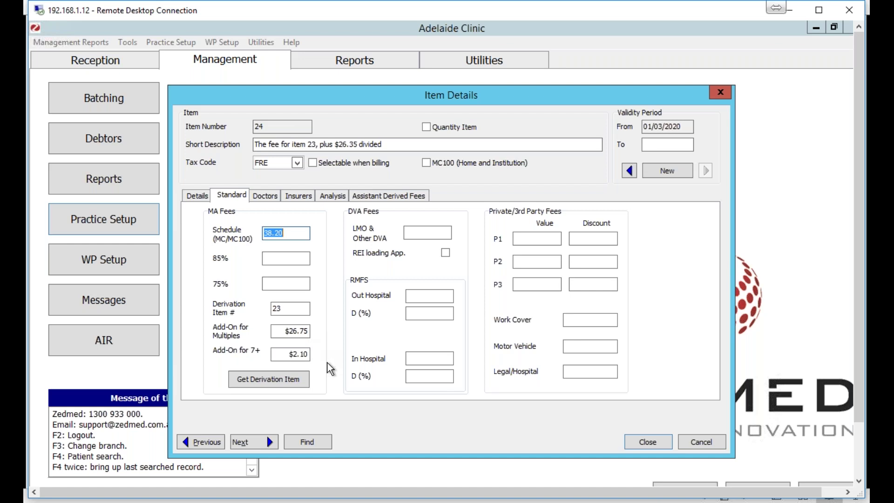
{"action": "left_click", "coordinate": [259, 379]}
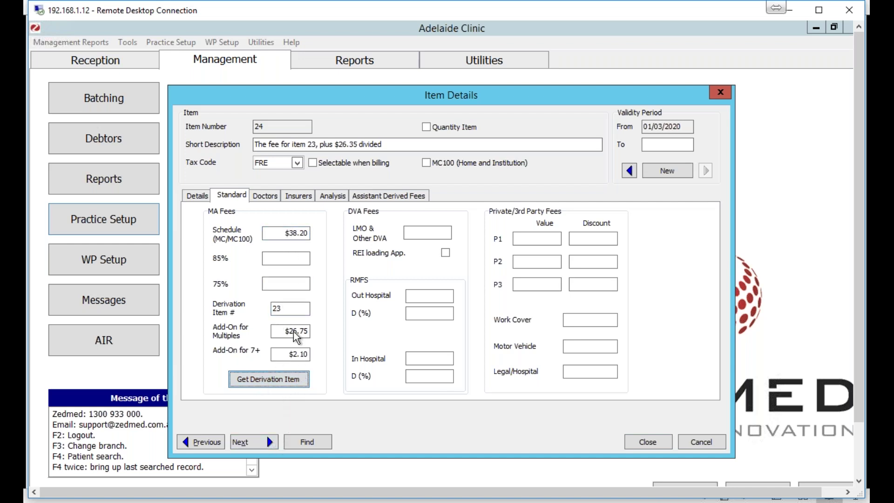
{"action": "left_click", "coordinate": [263, 443]}
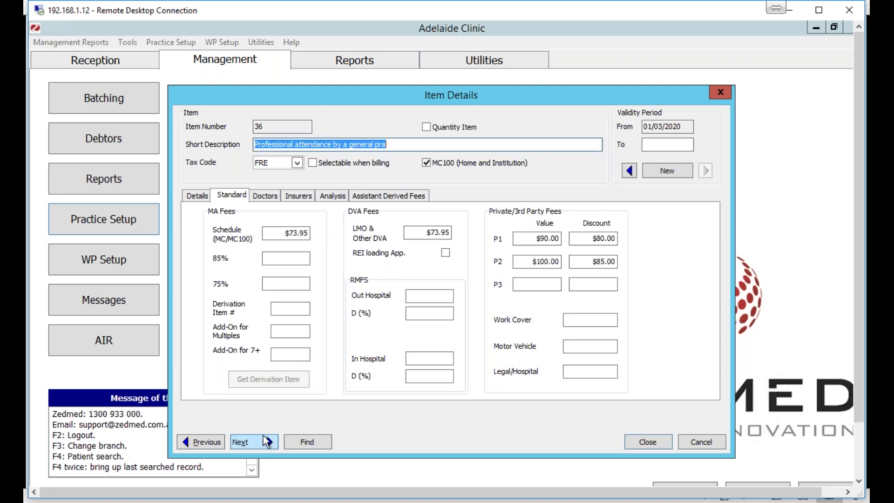
{"action": "left_click", "coordinate": [266, 436]}
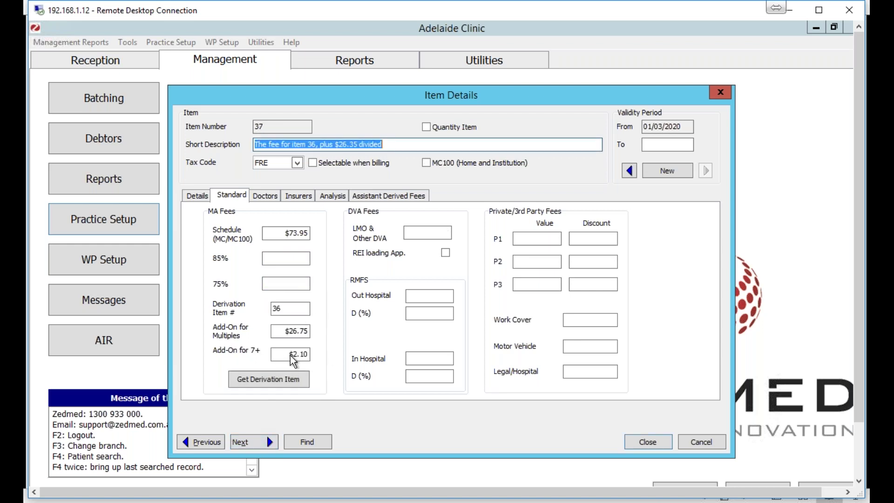
{"action": "left_click", "coordinate": [254, 379]}
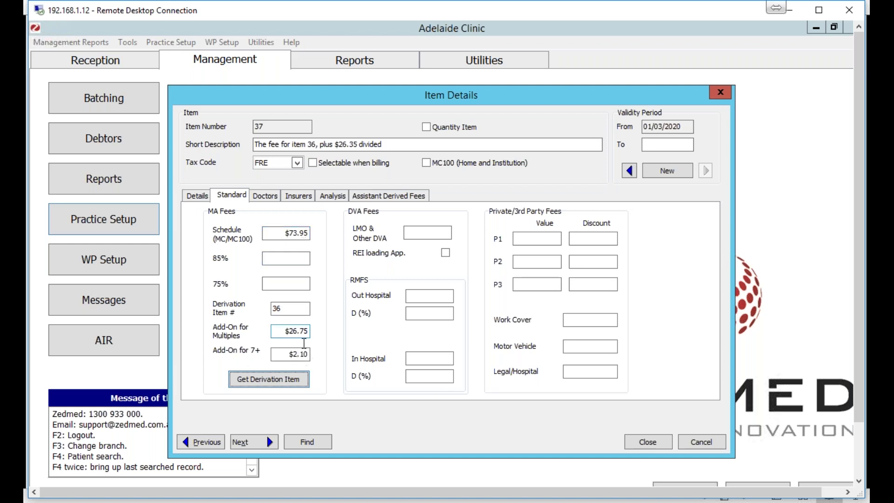
Step: Compare the amounts in item 37's full description with its add-on fees for multiples and seven or more patients
{"action": "left_click", "coordinate": [200, 197]}
{"action": "left_click_drag", "start_coordinate": [337, 220], "coordinate": [362, 221]}
{"action": "left_click_drag", "start_coordinate": [425, 231], "coordinate": [454, 235]}
{"action": "left_click", "coordinate": [446, 229]}
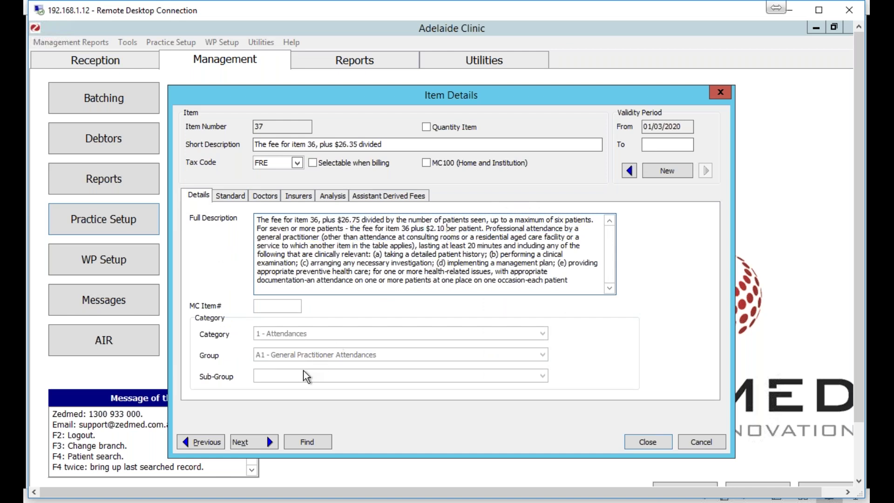
{"action": "left_click", "coordinate": [241, 197]}
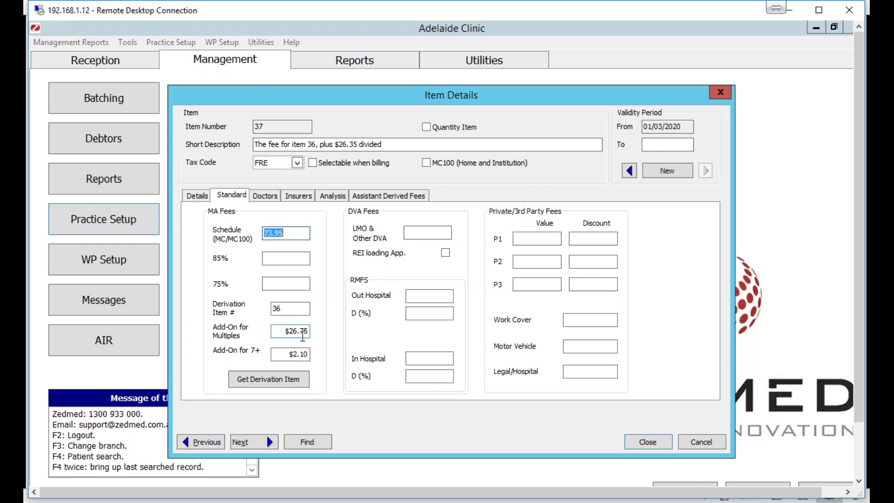
{"action": "left_click", "coordinate": [291, 330]}
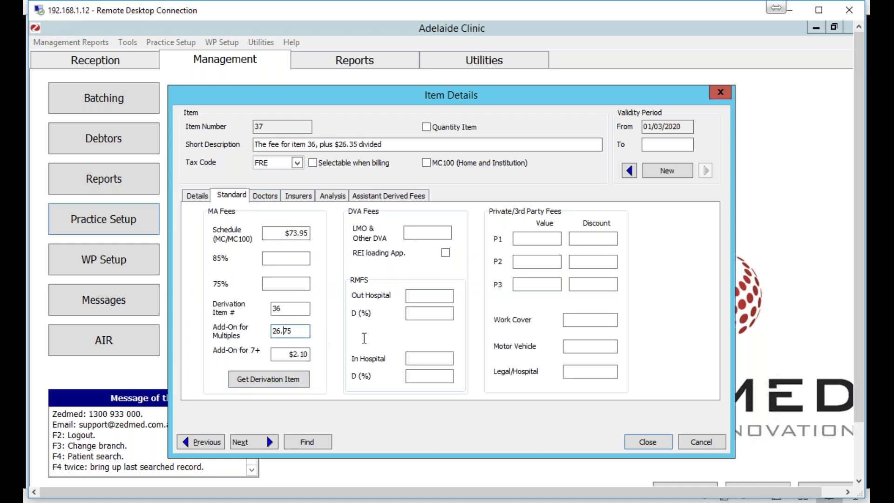
{"action": "left_click", "coordinate": [302, 331]}
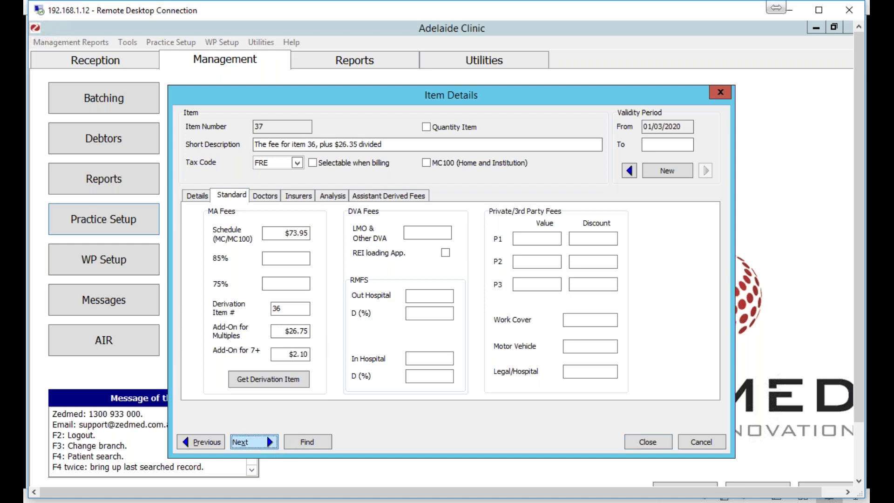
Step: Browse forward from item 37 to item 2546, examining each item's derivation fields
{"action": "left_click", "coordinate": [254, 442]}
{"action": "left_click", "coordinate": [254, 442]}
{"action": "left_click", "coordinate": [254, 442]}
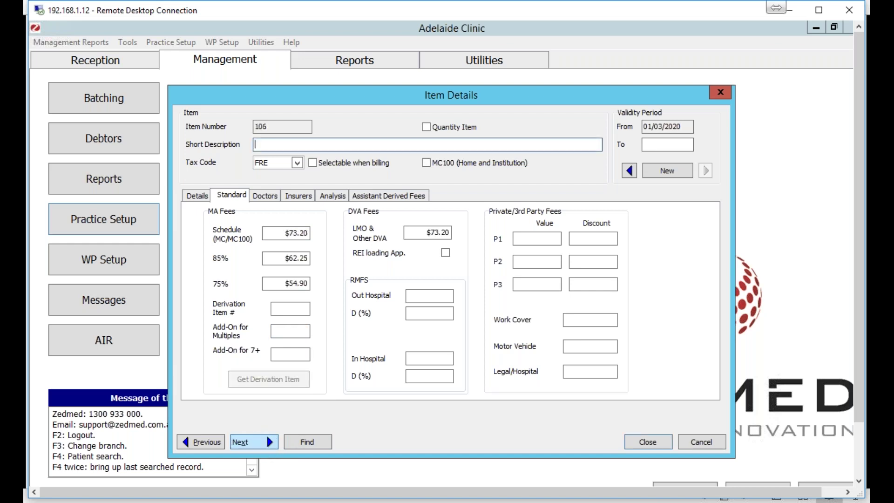
{"action": "left_click", "coordinate": [254, 442]}
{"action": "left_click", "coordinate": [266, 444]}
{"action": "left_click", "coordinate": [267, 444]}
{"action": "left_click", "coordinate": [268, 443]}
{"action": "left_click", "coordinate": [267, 444]}
{"action": "left_click", "coordinate": [269, 445]}
{"action": "left_click", "coordinate": [269, 445]}
{"action": "left_click", "coordinate": [269, 445]}
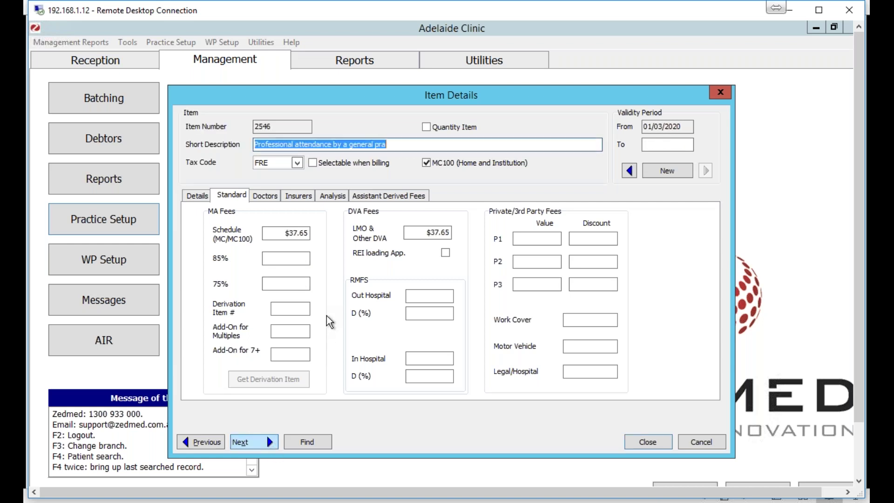
Step: Browse back from item 2546 to item 44's standard fees
{"action": "left_click", "coordinate": [214, 442]}
{"action": "left_click", "coordinate": [215, 441]}
{"action": "left_click", "coordinate": [214, 442]}
{"action": "left_click", "coordinate": [214, 441]}
{"action": "key", "text": "alt+p"}
{"action": "key", "text": "alt+p"}
{"action": "key", "text": "alt+p"}
{"action": "key", "text": "alt+p"}
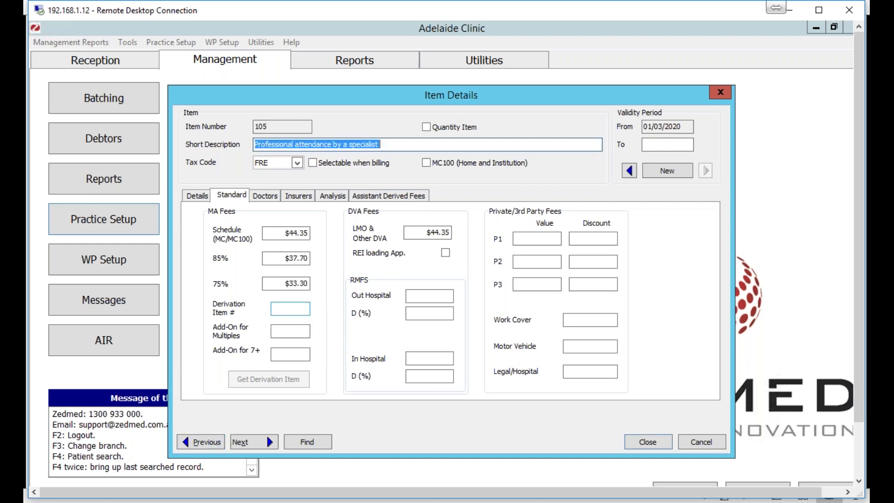
{"action": "left_click", "coordinate": [200, 442]}
{"action": "left_click", "coordinate": [200, 441]}
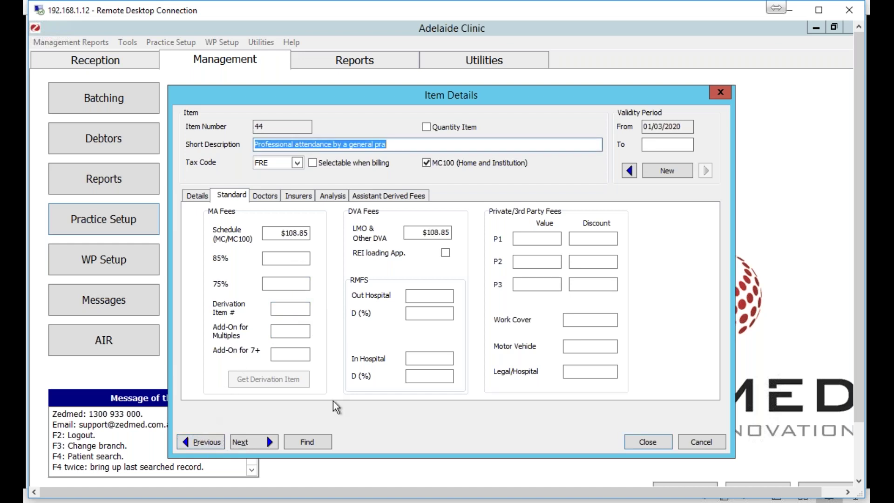
Step: Switch to the PowerPoint slide show at the Derived Items slide
{"action": "mouse_move", "coordinate": [526, 501]}
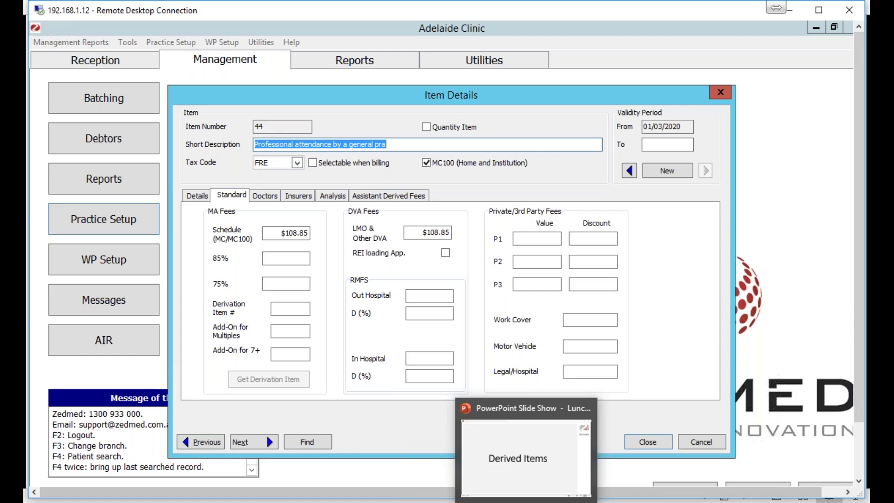
{"action": "left_click", "coordinate": [497, 399]}
{"action": "left_click", "coordinate": [497, 399]}
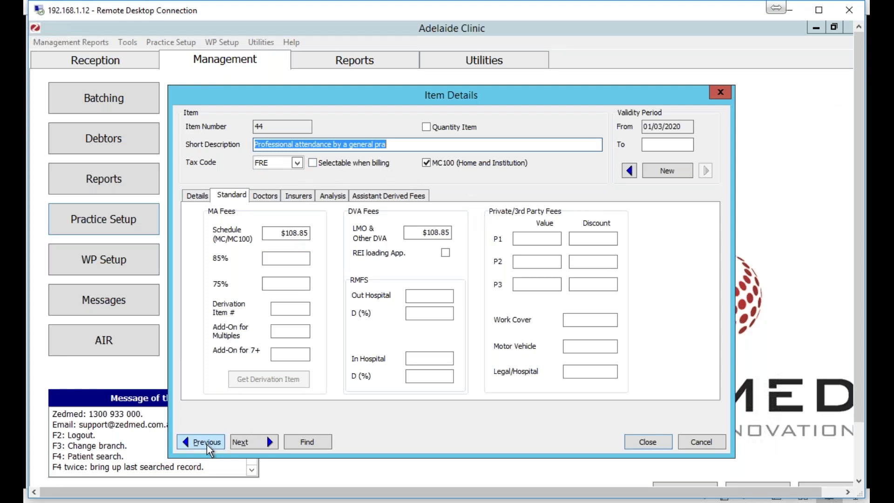
Step: Go back from item 44 to item 36 and display its doctors' private fees
{"action": "left_click", "coordinate": [206, 445]}
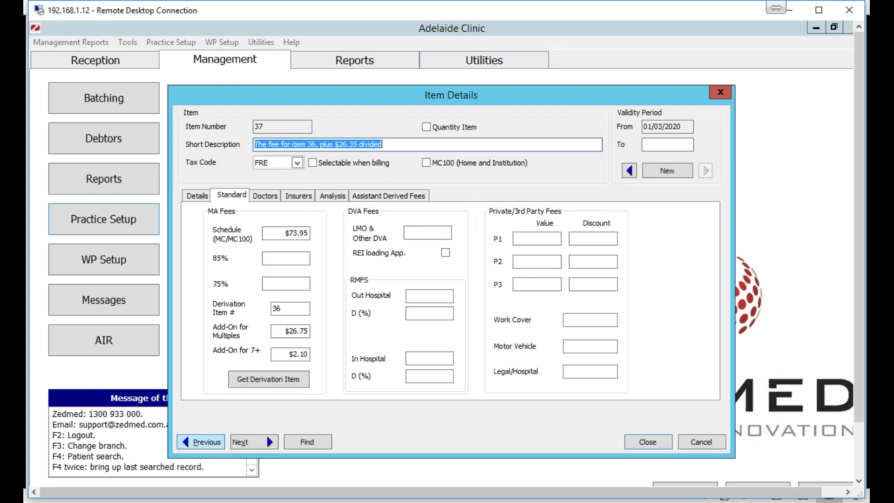
{"action": "left_click", "coordinate": [203, 442]}
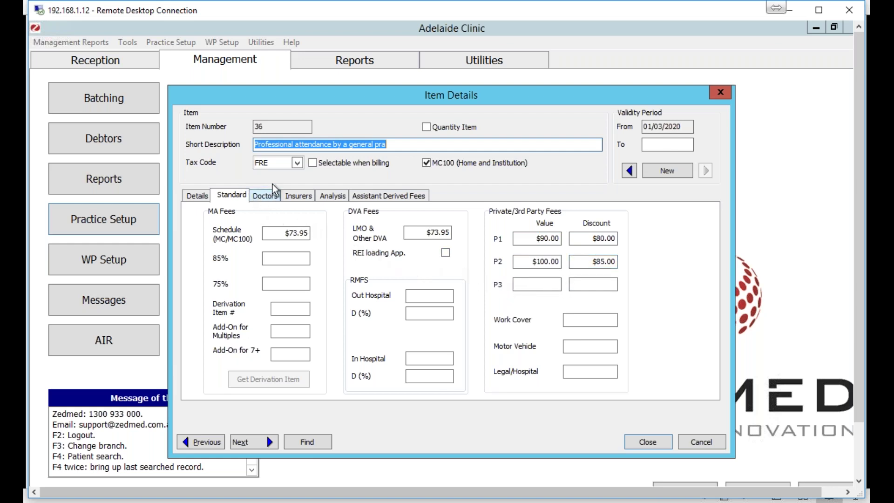
{"action": "left_click", "coordinate": [264, 198]}
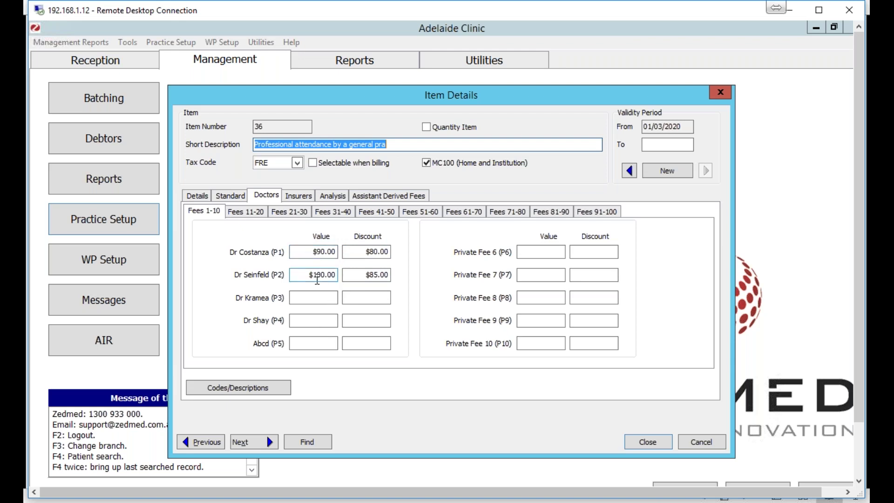
Step: Set the P2 doctor's private fee value for item 36 to $110.00
{"action": "left_click", "coordinate": [309, 276]}
{"action": "left_click_drag", "start_coordinate": [332, 276], "coordinate": [207, 279]}
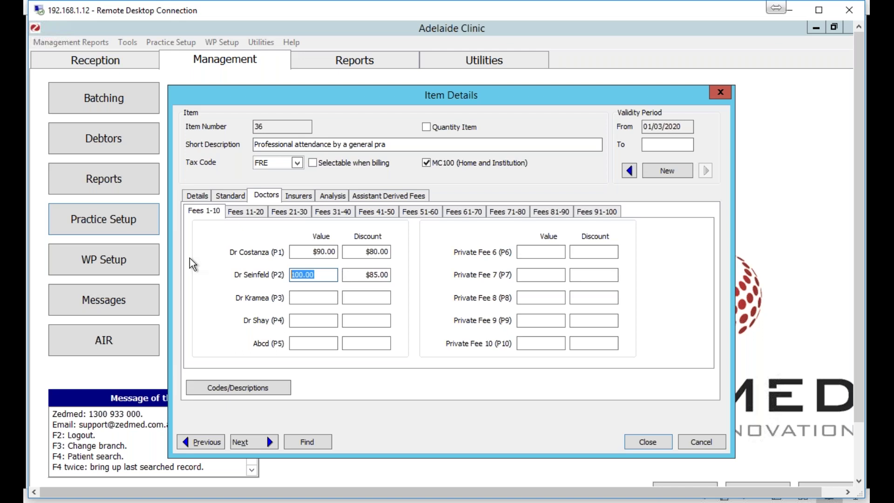
{"action": "type", "text": "110"}
{"action": "left_click", "coordinate": [312, 298]}
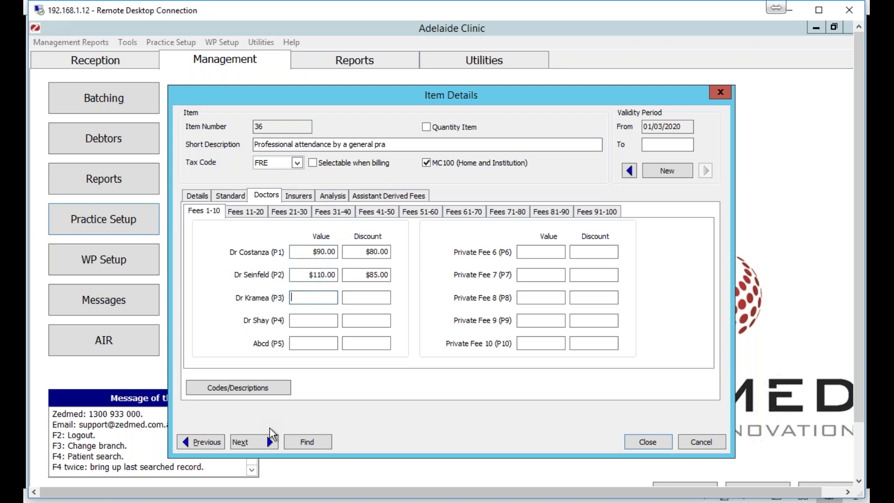
{"action": "left_click", "coordinate": [248, 433]}
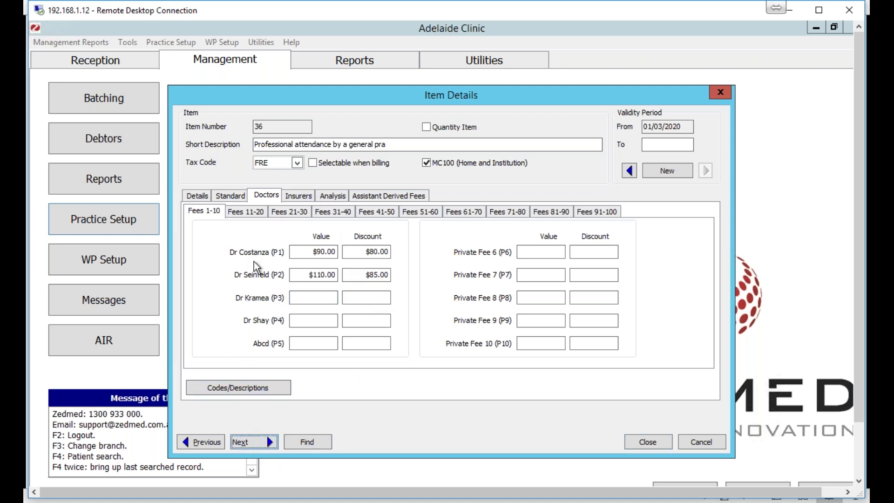
Step: Open the fee codes and descriptions list and examine the doctor entries P1 to P3
{"action": "left_click", "coordinate": [264, 393]}
{"action": "left_click", "coordinate": [350, 136]}
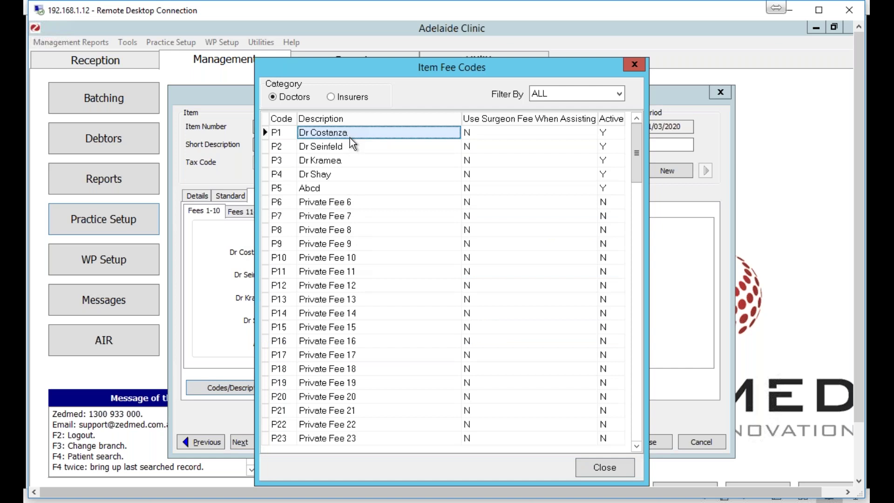
{"action": "left_click", "coordinate": [350, 145]}
{"action": "left_click", "coordinate": [366, 159]}
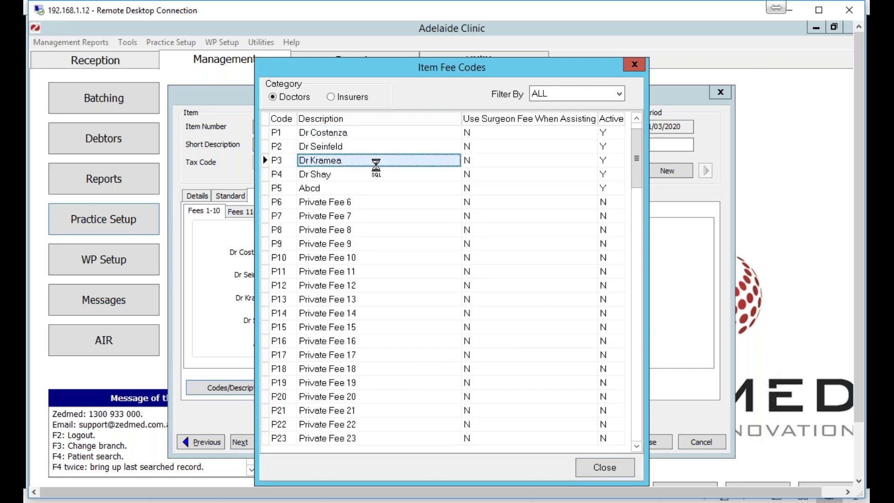
{"action": "left_click", "coordinate": [353, 132]}
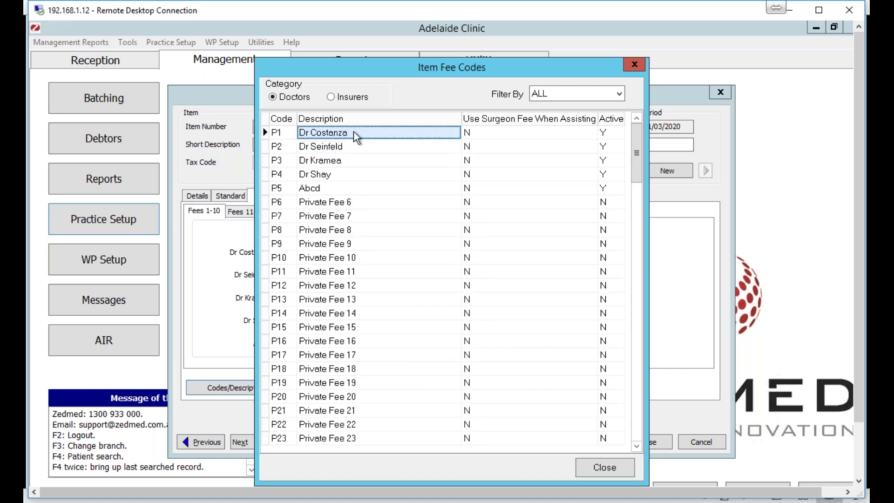
Step: Set the P5 doctor fee code's Active flag to N, and close the fee codes and item 36's details
{"action": "left_click", "coordinate": [610, 133]}
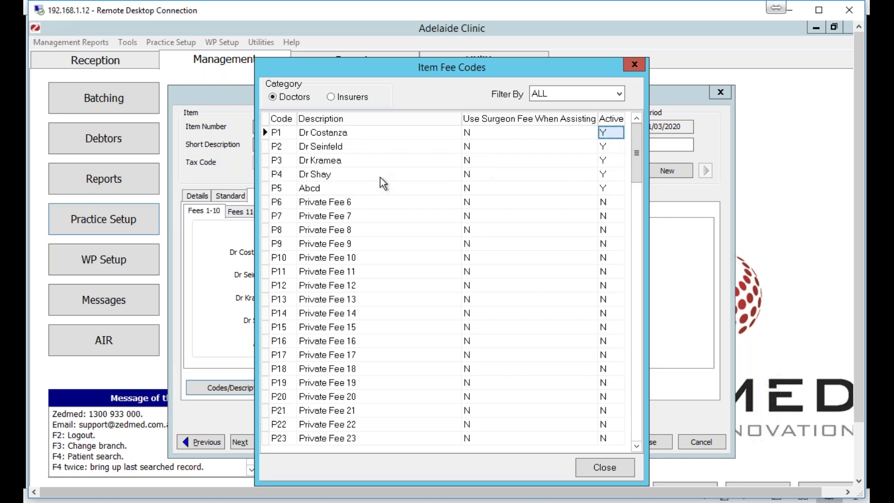
{"action": "left_click", "coordinate": [607, 186]}
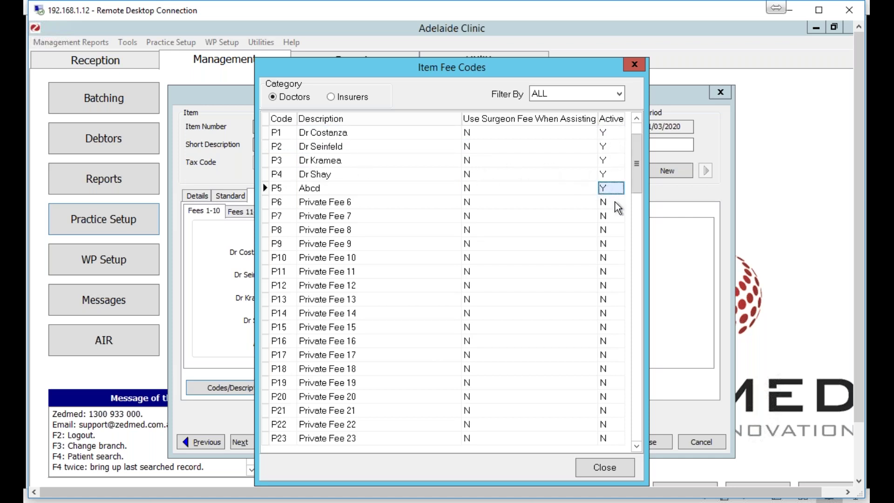
{"action": "type", "text": "n"}
{"action": "left_click", "coordinate": [618, 187]}
{"action": "left_click", "coordinate": [608, 211]}
{"action": "left_click", "coordinate": [573, 231]}
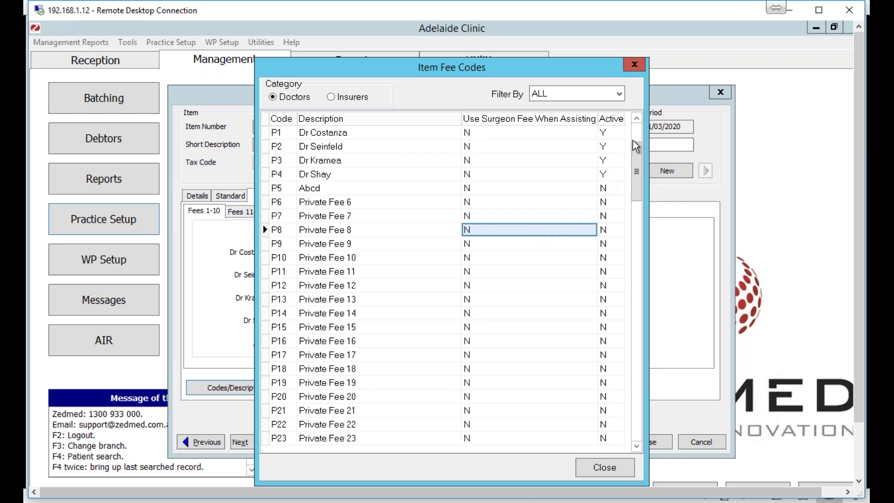
{"action": "left_click", "coordinate": [605, 467]}
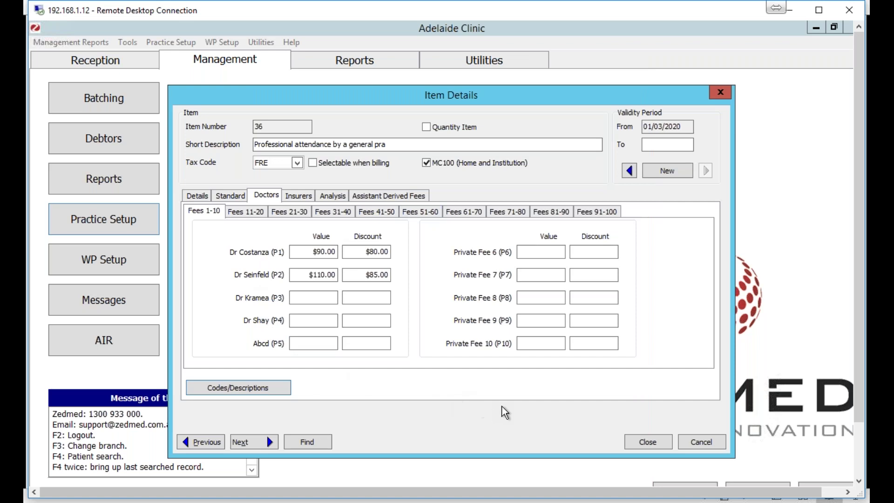
{"action": "left_click", "coordinate": [647, 441]}
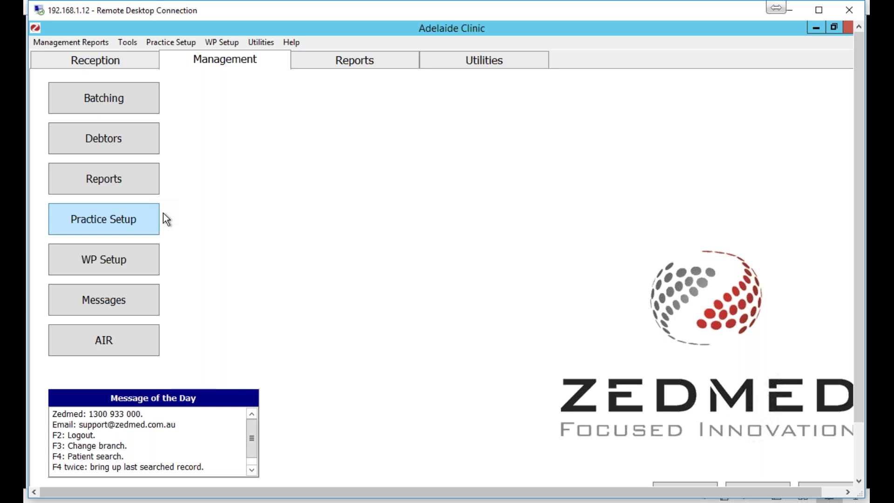
Step: Open Update Other Fees from the practice's item setup and set the effective date to 01/03/2020 for the P1 doctor's fee
{"action": "left_click", "coordinate": [136, 220]}
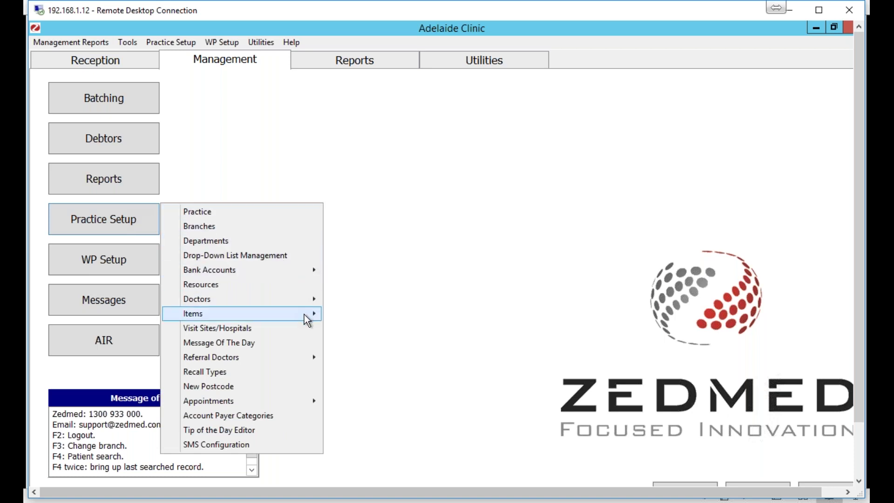
{"action": "mouse_move", "coordinate": [304, 315]}
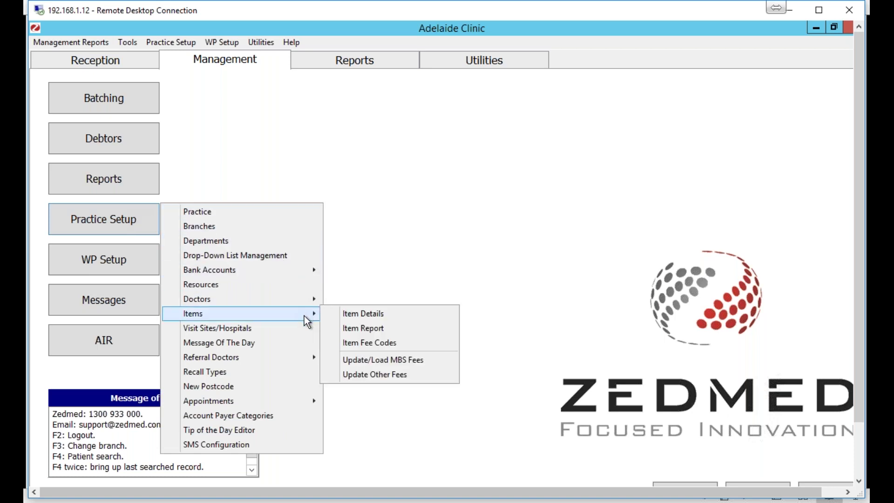
{"action": "left_click", "coordinate": [414, 379]}
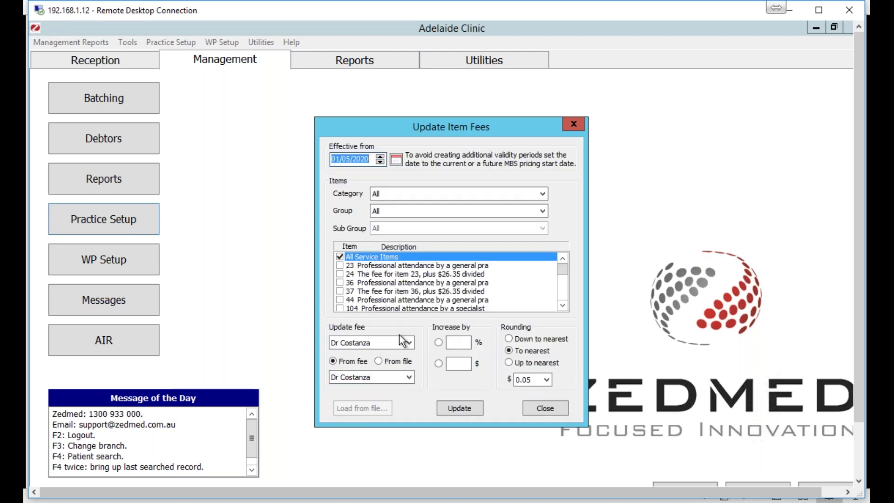
{"action": "left_click", "coordinate": [361, 342]}
{"action": "left_click", "coordinate": [365, 341]}
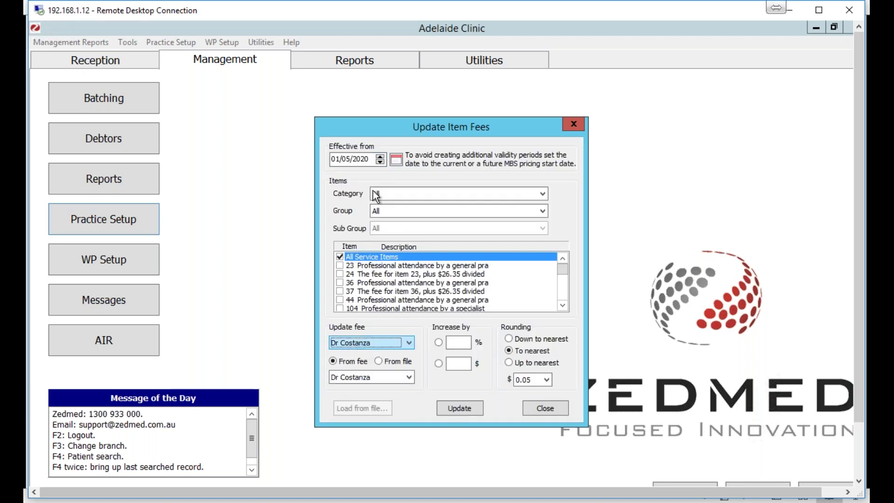
{"action": "left_click", "coordinate": [350, 160]}
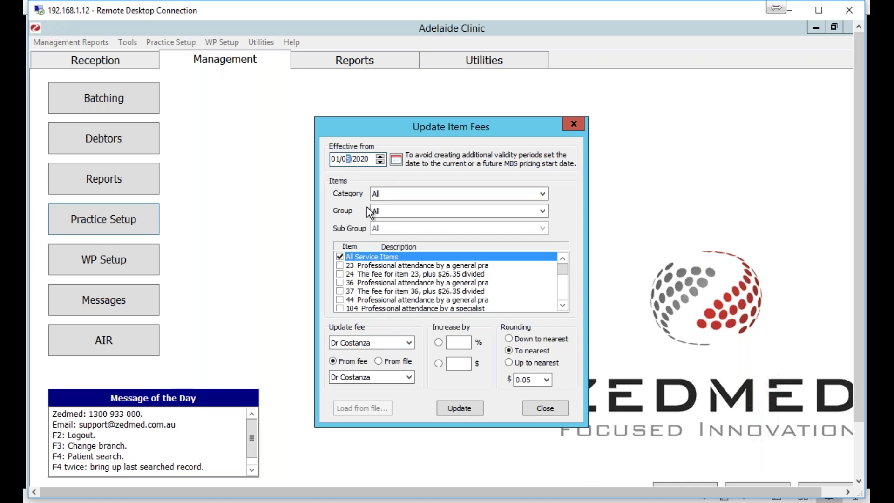
{"action": "type", "text": "3"}
{"action": "left_click", "coordinate": [379, 362]}
{"action": "left_click", "coordinate": [334, 361]}
{"action": "left_click", "coordinate": [386, 362]}
{"action": "left_click", "coordinate": [345, 364]}
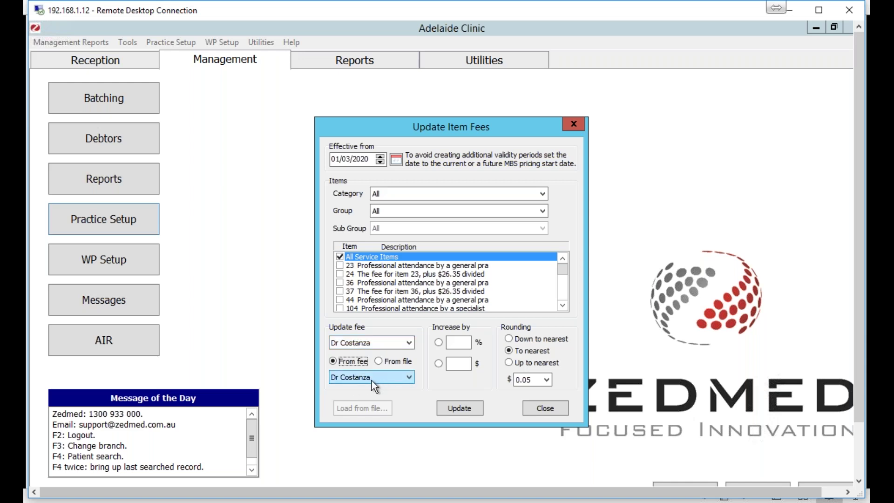
{"action": "left_click", "coordinate": [439, 363]}
{"action": "left_click", "coordinate": [459, 364]}
{"action": "type", "text": "20"}
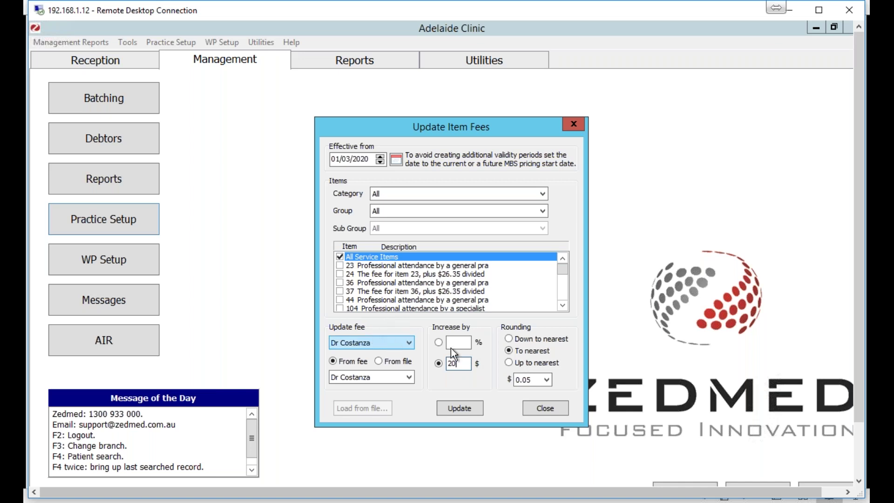
{"action": "left_click_drag", "start_coordinate": [463, 362], "coordinate": [436, 359]}
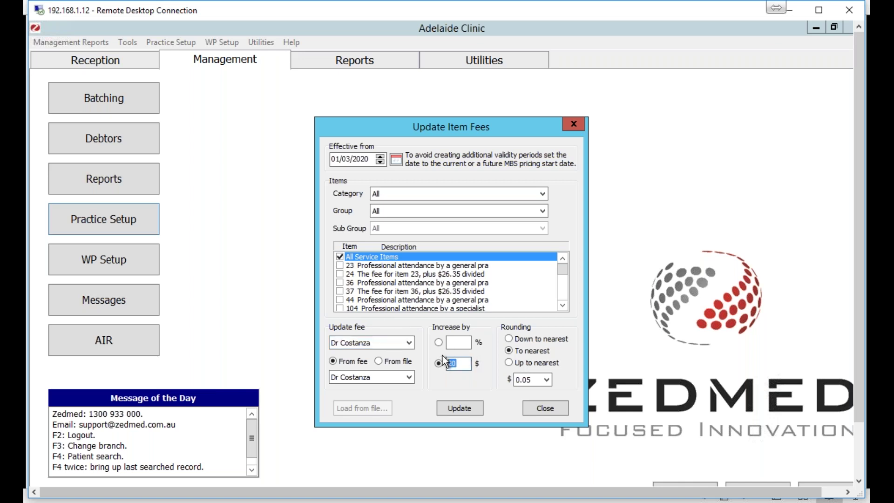
{"action": "key", "text": "BackSpace"}
Step: Increase the P1 doctor's fees for all service items by 2%, rounded to the nearest $0.05, accepting the effective date
{"action": "left_click", "coordinate": [450, 345]}
{"action": "type", "text": "2"}
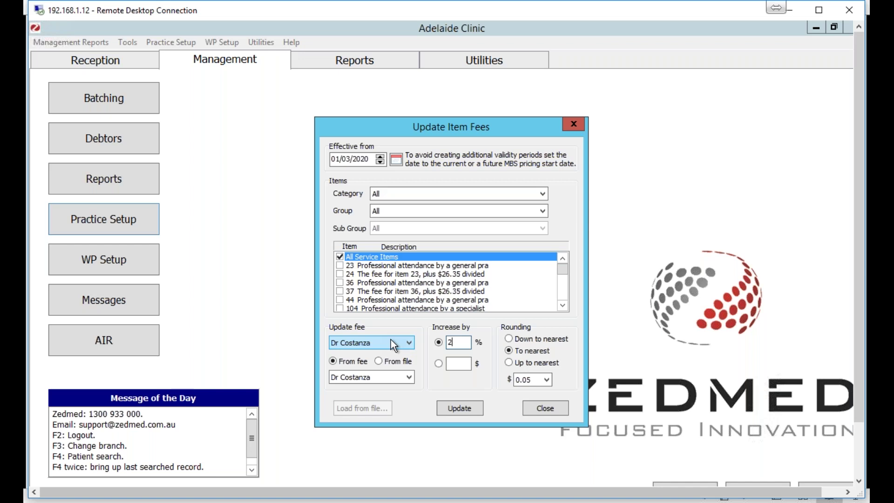
{"action": "left_click", "coordinate": [516, 354]}
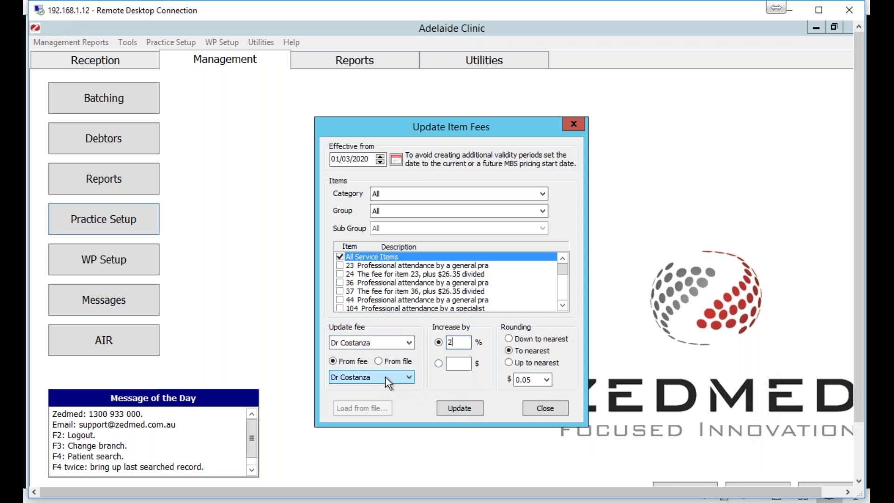
{"action": "left_click", "coordinate": [456, 411]}
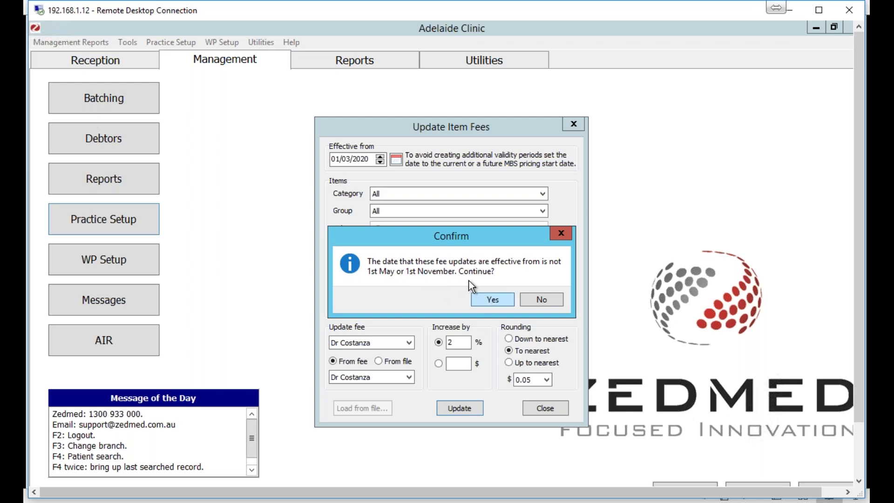
{"action": "left_click", "coordinate": [482, 307]}
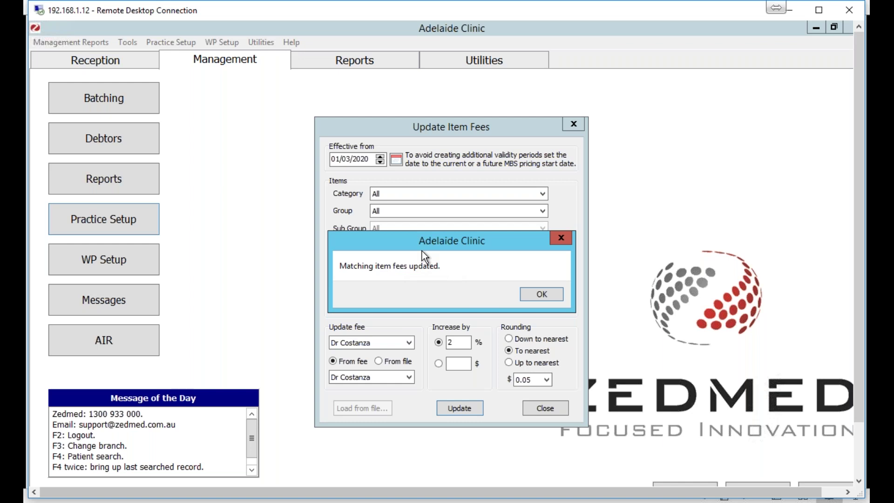
{"action": "left_click", "coordinate": [538, 295]}
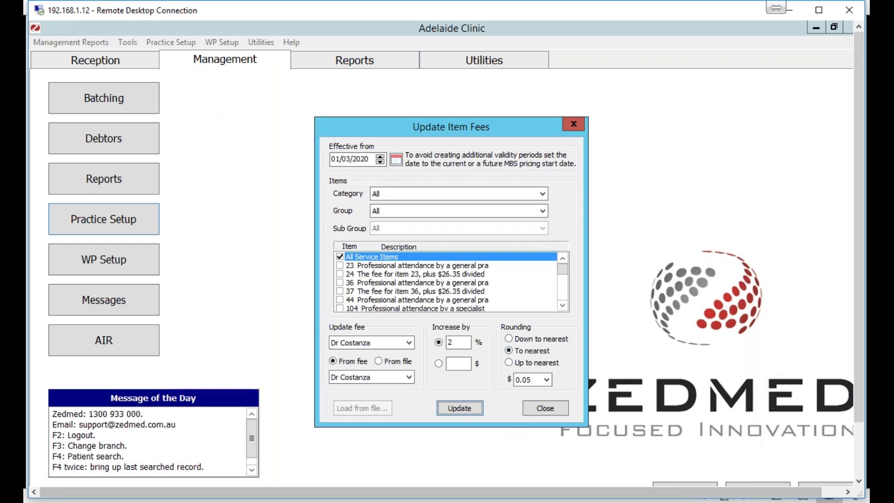
Step: Switch to the PowerPoint slide show, view the doctor's item and fee spreadsheet slide, and return to Zedmed
{"action": "mouse_move", "coordinate": [525, 501]}
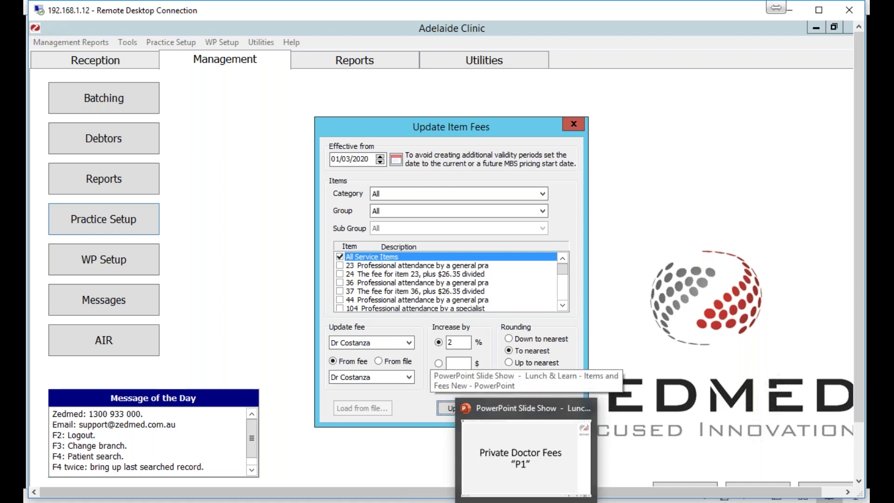
{"action": "left_click", "coordinate": [525, 457]}
{"action": "left_click", "coordinate": [430, 339]}
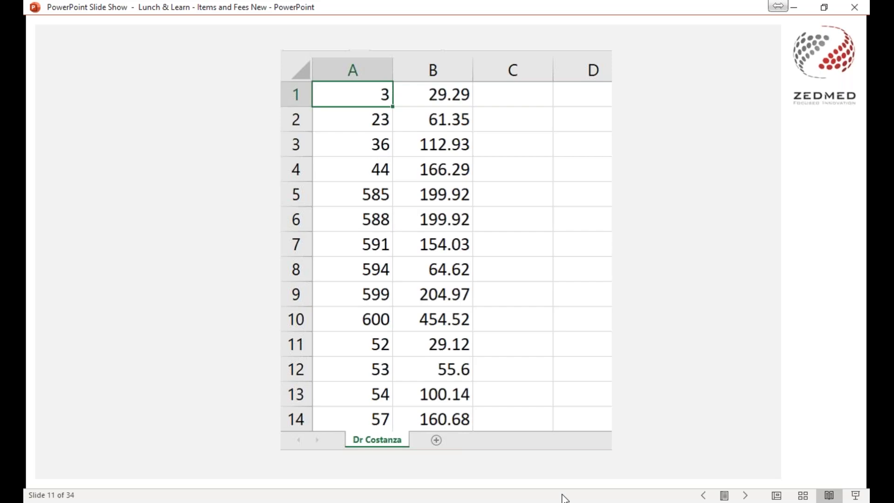
{"action": "left_click", "coordinate": [492, 454]}
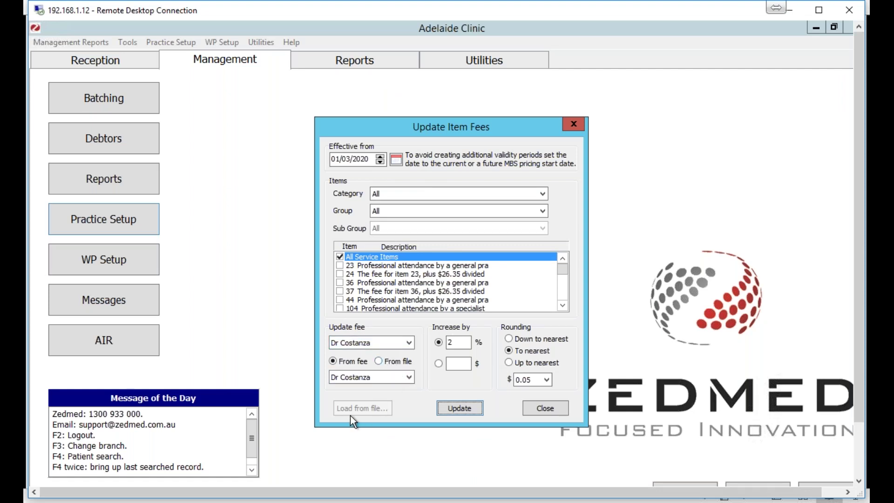
Step: Set the P1 doctor's fee update to come from a file and list all file types in the fees file chooser
{"action": "left_click", "coordinate": [388, 362]}
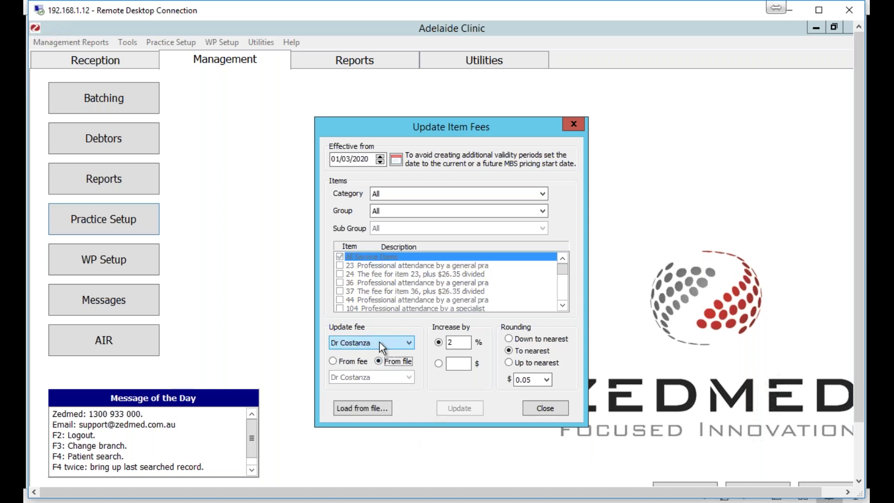
{"action": "left_click", "coordinate": [372, 415]}
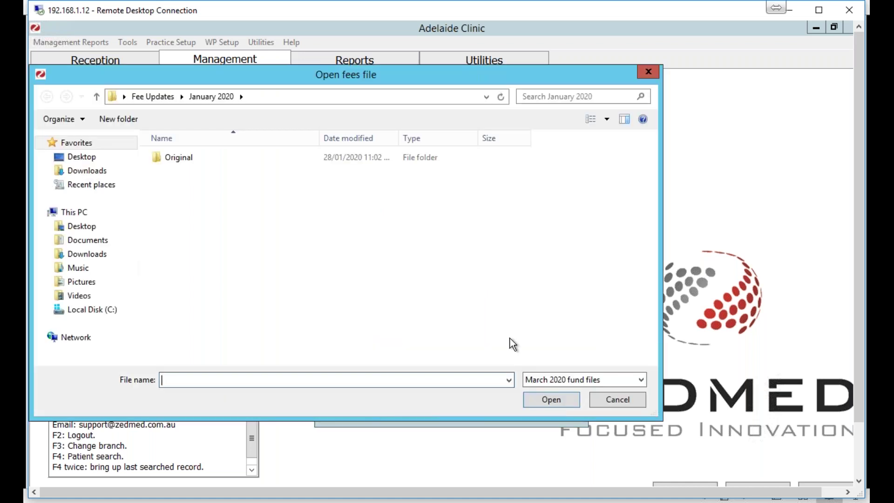
{"action": "left_click", "coordinate": [613, 378]}
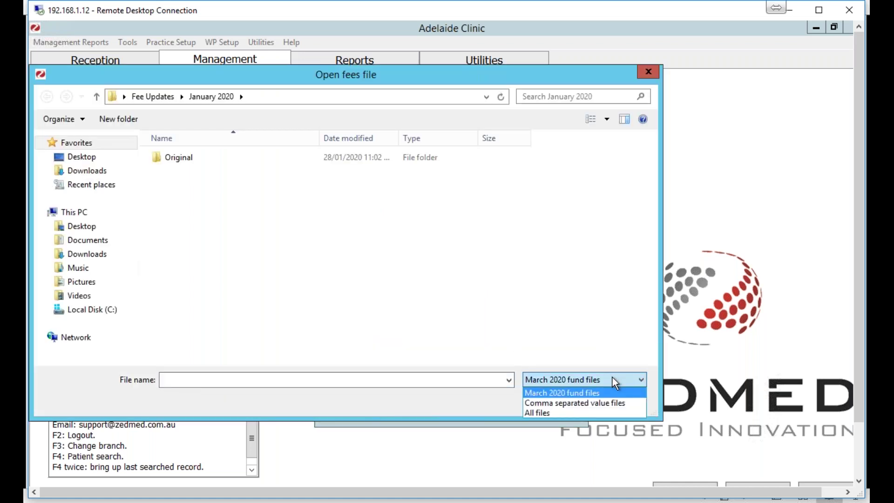
{"action": "left_click", "coordinate": [559, 412]}
Step: Locate and select the doctor's own CSV file in the Fee Updates folder, then cancel the fees file chooser
{"action": "left_click", "coordinate": [164, 98]}
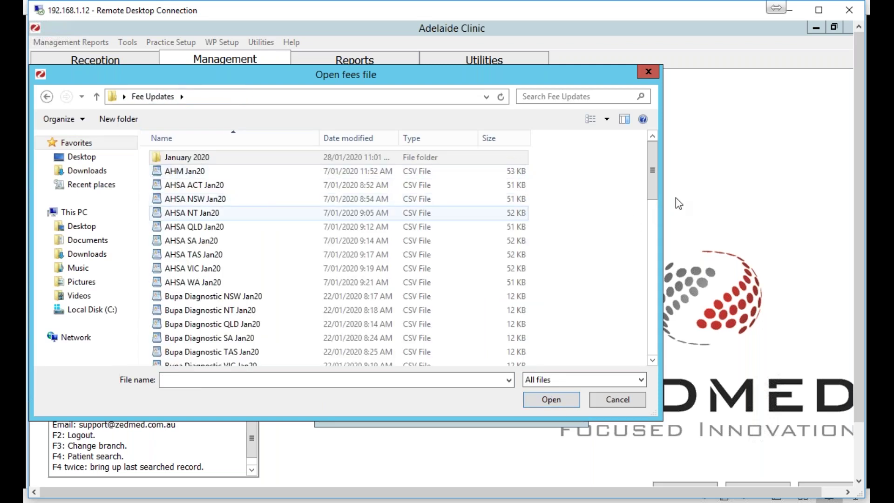
{"action": "scroll", "coordinate": [653, 267], "scroll_direction": "down", "scroll_amount": 1}
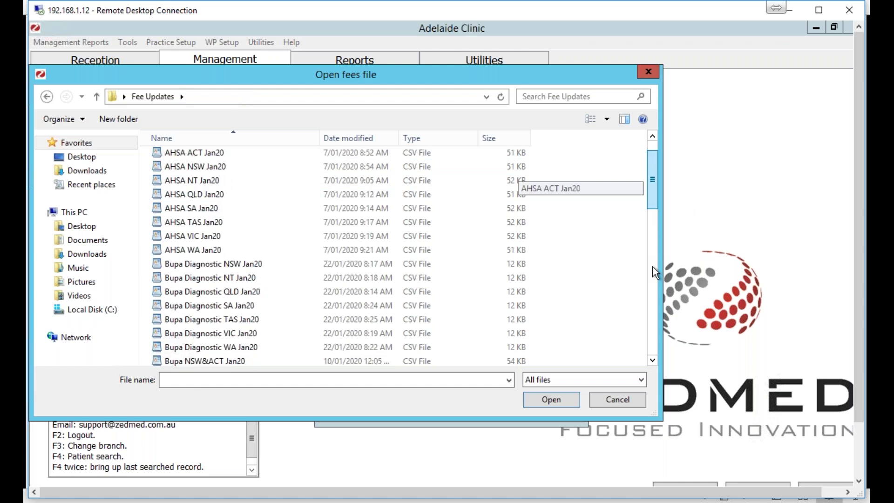
{"action": "scroll", "coordinate": [653, 266], "scroll_direction": "down", "scroll_amount": 5}
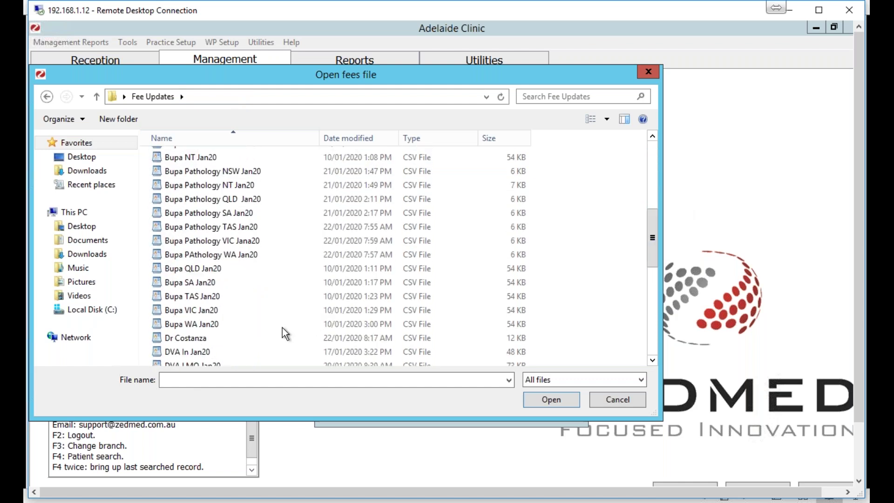
{"action": "scroll", "coordinate": [285, 334], "scroll_direction": "down", "scroll_amount": 5}
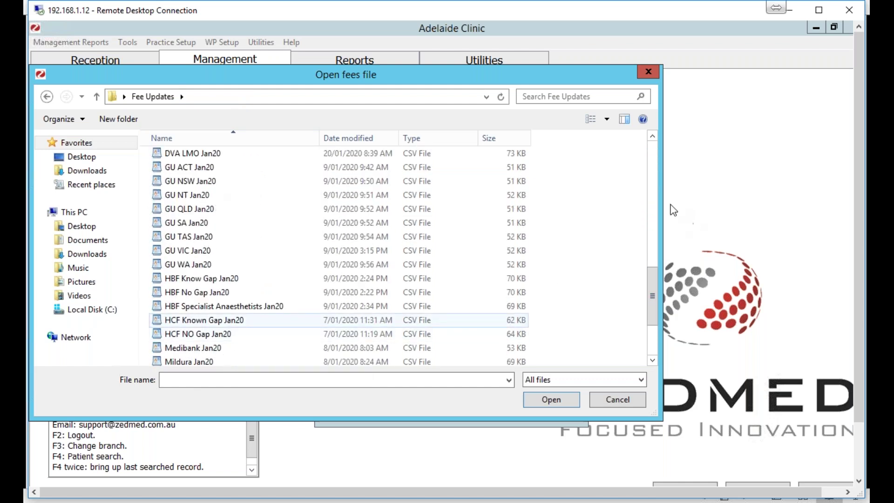
{"action": "scroll", "coordinate": [209, 356], "scroll_direction": "up", "scroll_amount": 5}
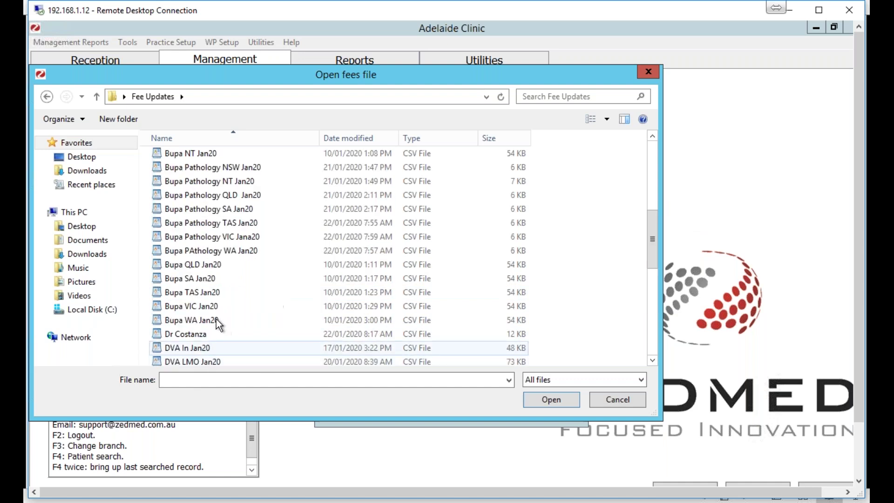
{"action": "left_click", "coordinate": [201, 335]}
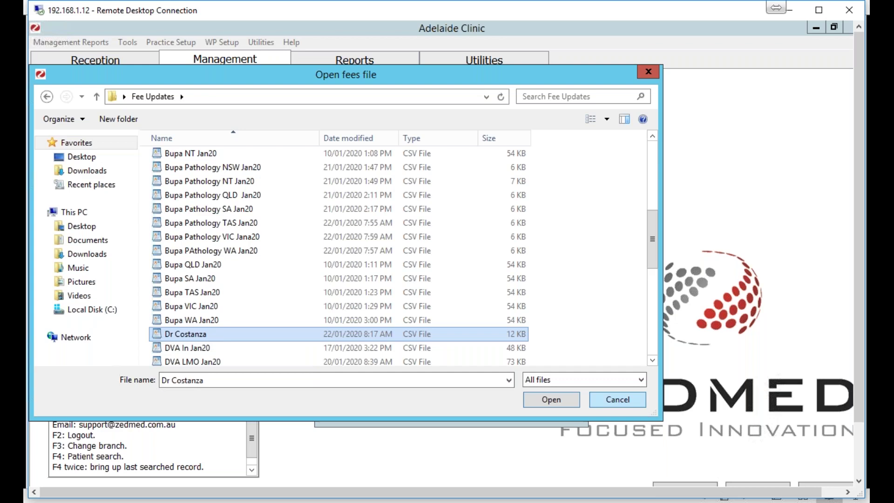
{"action": "left_click", "coordinate": [634, 404]}
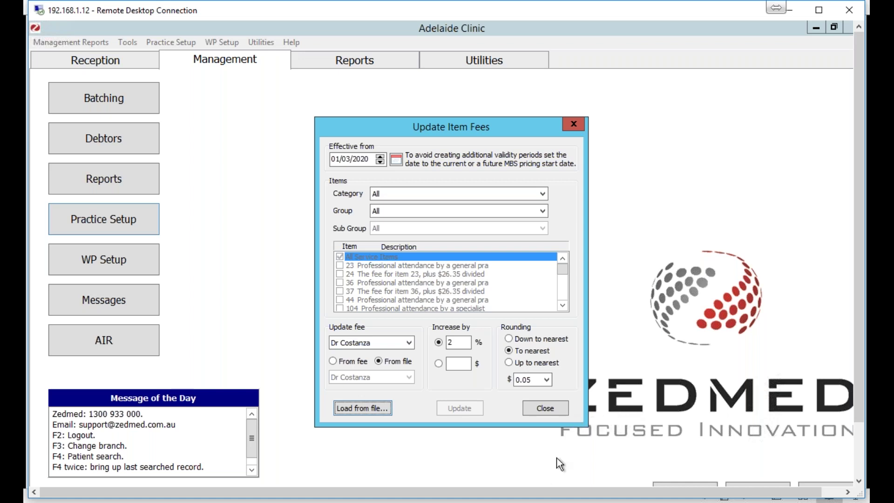
Step: Switch to the PowerPoint slide show, advance to the Non-MBS Item Codes slide, and return to Zedmed to close Update Item Fees
{"action": "key", "text": "alt+Tab"}
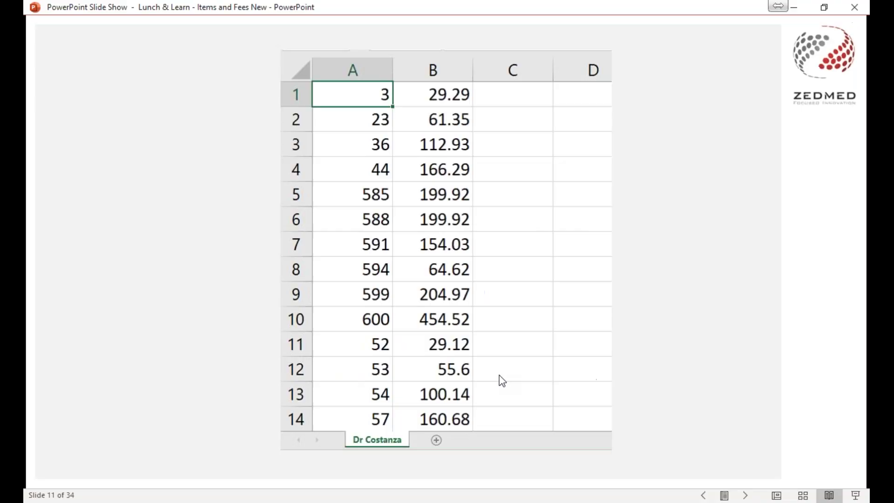
{"action": "left_click", "coordinate": [502, 380]}
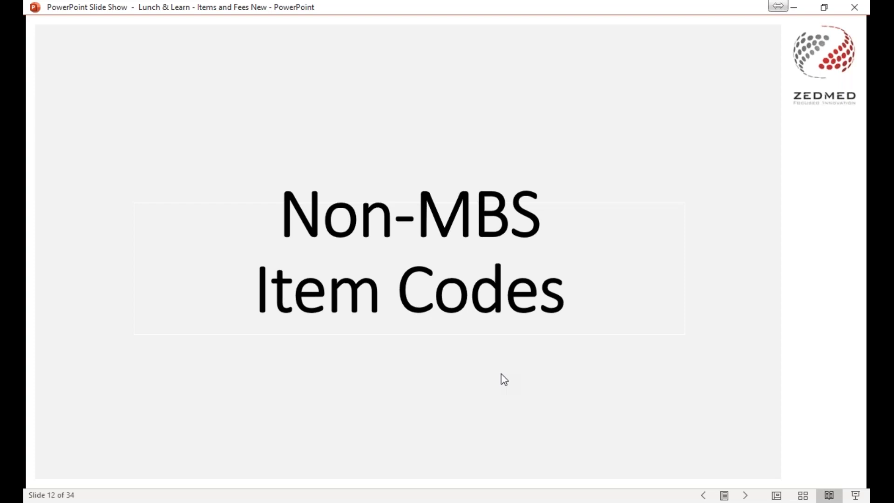
{"action": "mouse_move", "coordinate": [496, 501]}
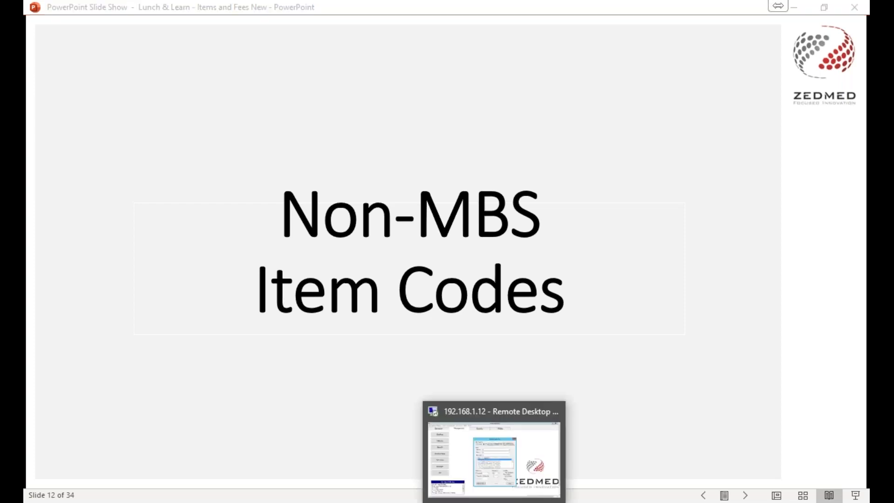
{"action": "left_click", "coordinate": [539, 413]}
{"action": "left_click", "coordinate": [543, 409]}
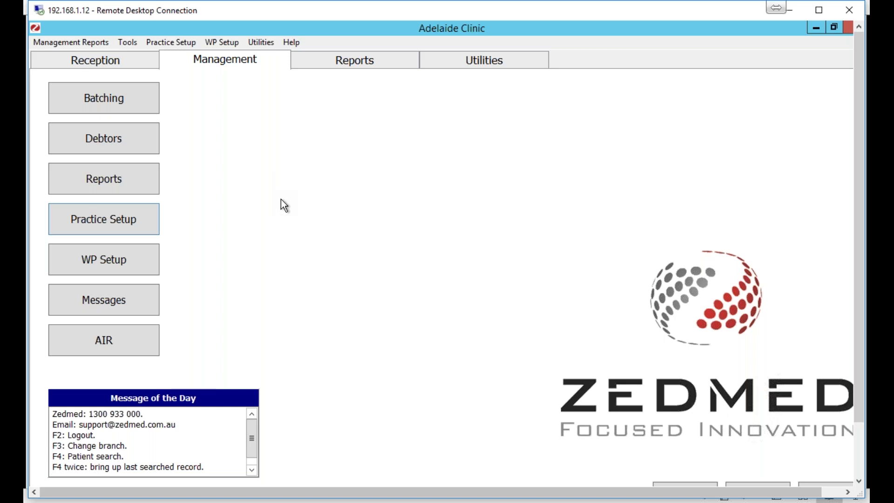
Step: Open Item Details from the practice's item setup and search for item number REPORT
{"action": "left_click", "coordinate": [151, 211]}
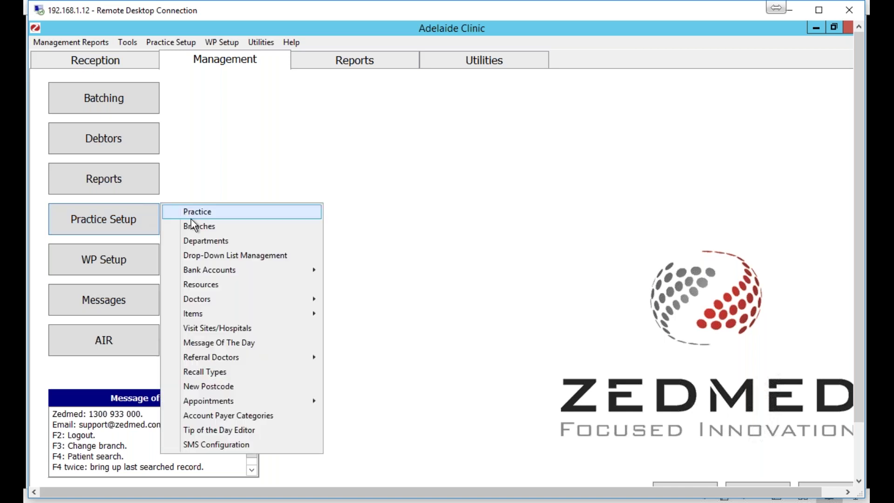
{"action": "mouse_move", "coordinate": [318, 317]}
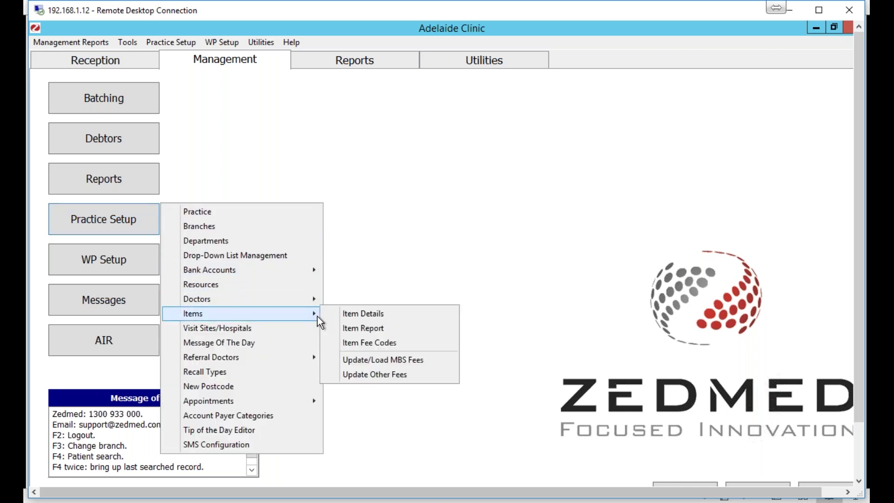
{"action": "left_click", "coordinate": [356, 315]}
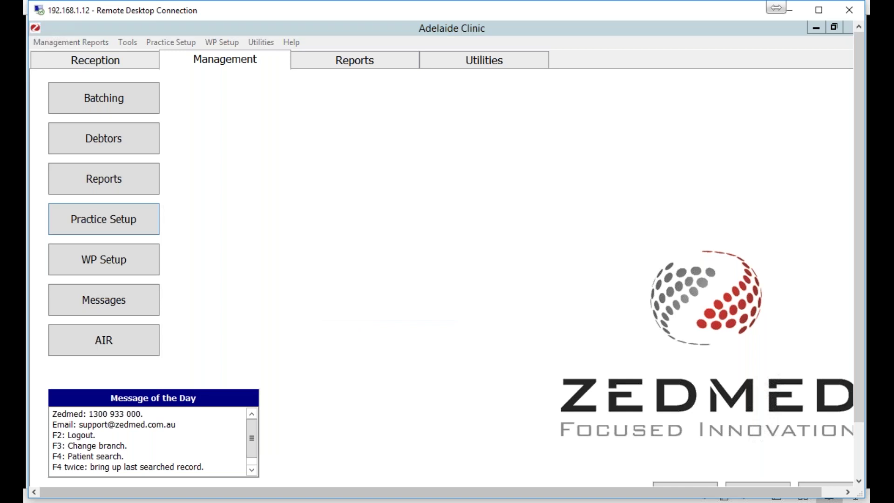
{"action": "left_click_drag", "start_coordinate": [317, 99], "coordinate": [299, 99]}
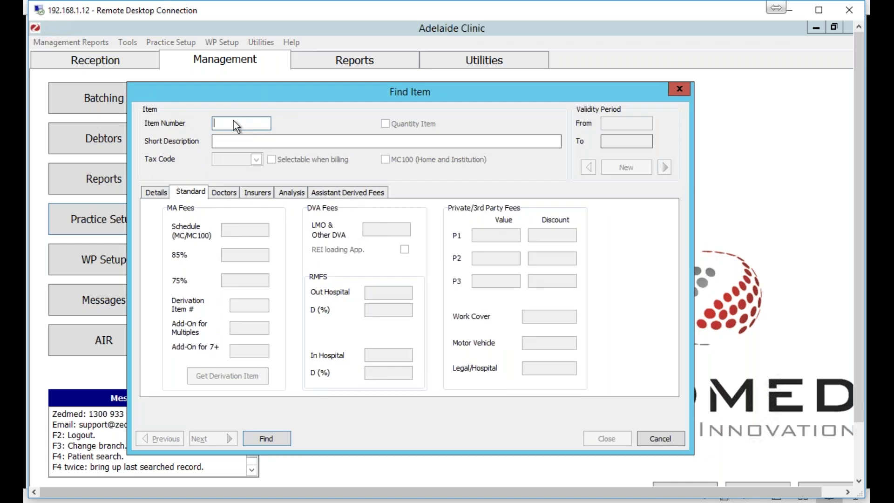
{"action": "type", "text": "23"}
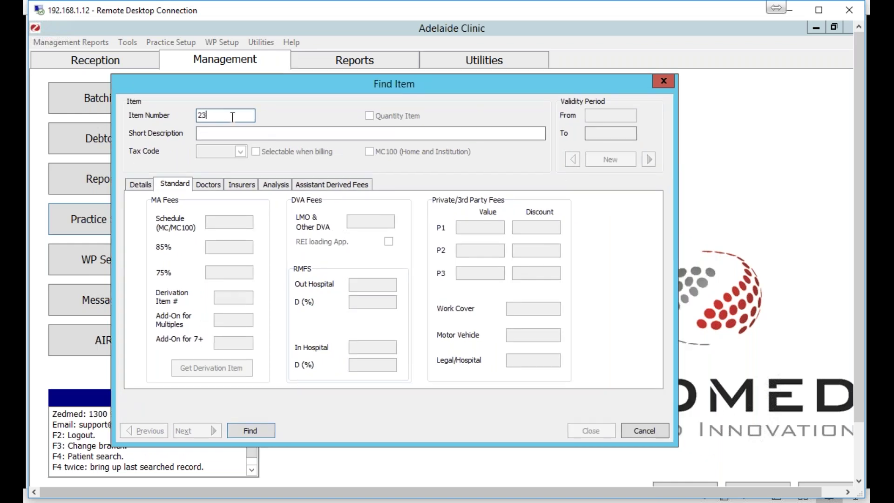
{"action": "key", "text": "BackSpace"}
{"action": "key", "text": "BackSpace"}
{"action": "type", "text": "REPORT"}
{"action": "left_click", "coordinate": [268, 432]}
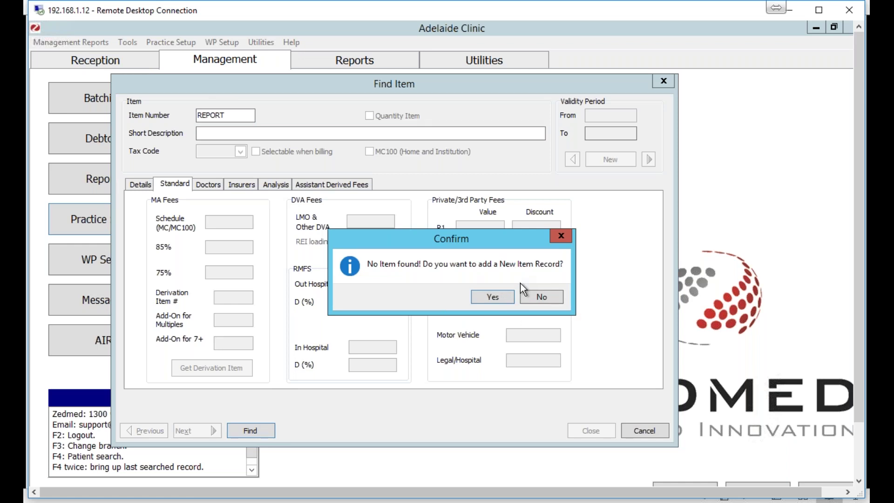
Step: Add a new item record for REPORT with the short description "Fee for writing a report", dismissing the lunch reminder
{"action": "left_click_drag", "start_coordinate": [511, 244], "coordinate": [281, 130]}
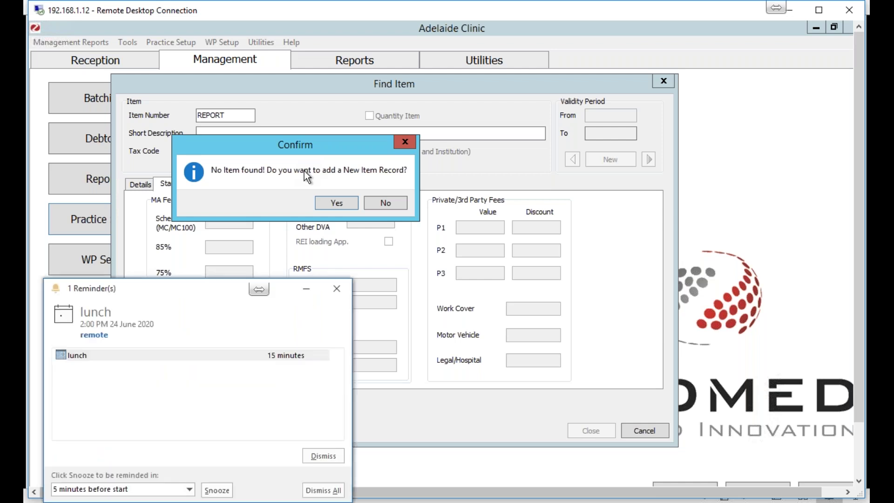
{"action": "left_click", "coordinate": [311, 451]}
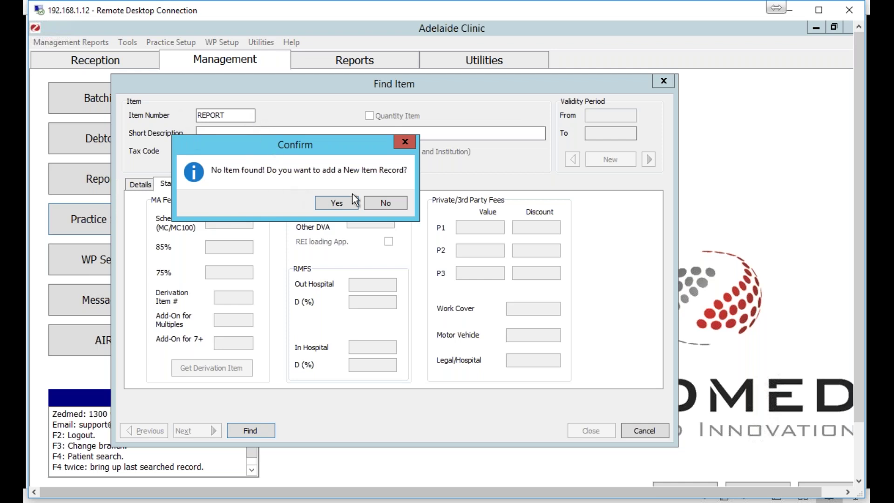
{"action": "left_click", "coordinate": [345, 205]}
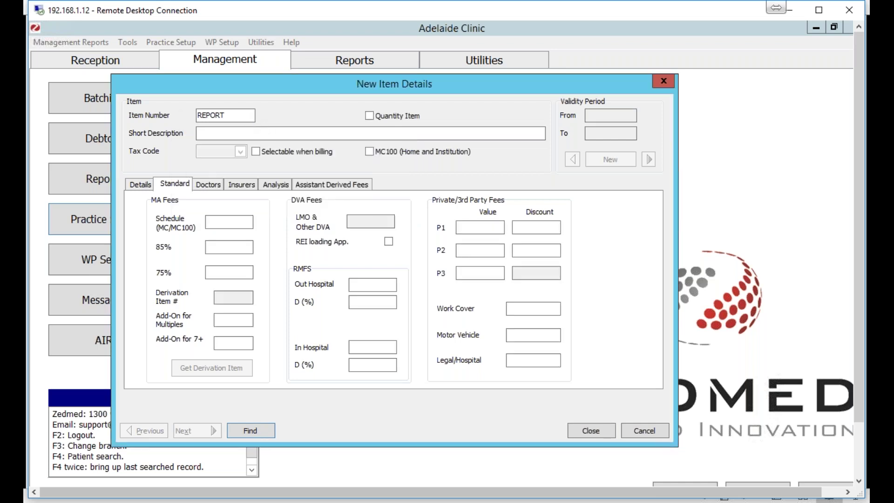
{"action": "left_click", "coordinate": [313, 137]}
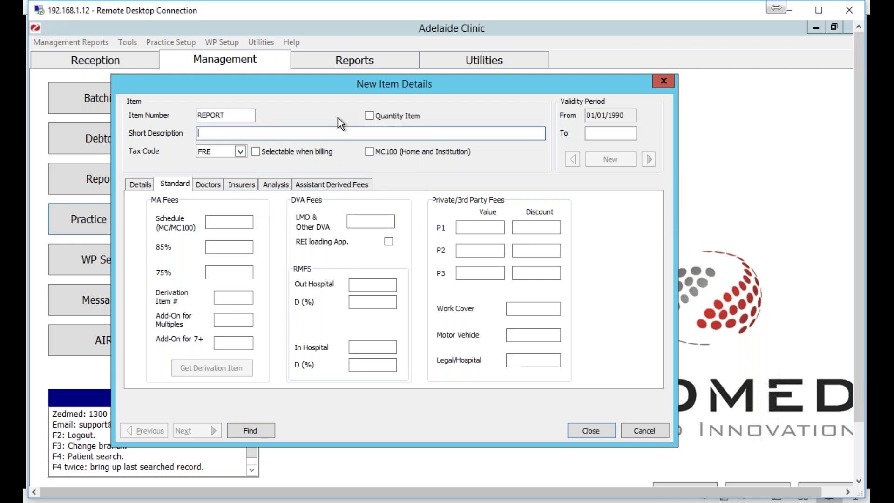
{"action": "type", "text": "Fee for writing a report"}
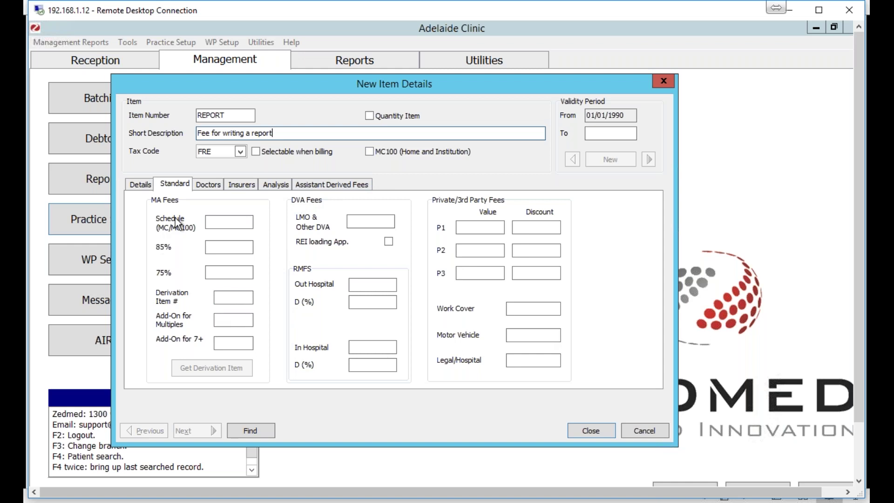
Step: Set the REPORT item's doctor fees to $30.00 for P1 and $45.00 for P2, and save the item
{"action": "left_click", "coordinate": [211, 185]}
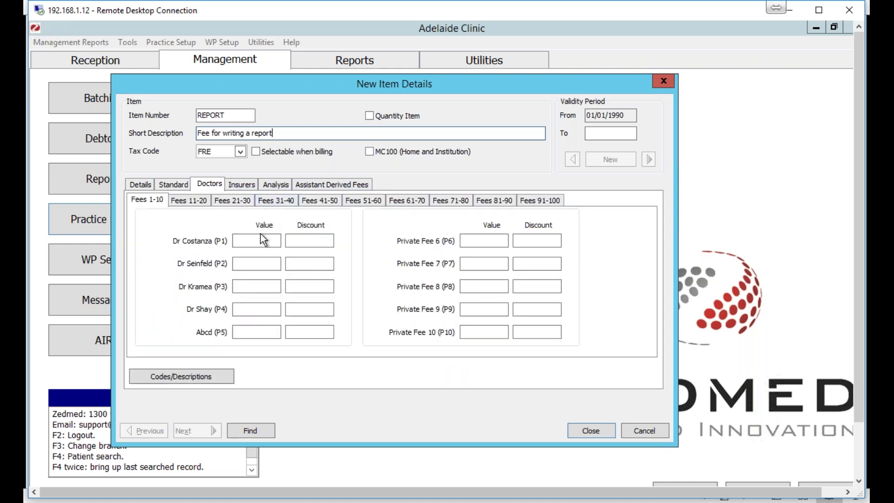
{"action": "left_click", "coordinate": [259, 240]}
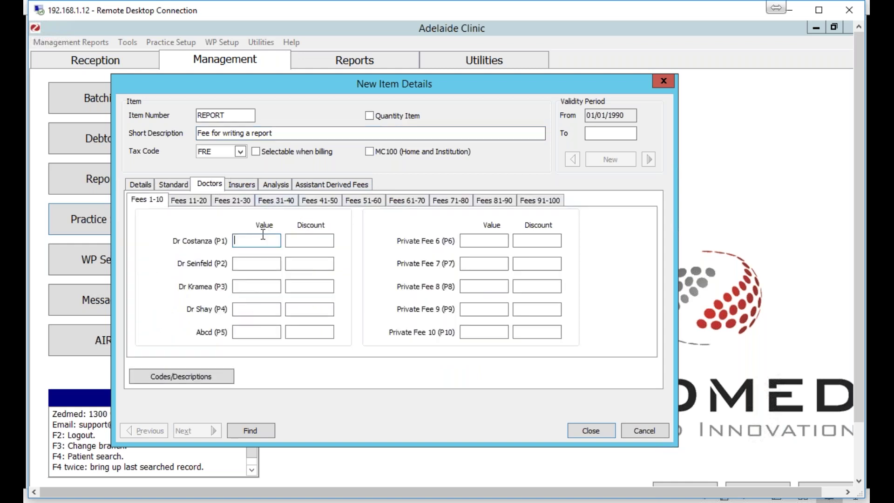
{"action": "type", "text": "30"}
{"action": "key", "text": "Tab"}
{"action": "type", "text": "45"}
{"action": "left_click", "coordinate": [241, 285]}
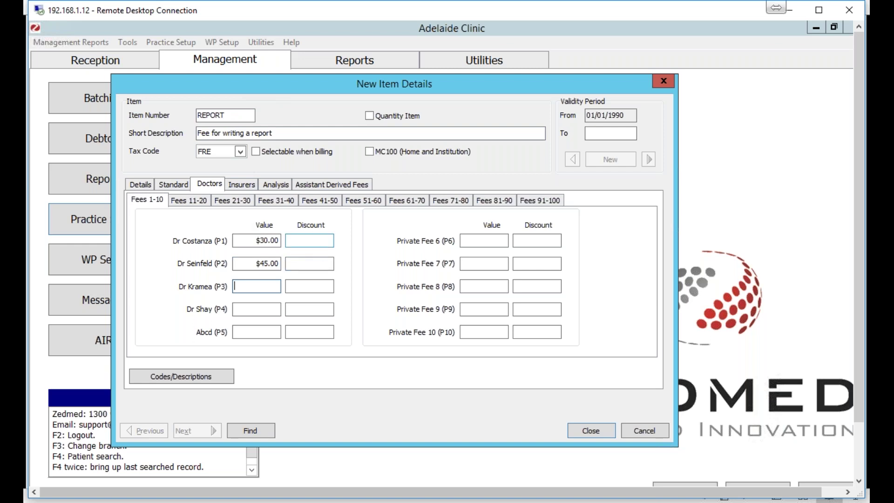
{"action": "left_click", "coordinate": [588, 432]}
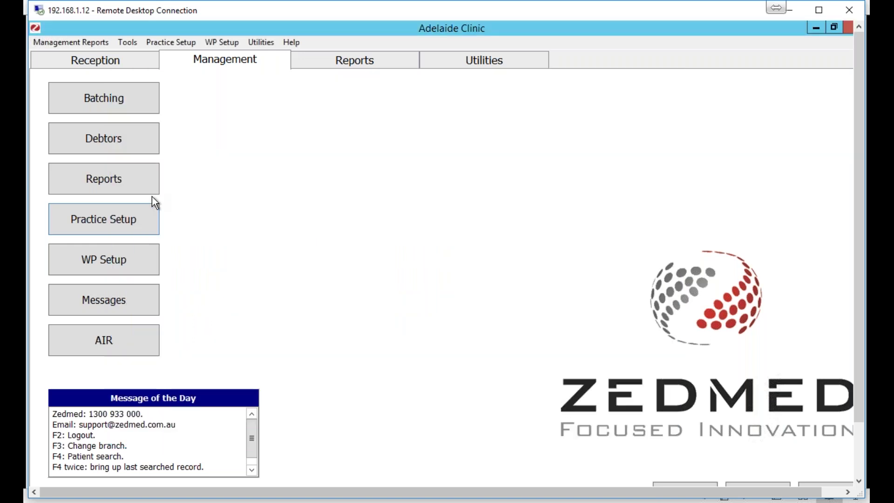
Step: Reopen the REPORT item's details to review its private fees and validity period, and cancel without changes
{"action": "left_click", "coordinate": [139, 222]}
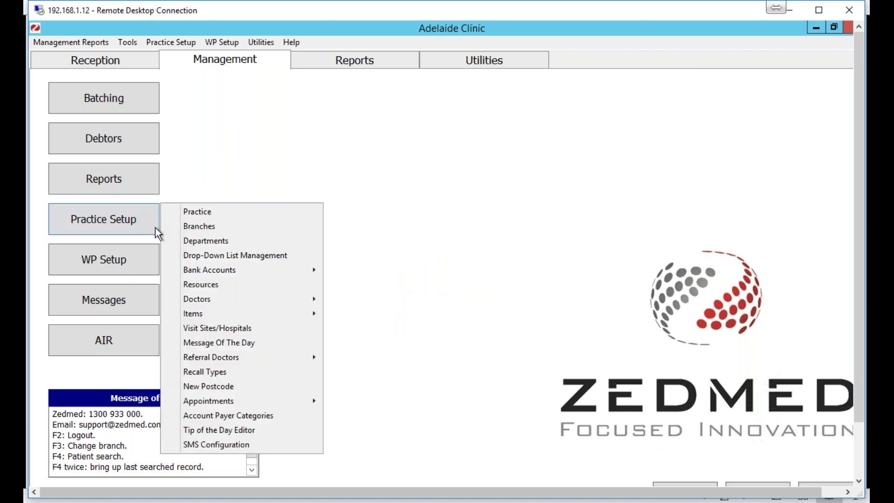
{"action": "mouse_move", "coordinate": [280, 315]}
{"action": "left_click", "coordinate": [349, 313]}
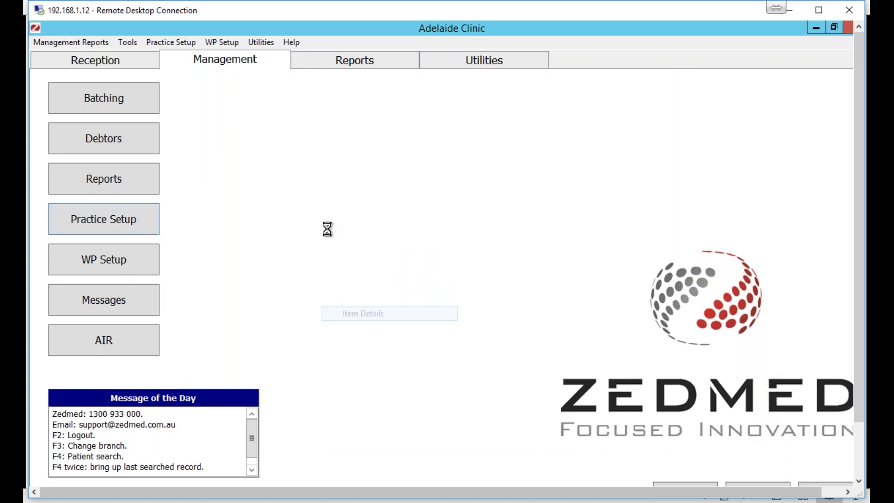
{"action": "type", "text": "REPORT"}
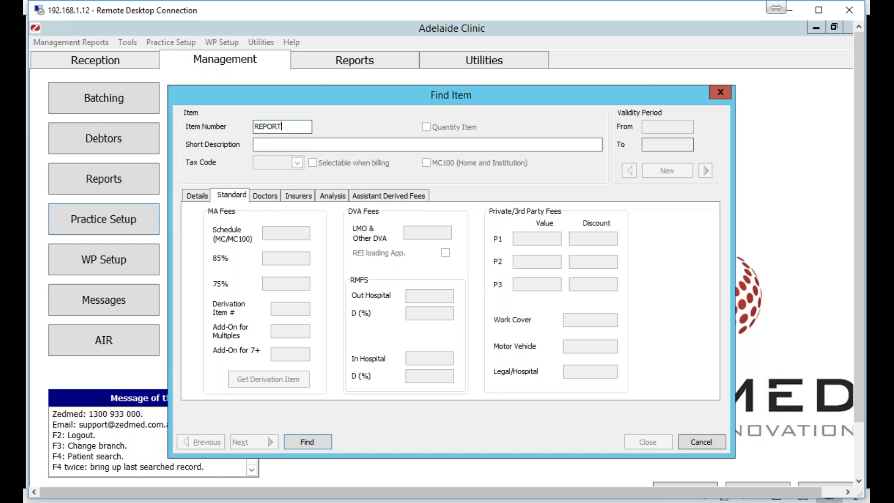
{"action": "key", "text": "Return"}
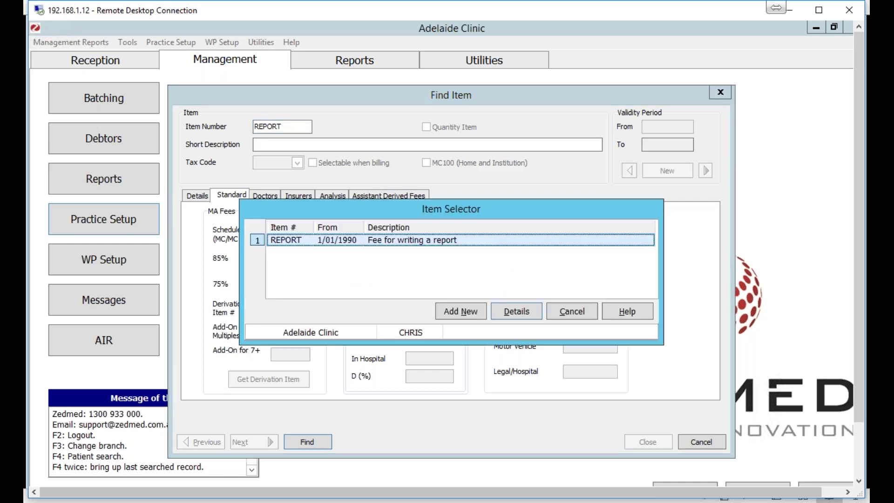
{"action": "double_click", "coordinate": [409, 243]}
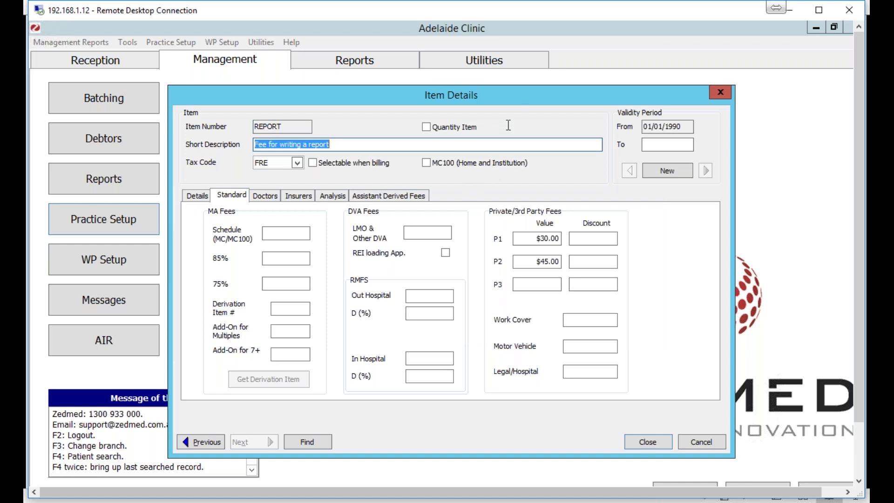
{"action": "left_click_drag", "start_coordinate": [517, 100], "coordinate": [502, 100]}
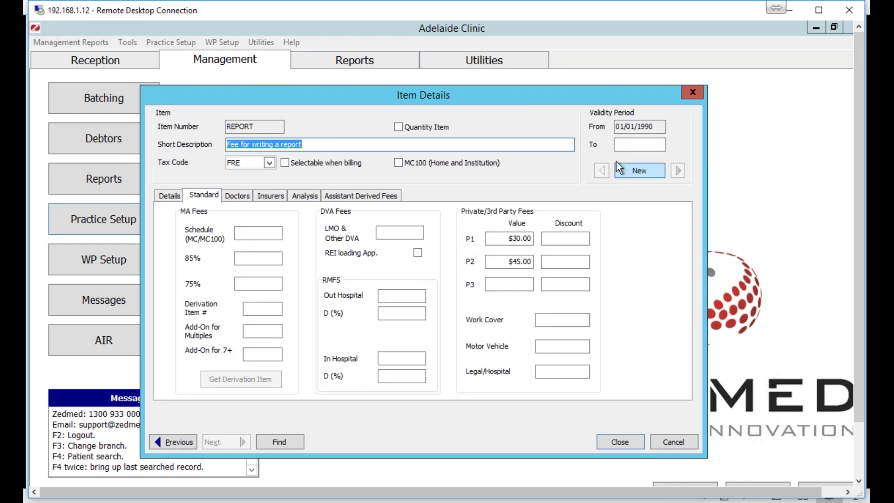
{"action": "left_click", "coordinate": [620, 143]}
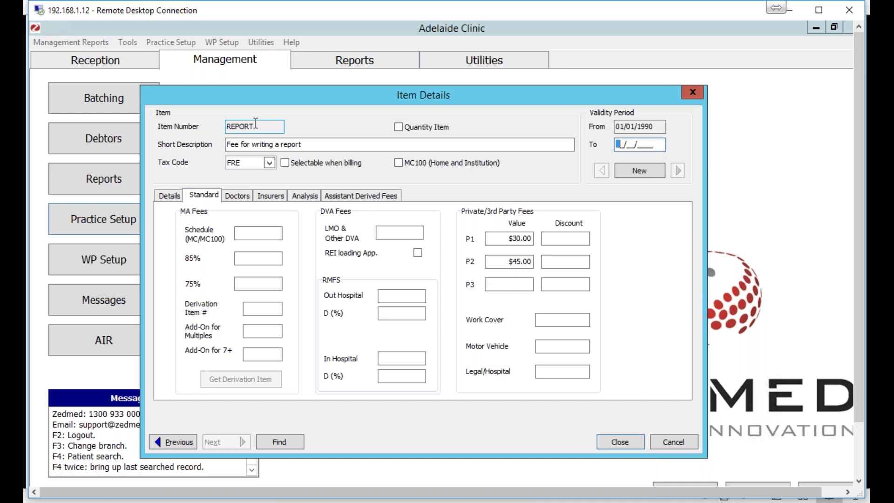
{"action": "left_click", "coordinate": [681, 439]}
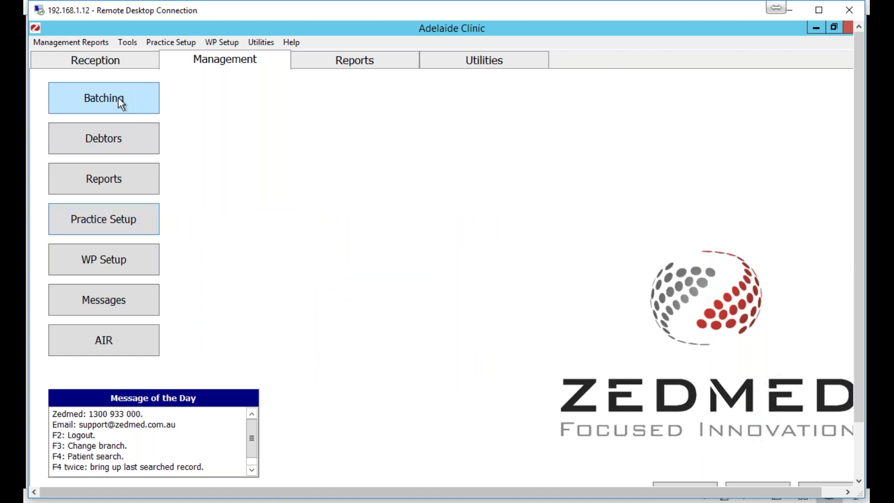
Step: Search reception's patients by family name, open the matching patient's record and start a new invoice
{"action": "left_click", "coordinate": [96, 60]}
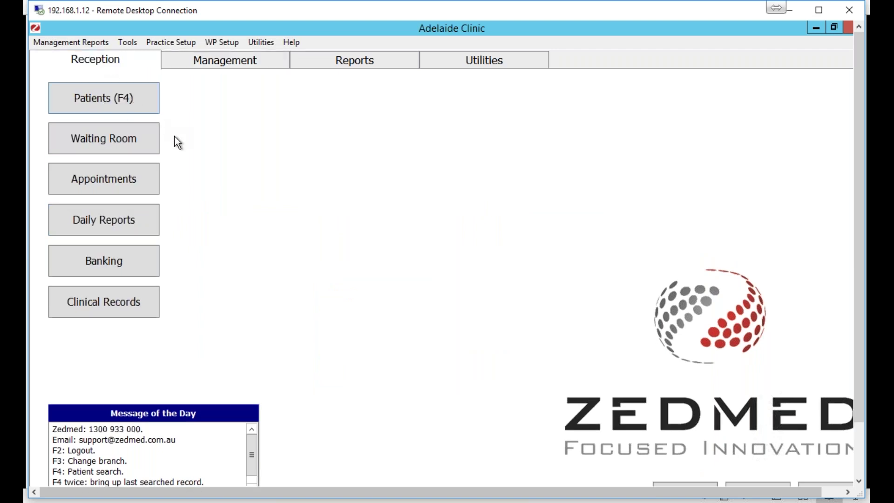
{"action": "left_click", "coordinate": [124, 110]}
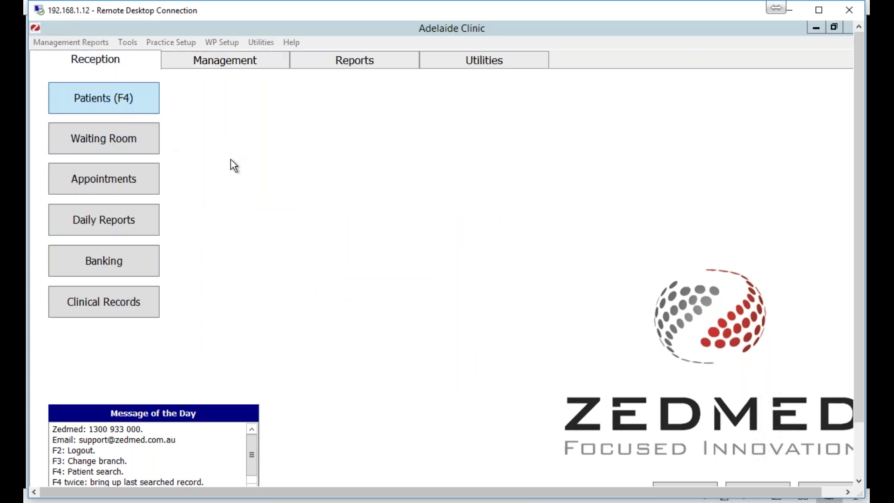
{"action": "type", "text": "zedmed"}
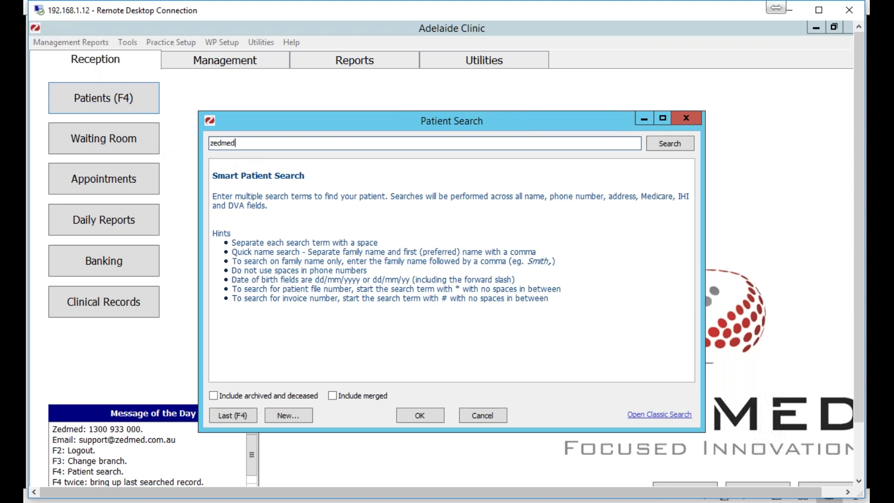
{"action": "key", "text": "Return"}
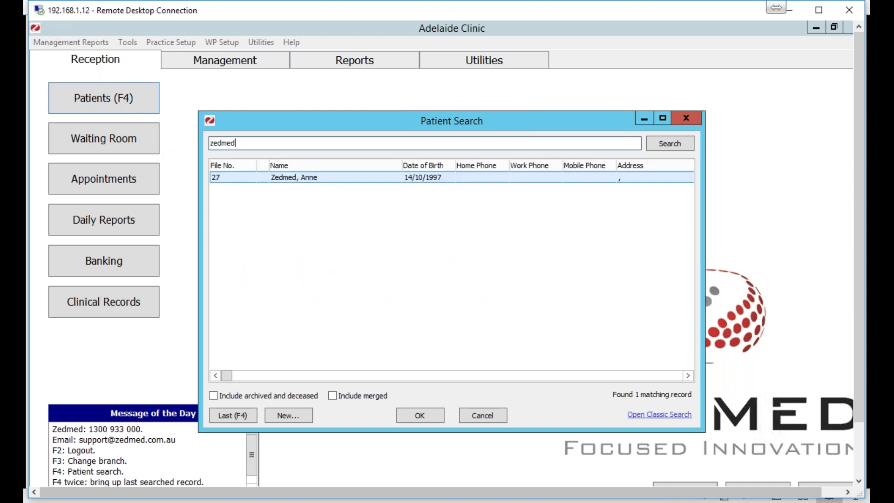
{"action": "key", "text": "Return"}
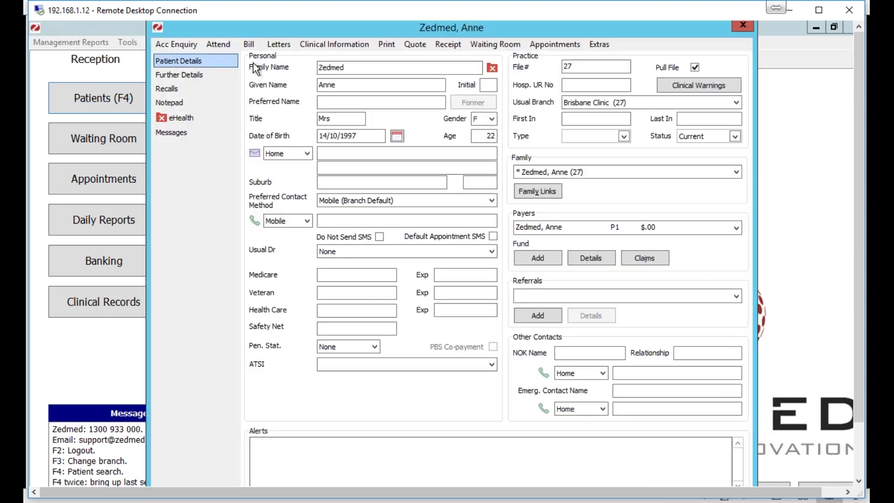
{"action": "left_click", "coordinate": [252, 49]}
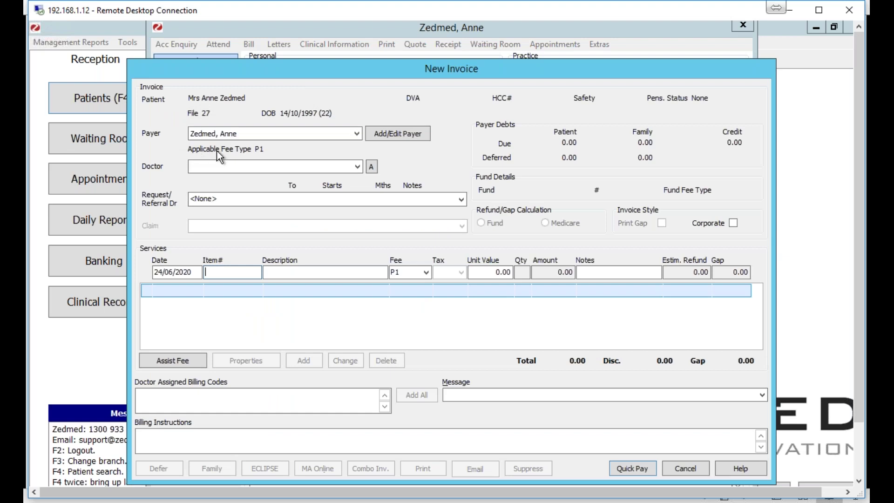
Step: Bill item REPORT at fee type P1 to the patient as payer, and select the P1 doctor for the invoice
{"action": "left_click", "coordinate": [249, 132]}
{"action": "left_click", "coordinate": [228, 145]}
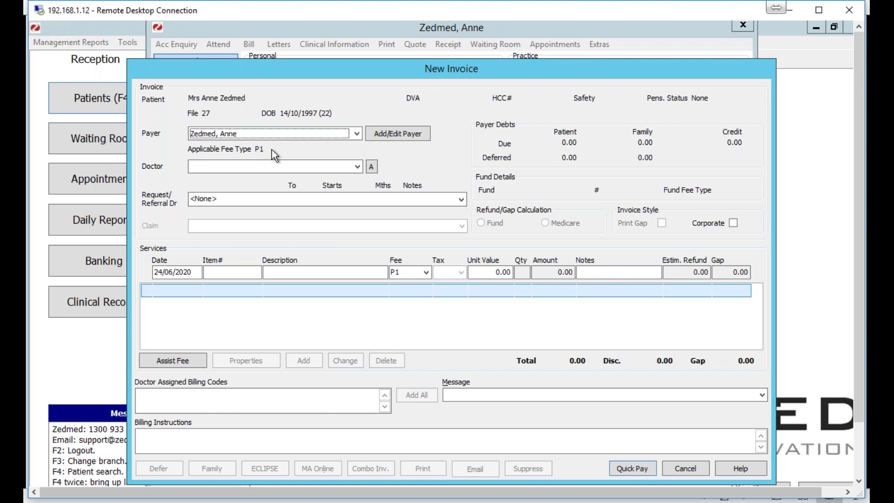
{"action": "left_click", "coordinate": [426, 275]}
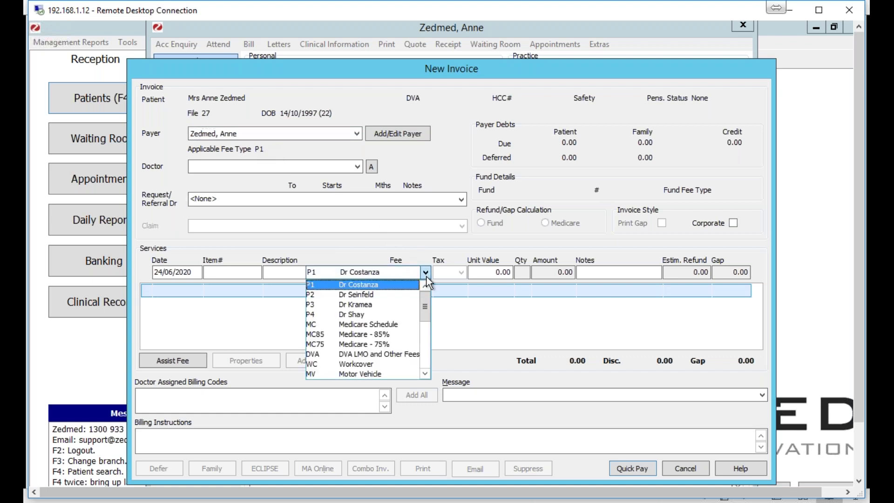
{"action": "left_click", "coordinate": [396, 285]}
{"action": "left_click", "coordinate": [221, 272]}
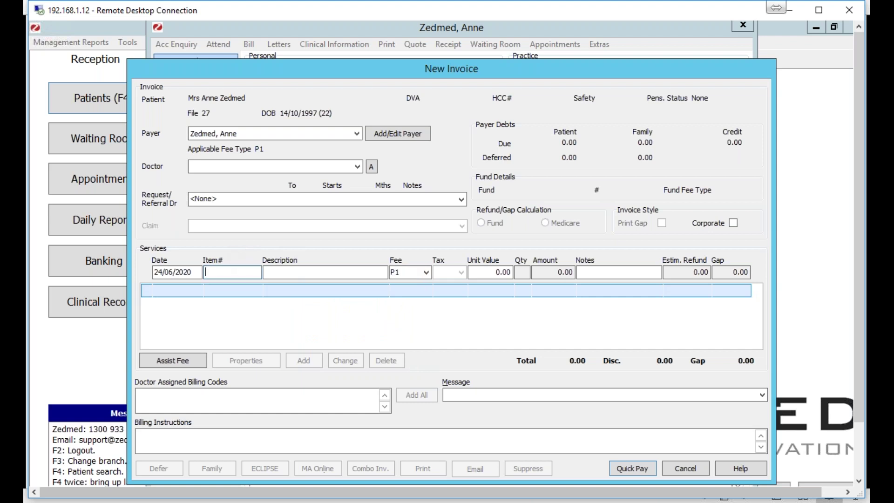
{"action": "type", "text": "REPORT"}
{"action": "left_click", "coordinate": [274, 163]}
{"action": "left_click", "coordinate": [258, 180]}
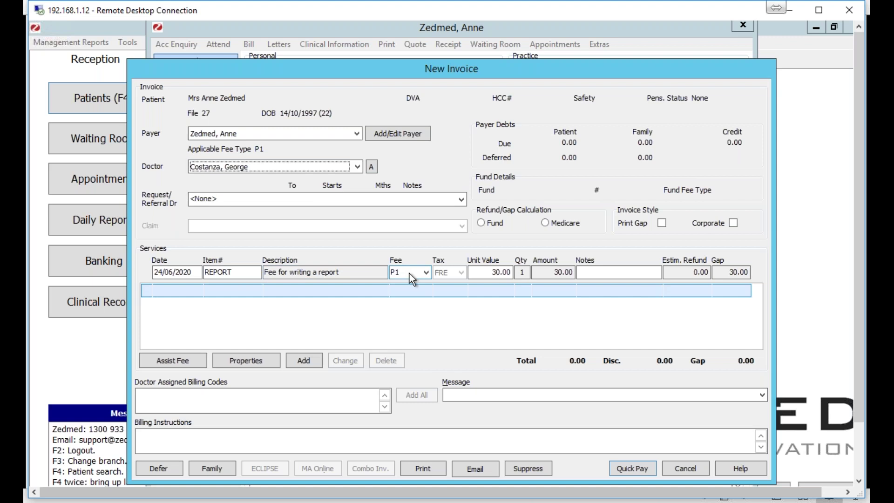
Step: Switch the REPORT service line to fee type P2, and discard the invoice, closing the patient record and patient search
{"action": "left_click", "coordinate": [424, 274]}
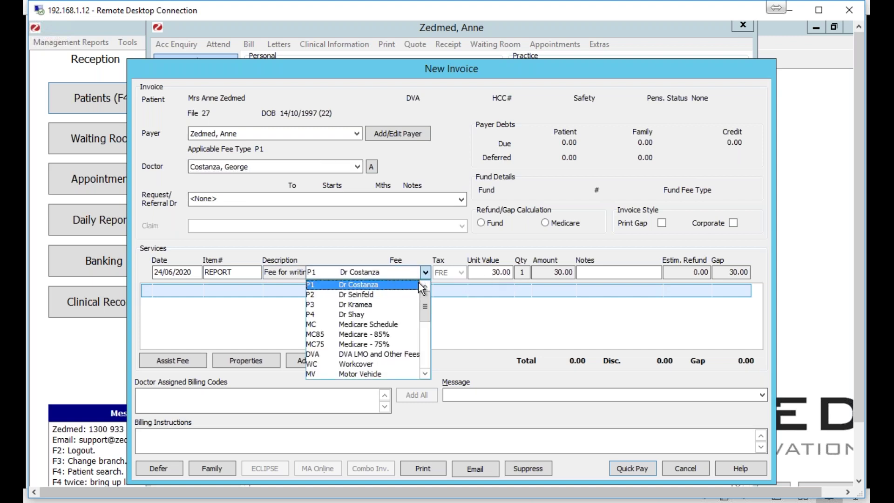
{"action": "left_click", "coordinate": [381, 291]}
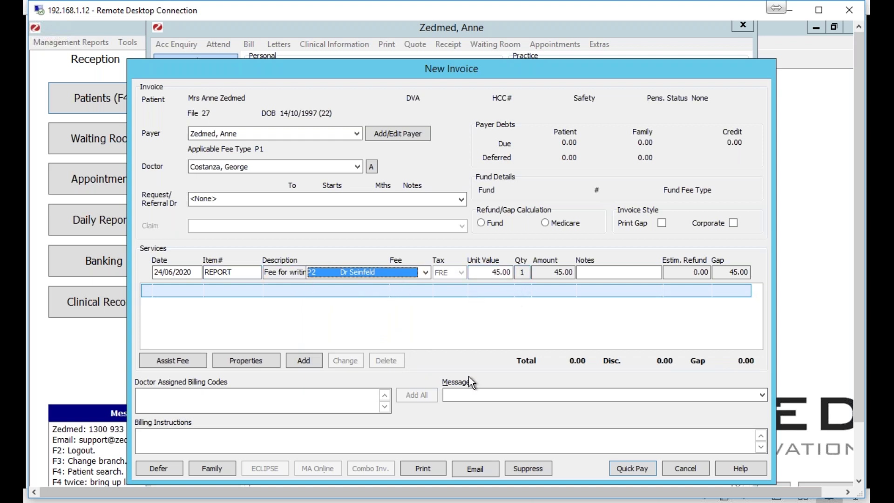
{"action": "left_click", "coordinate": [684, 468]}
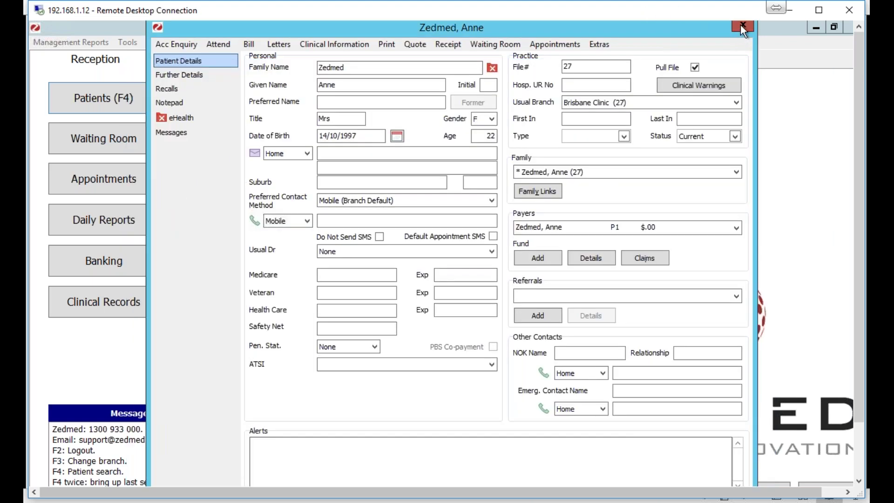
{"action": "left_click", "coordinate": [740, 24]}
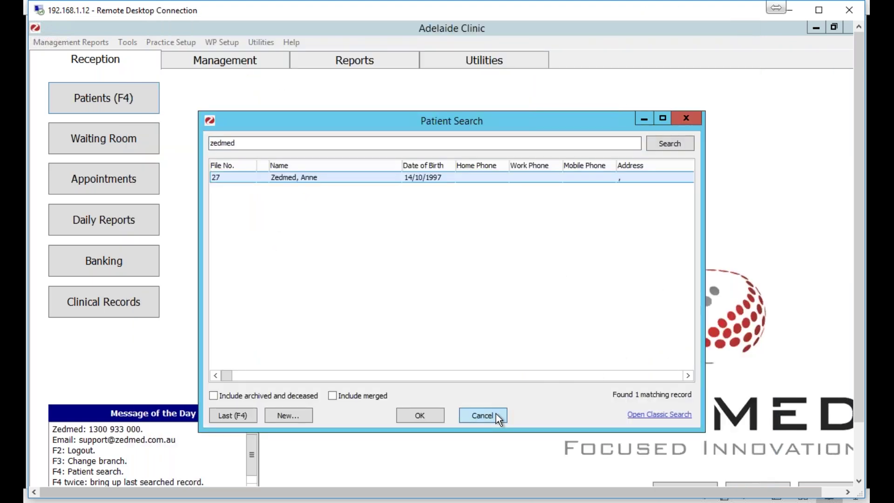
{"action": "left_click", "coordinate": [497, 417]}
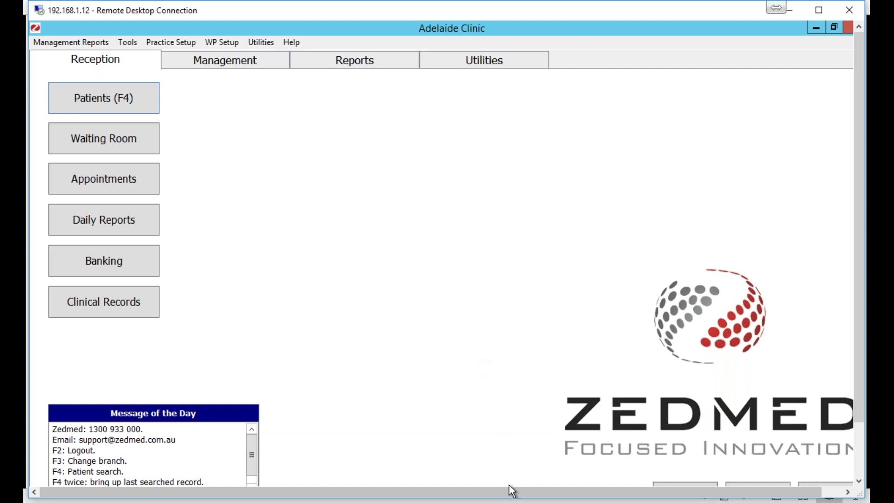
Step: Return to the PowerPoint slide show and advance past the Non-MBS Item Codes slide
{"action": "key", "text": "alt+Tab"}
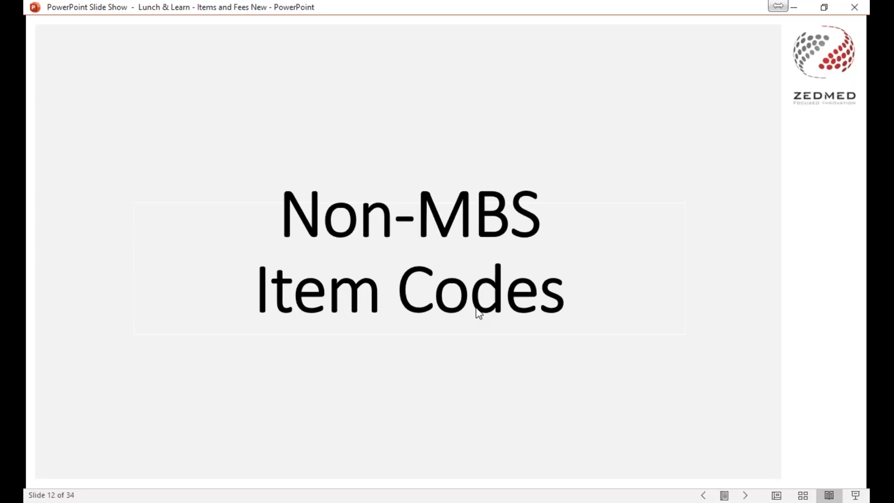
{"action": "left_click", "coordinate": [479, 313]}
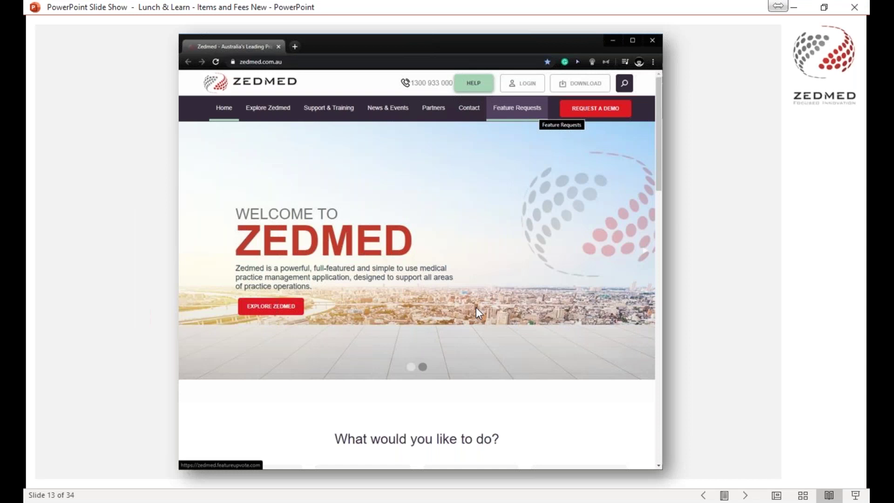